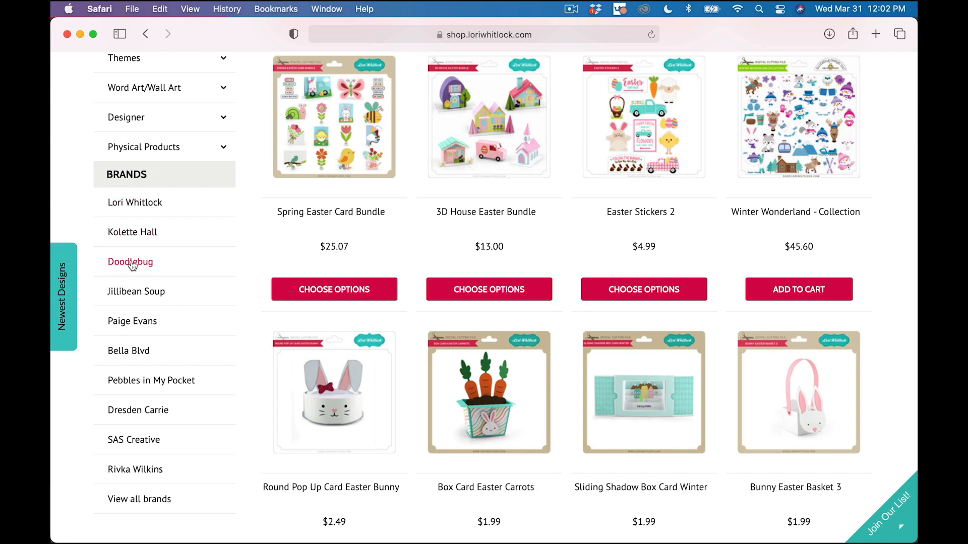
# Expand the Designer category and its Doodlebug subcategory, and open the Doodlebug collections page.
pyautogui.click(224, 119)
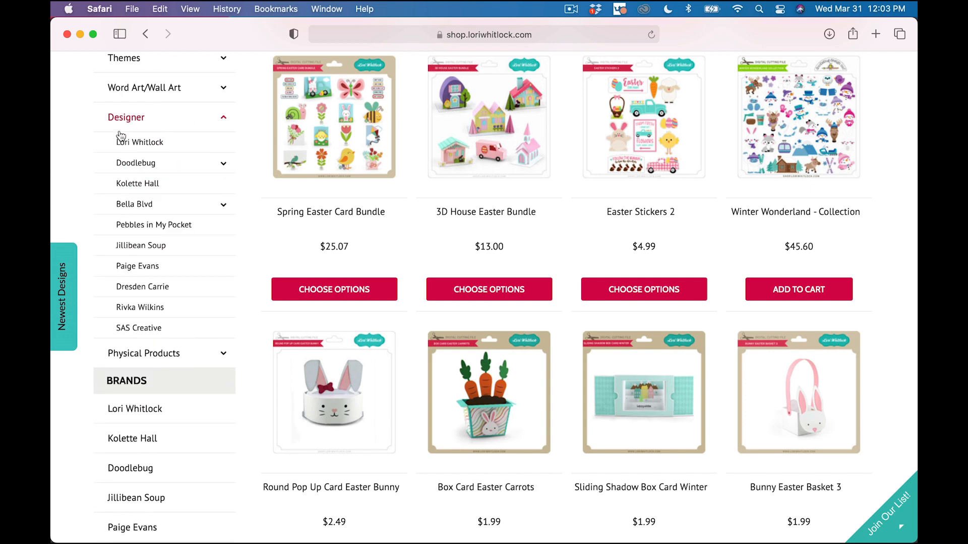
pyautogui.click(224, 163)
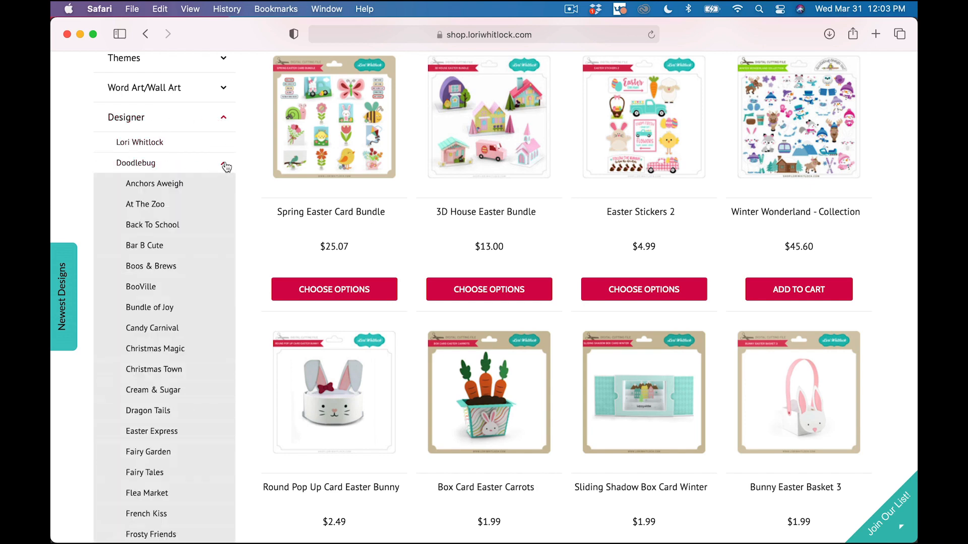
pyautogui.click(148, 165)
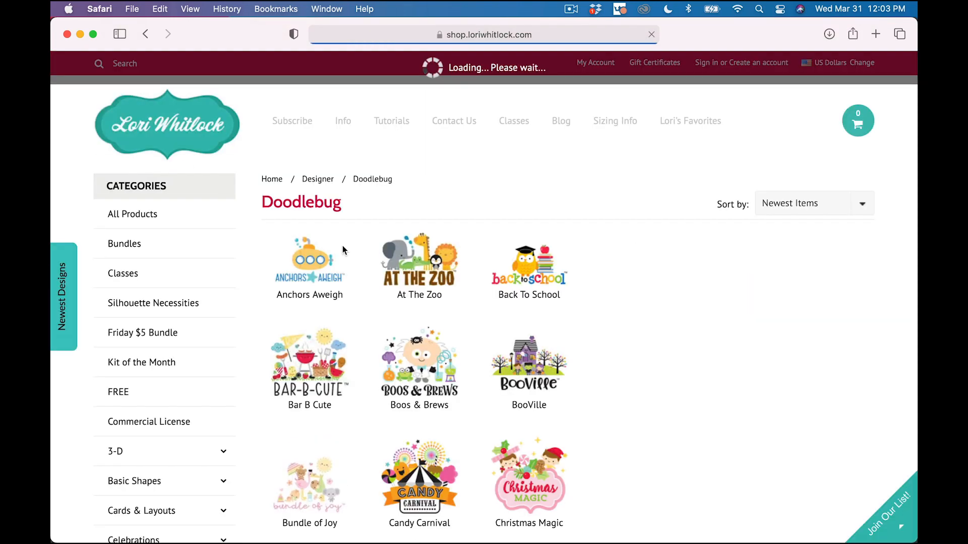
# Browse the Doodlebug collections and open the Fairy Garden collection.
pyautogui.scroll(-3, 425, 287)
pyautogui.scroll(-15, 427, 291)
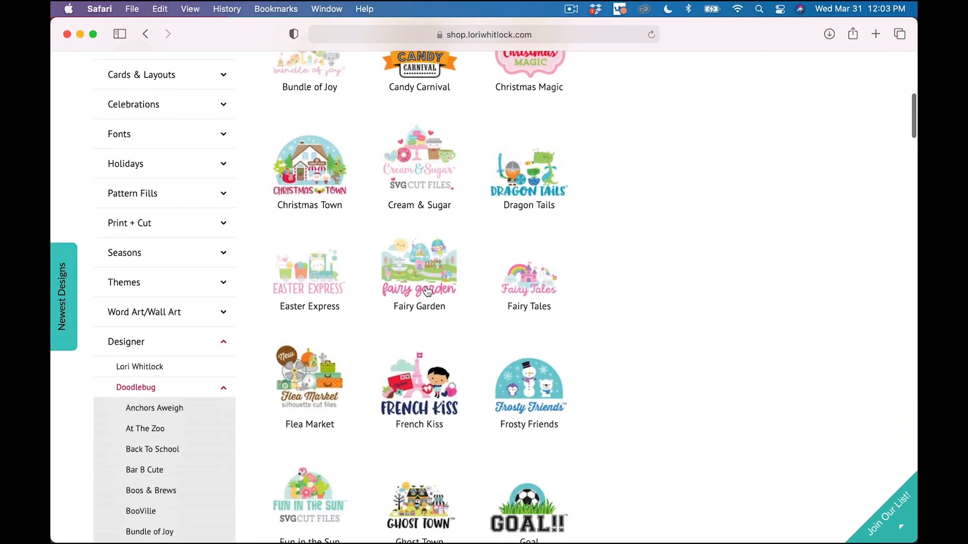
pyautogui.scroll(-8, 427, 291)
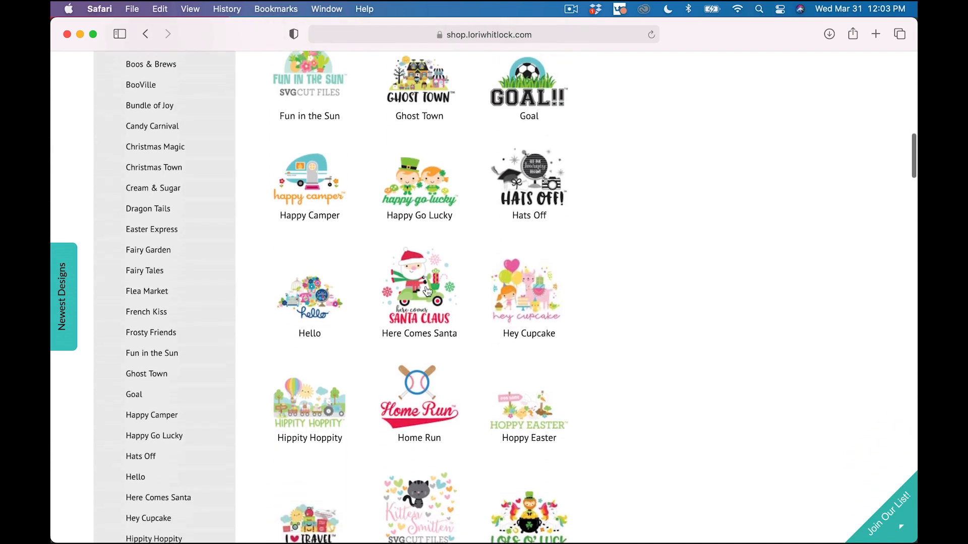
pyautogui.scroll(-4, 427, 291)
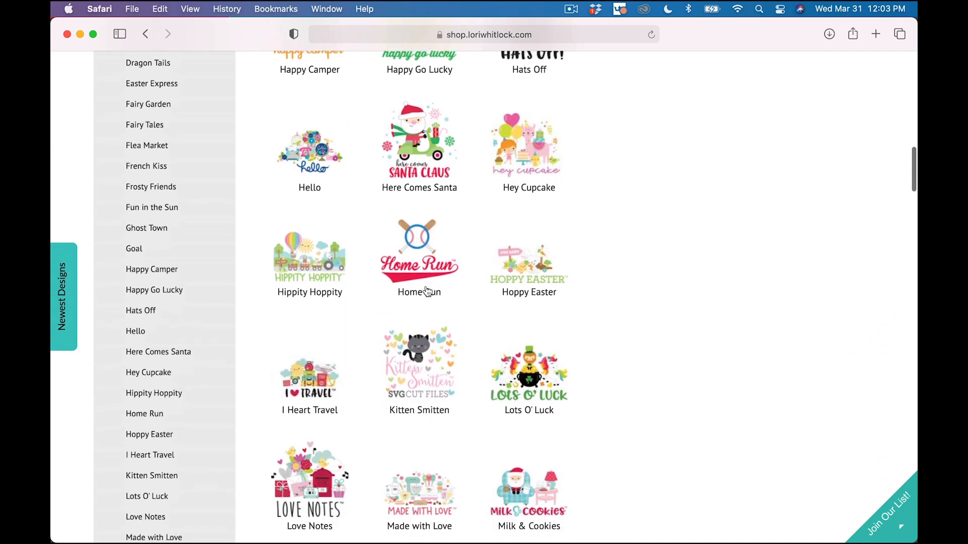
pyautogui.scroll(2, 427, 291)
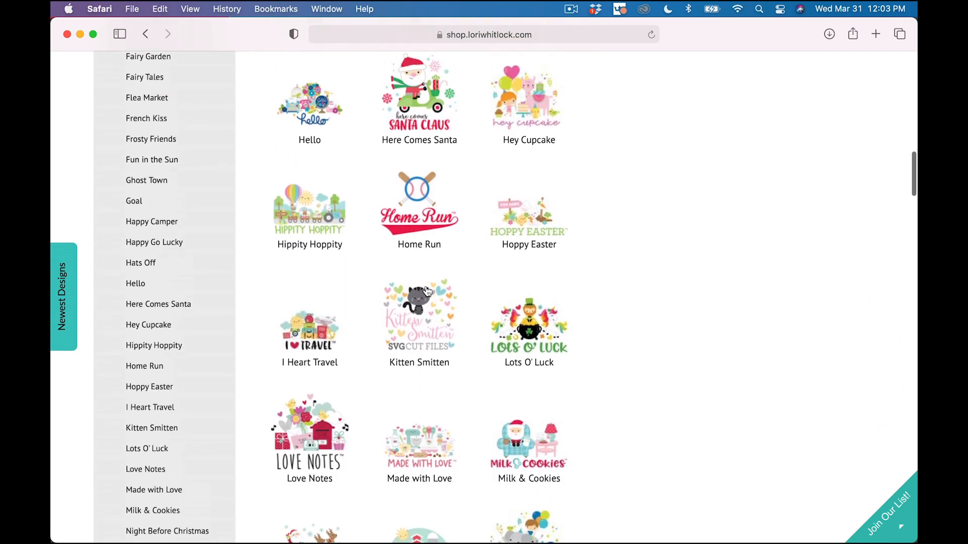
pyautogui.scroll(9, 426, 291)
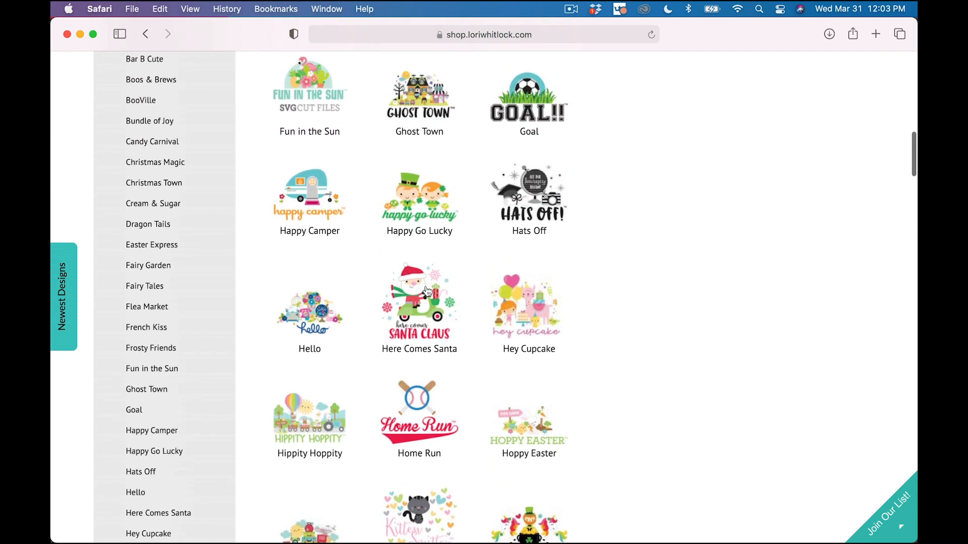
pyautogui.scroll(4, 419, 282)
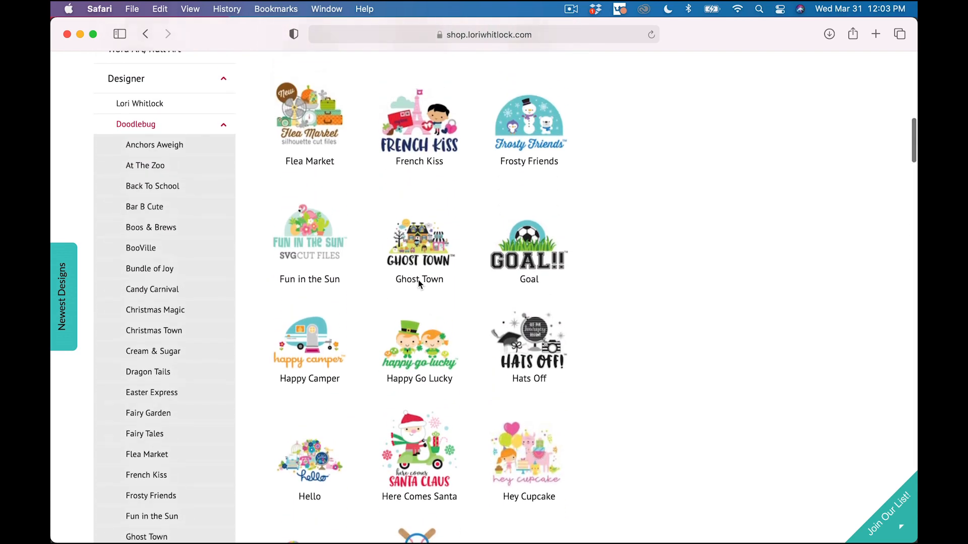
pyautogui.click(417, 146)
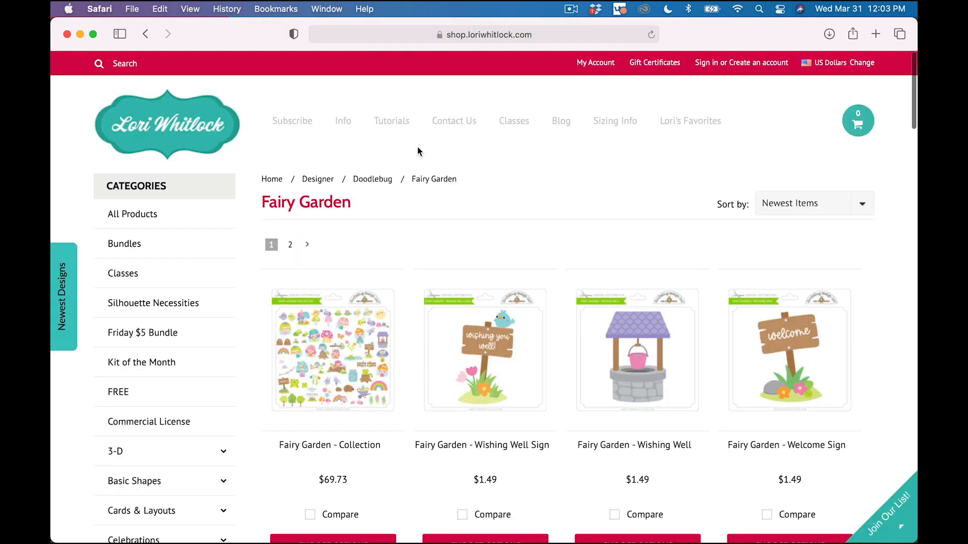
# Find the Fairy Garden - Ladybugs file in the collection and open its product page.
pyautogui.scroll(-3, 417, 149)
pyautogui.scroll(-5, 417, 148)
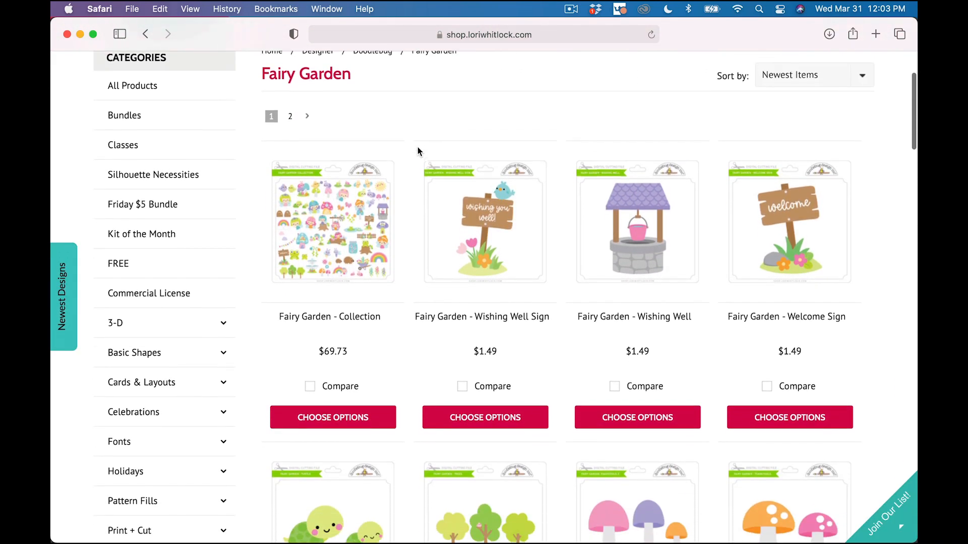
pyautogui.scroll(-6, 417, 148)
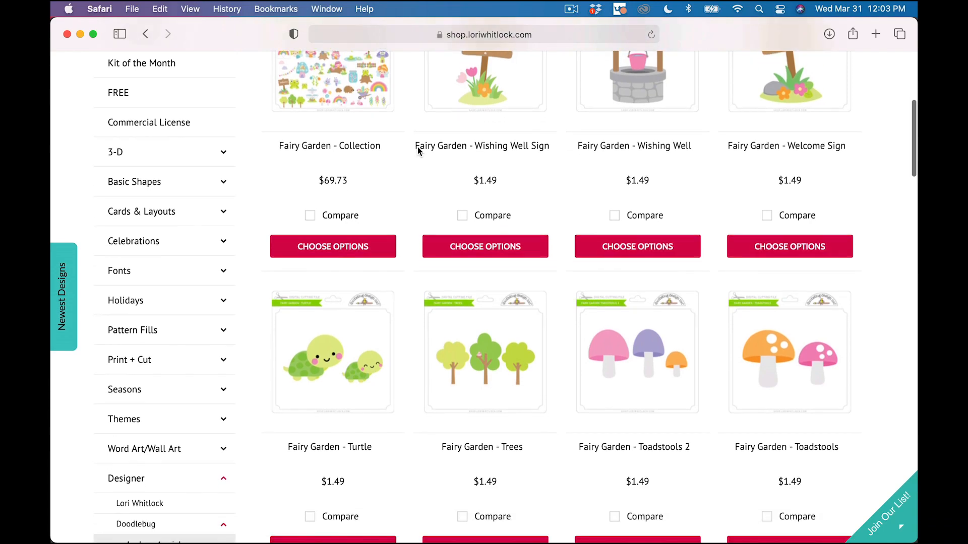
pyautogui.scroll(-5, 418, 150)
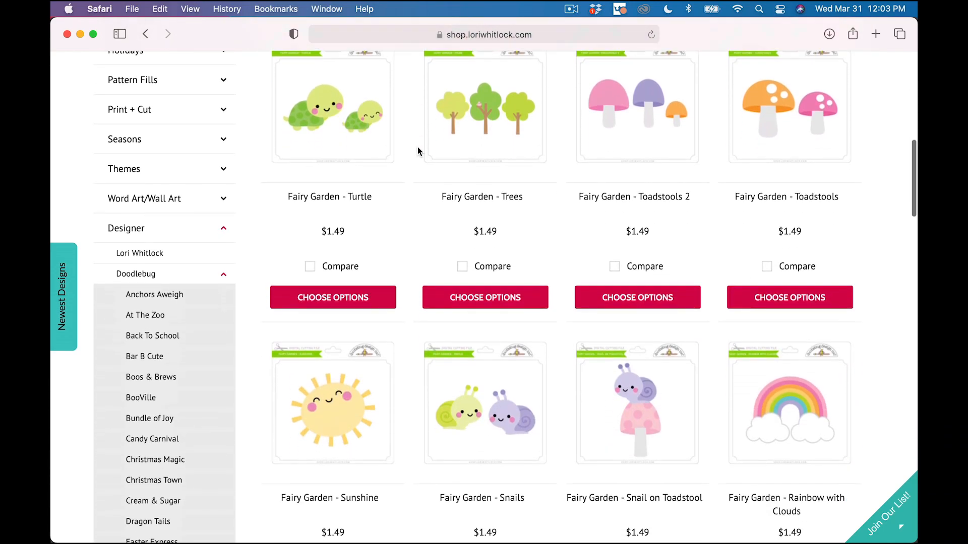
pyautogui.scroll(-4, 417, 150)
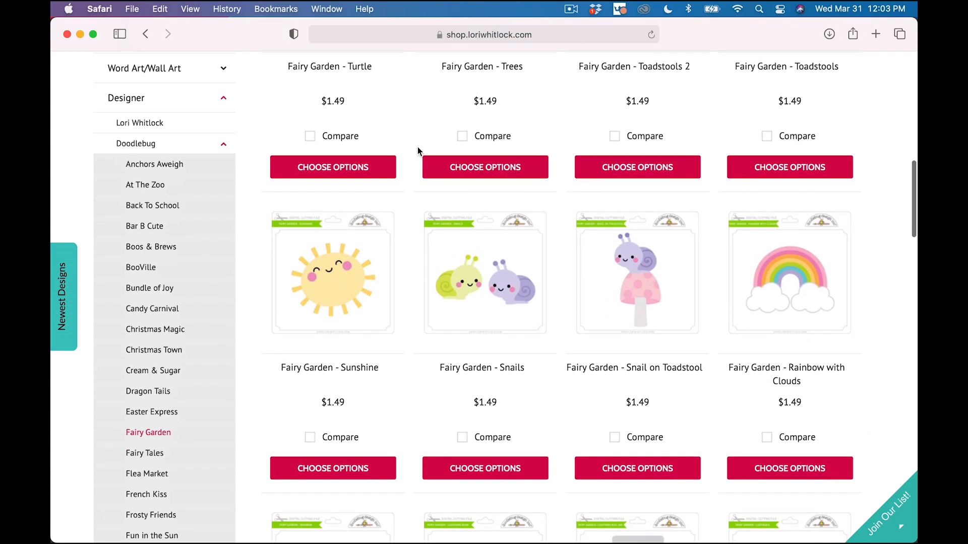
pyautogui.scroll(-2, 418, 150)
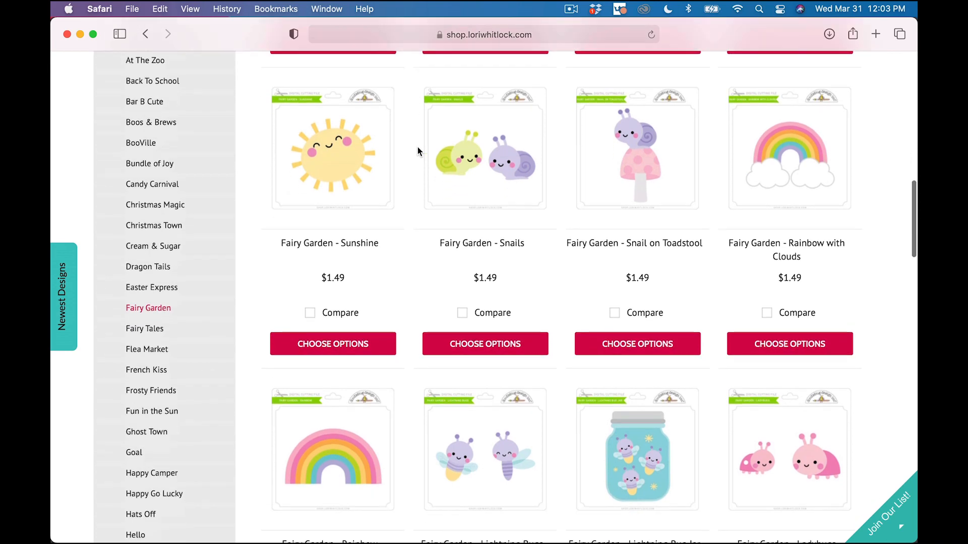
pyautogui.scroll(-4, 417, 150)
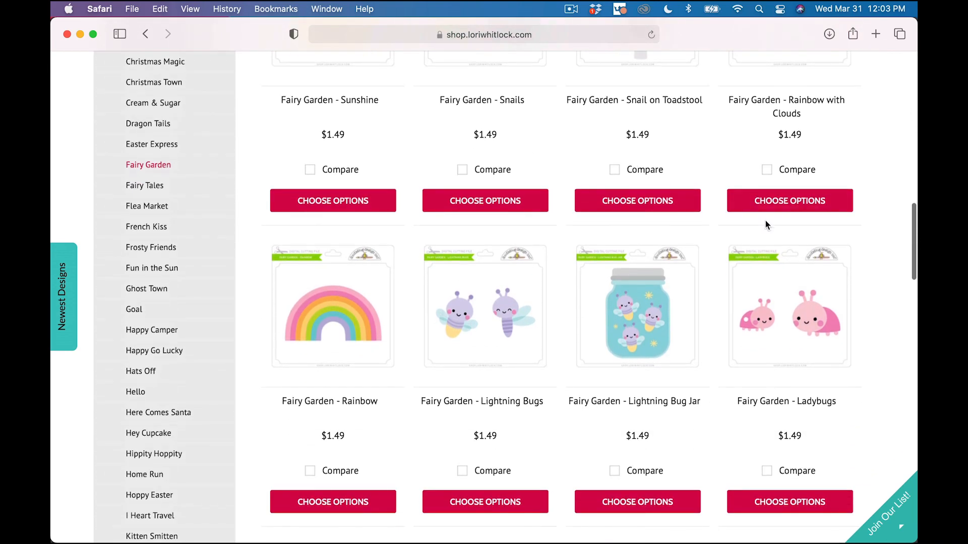
pyautogui.click(809, 352)
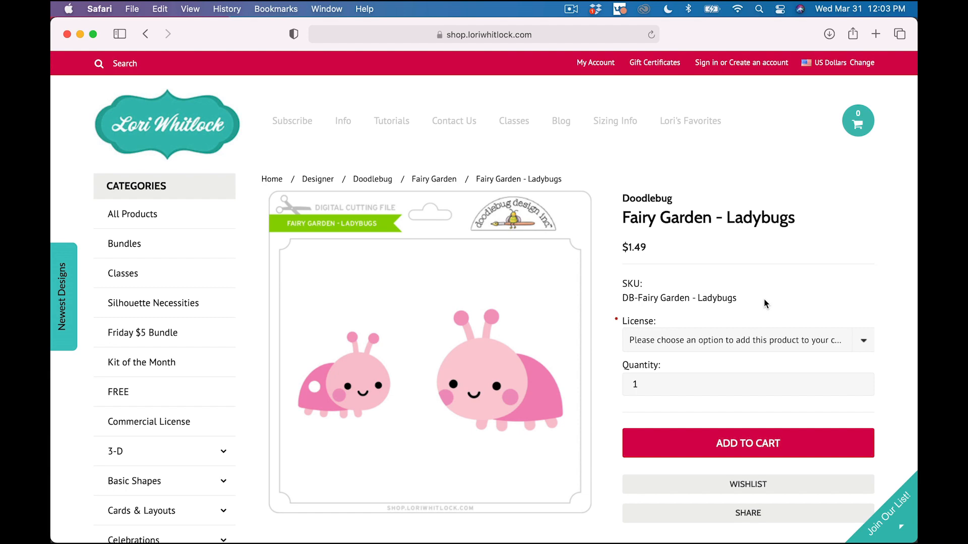
# Review the ladybugs product details and choose the Personal Use License (included with file).
pyautogui.scroll(-5, 764, 303)
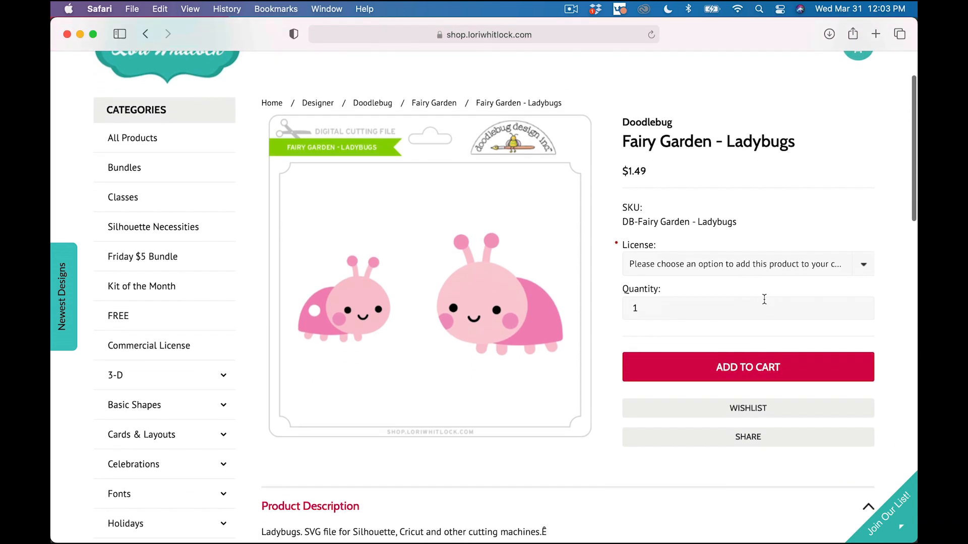
pyautogui.scroll(1, 765, 300)
pyautogui.scroll(-4, 764, 299)
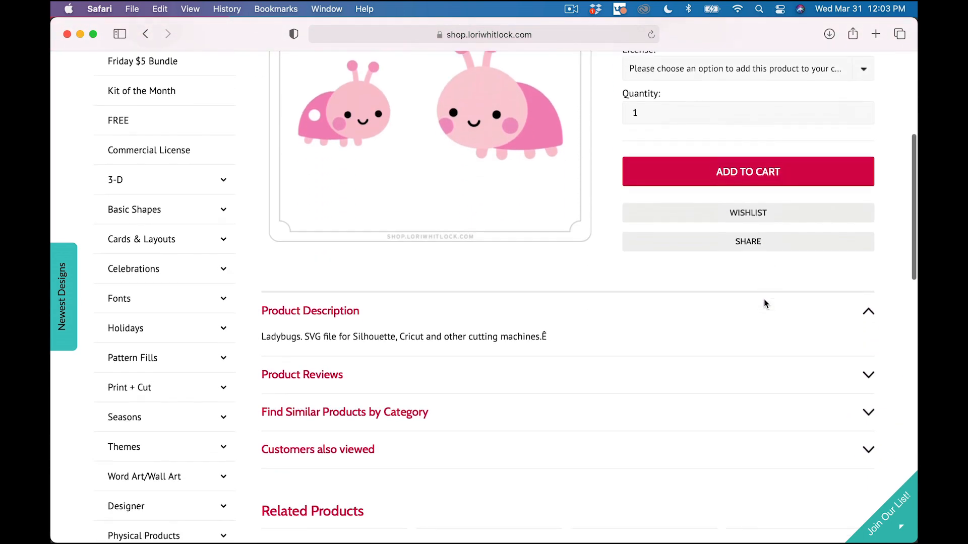
pyautogui.scroll(2, 764, 300)
pyautogui.scroll(10, 764, 302)
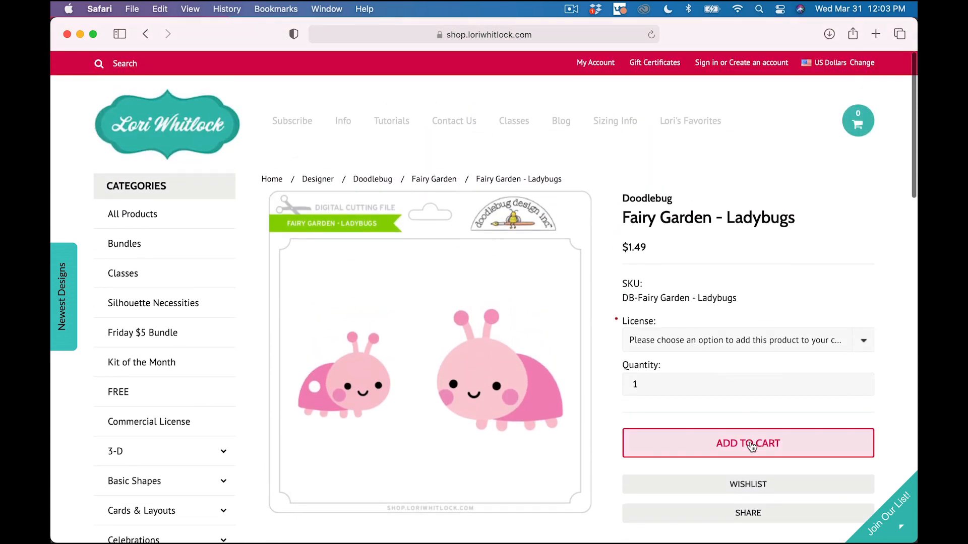
pyautogui.click(751, 444)
pyautogui.click(598, 300)
pyautogui.click(716, 338)
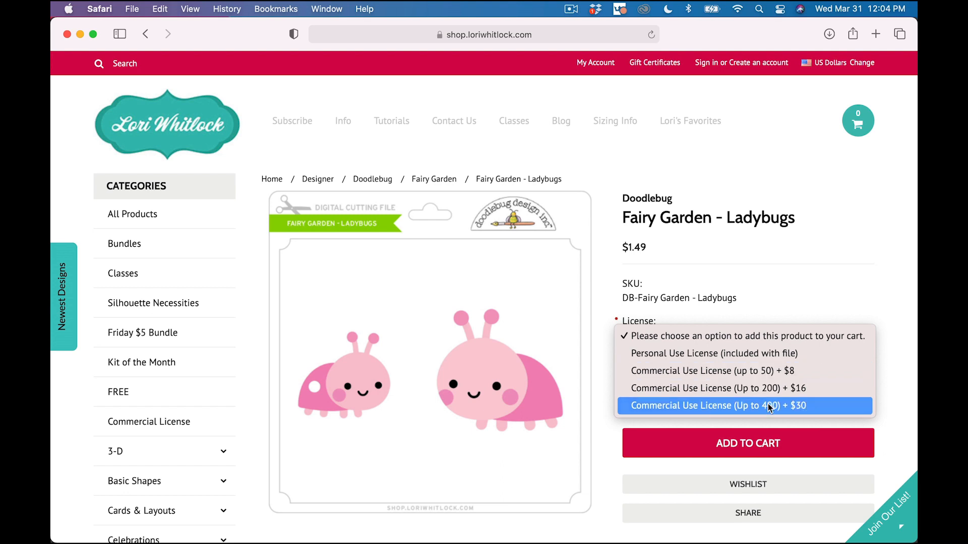
pyautogui.click(755, 356)
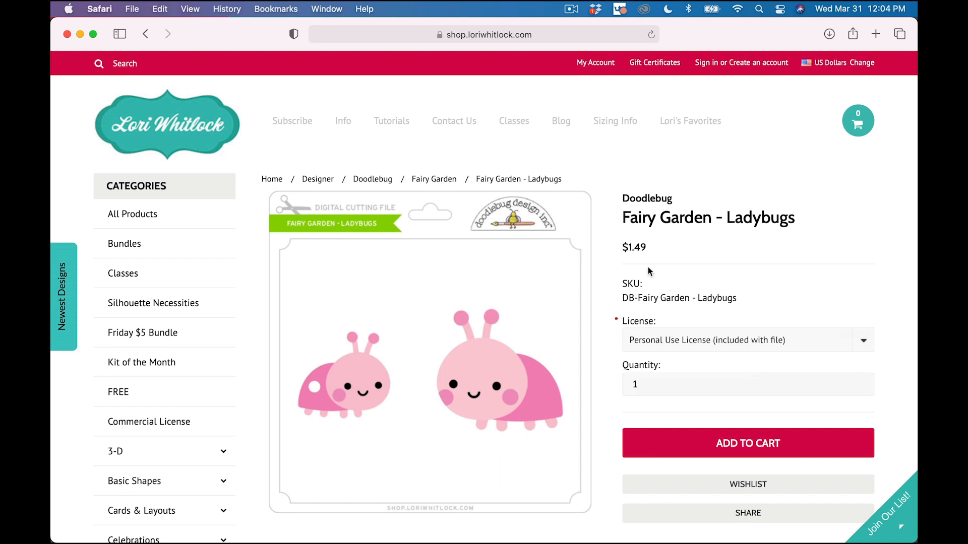
# Add the ladybugs file to the cart and proceed to the checkout page.
pyautogui.click(720, 435)
pyautogui.click(652, 198)
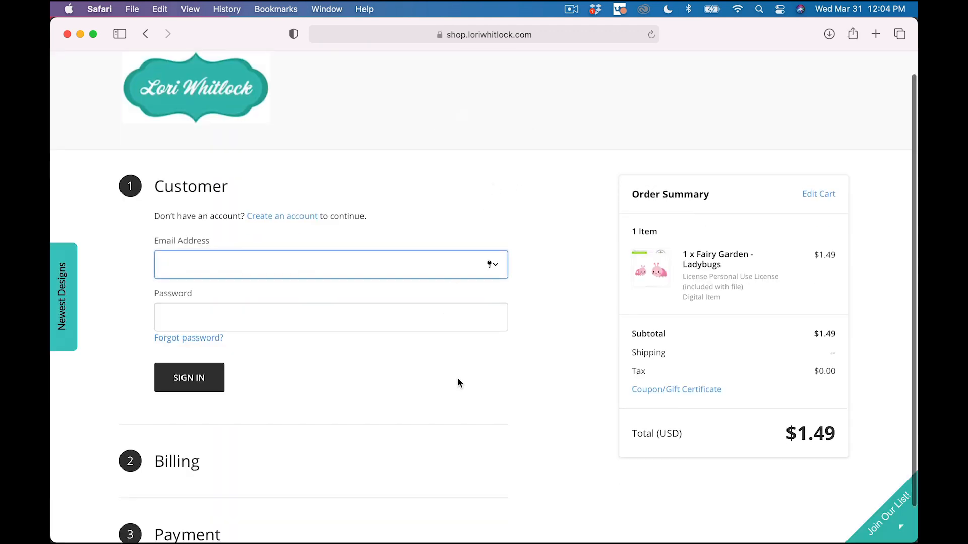
pyautogui.scroll(-2, 458, 381)
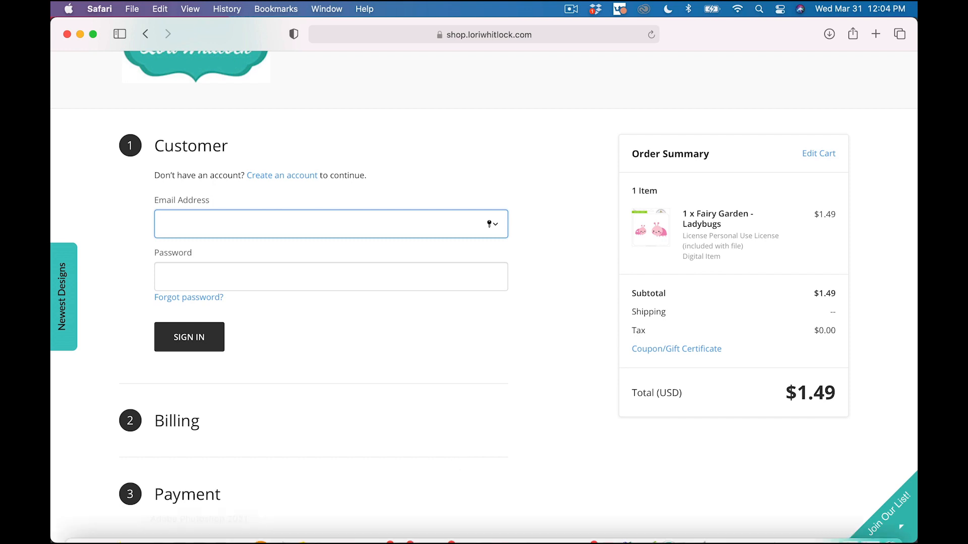
# Switch to Finder, extract DB-Fairy-Garden-Ladybugs.zip in Downloads and open the extracted folder.
pyautogui.click(81, 532)
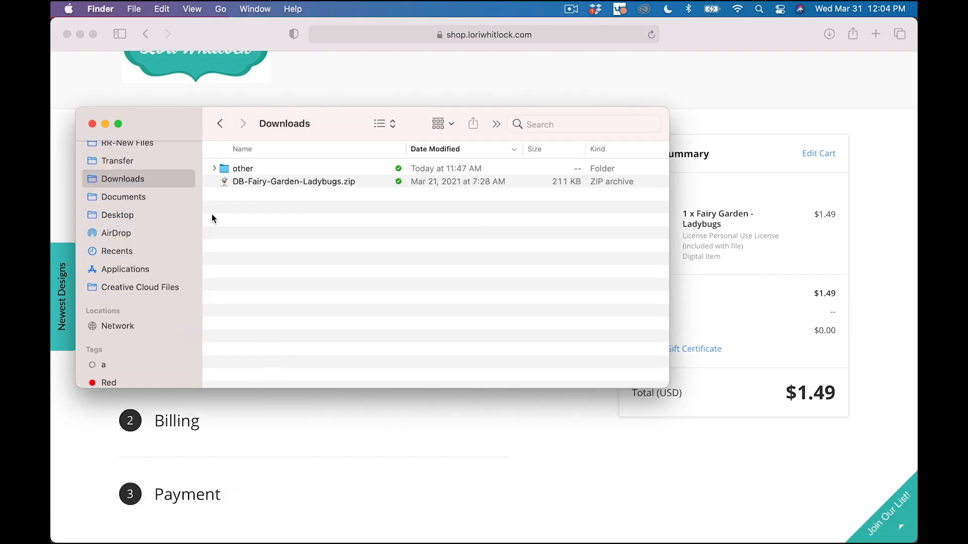
pyautogui.click(245, 181)
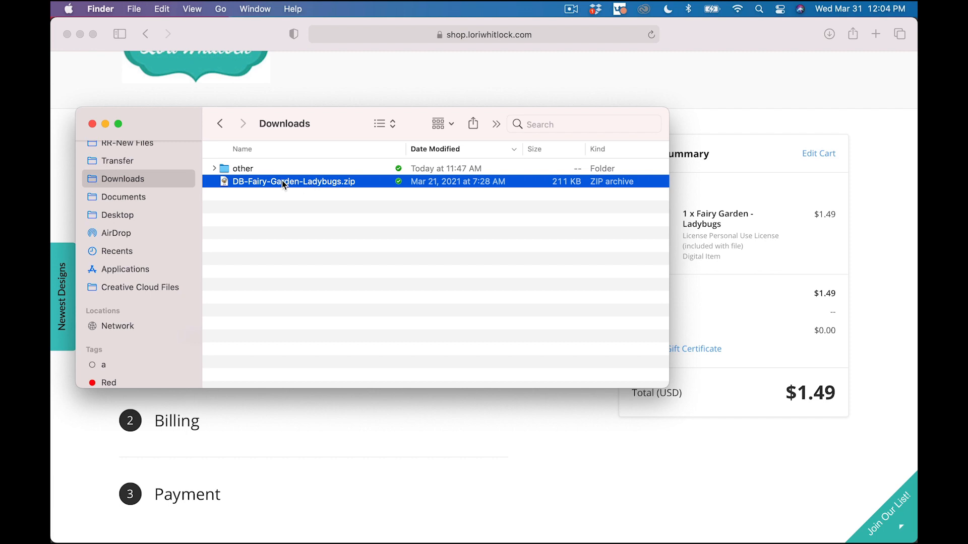
pyautogui.doubleClick(225, 183)
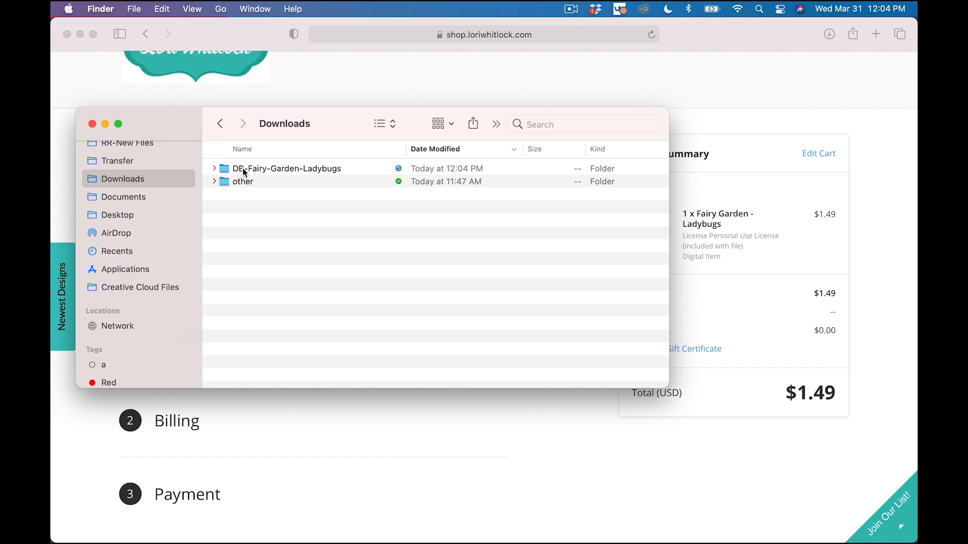
pyautogui.click(214, 169)
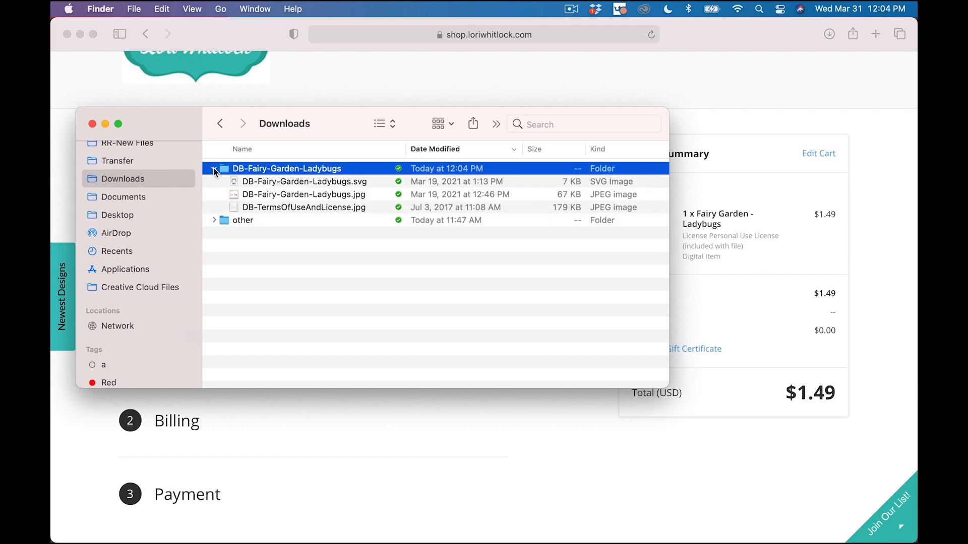
pyautogui.doubleClick(222, 170)
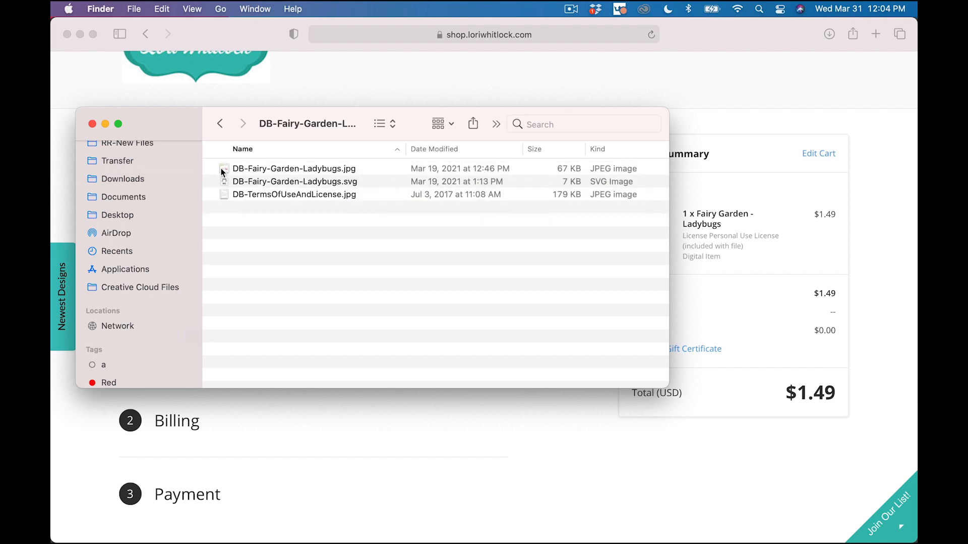
# Preview DB-Fairy-Garden-Ladybugs.jpg, DB-Fairy-Garden-Ladybugs.svg and DB-TermsOfUseAndLicense.jpg with Quick Look.
pyautogui.click(265, 172)
pyautogui.press('space')
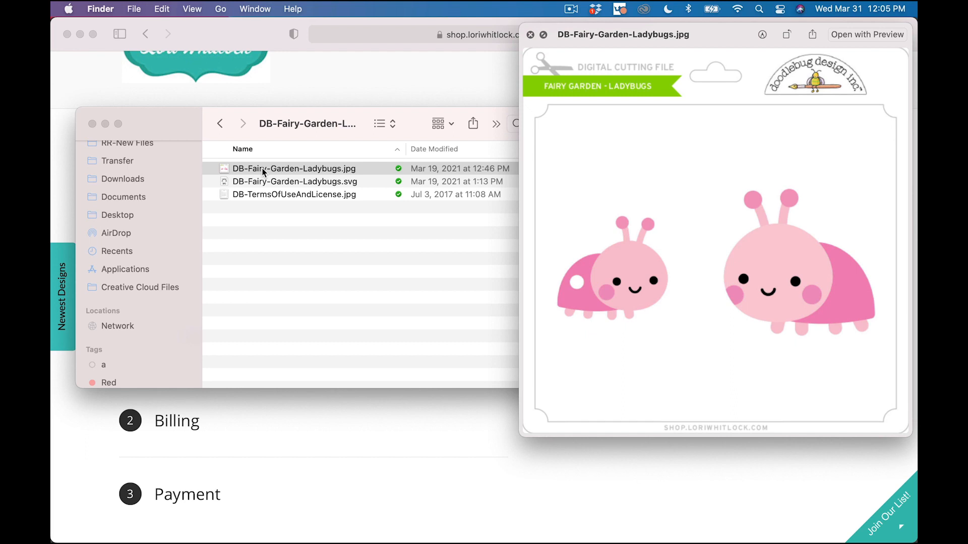
pyautogui.press('Down')
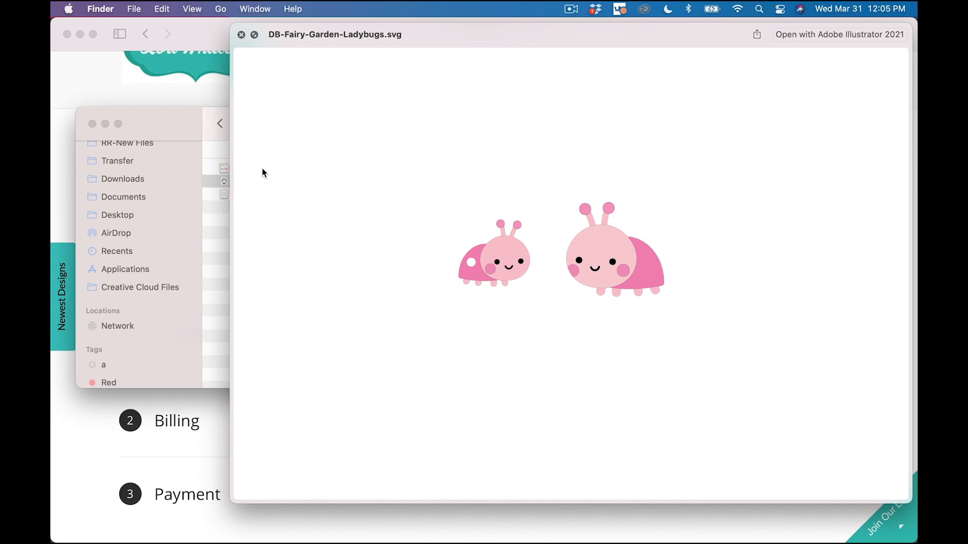
pyautogui.press('space')
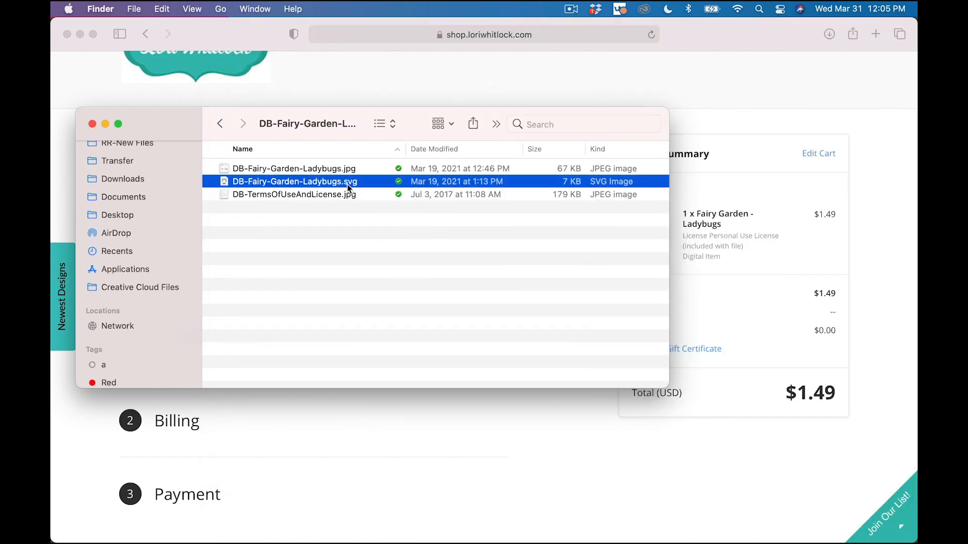
pyautogui.press('space')
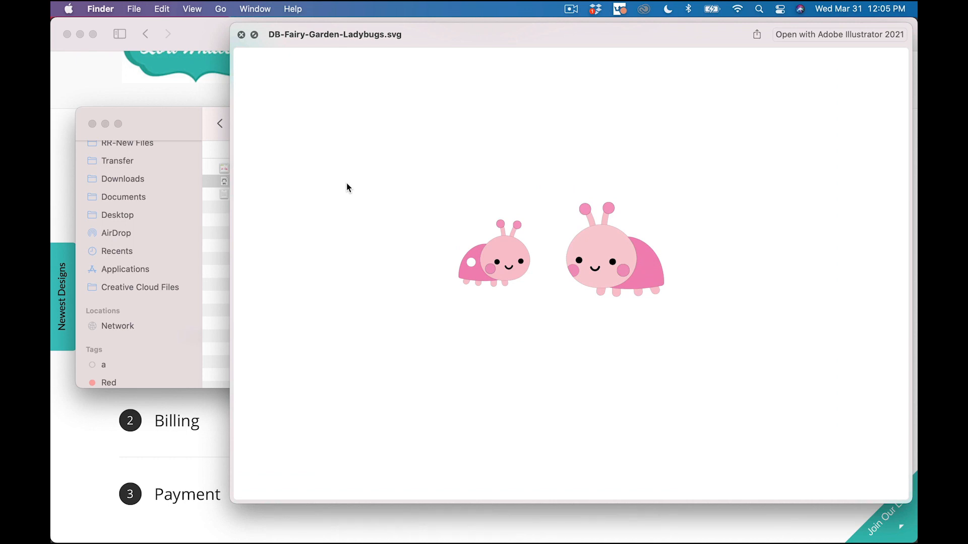
pyautogui.press('space')
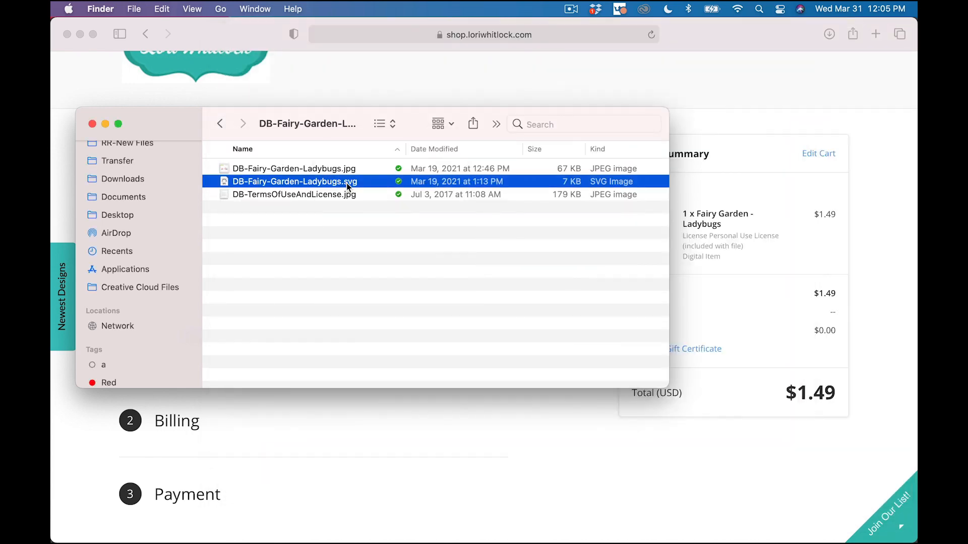
pyautogui.click(340, 197)
pyautogui.press('space')
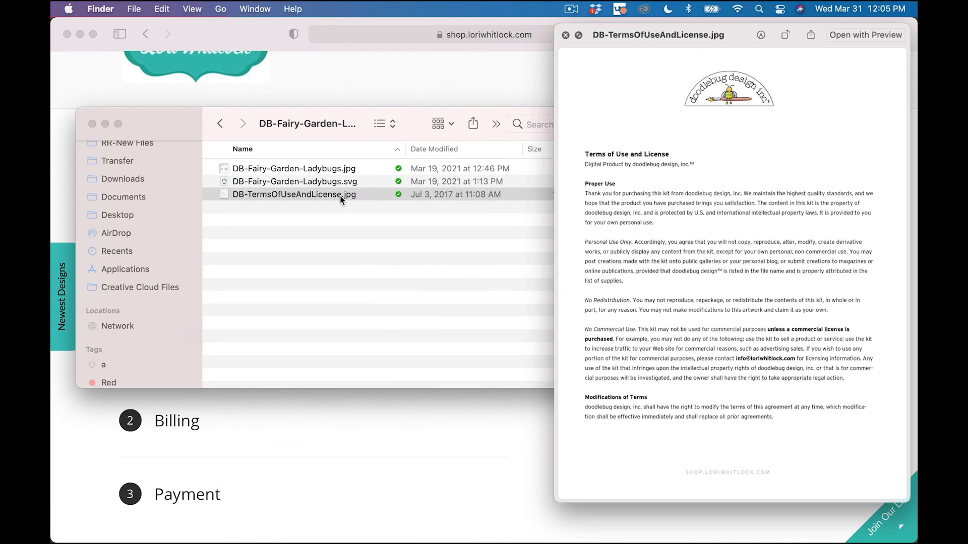
# Close the license preview, switch to Cricut Design Space and browse for a file for a new image upload.
pyautogui.press('space')
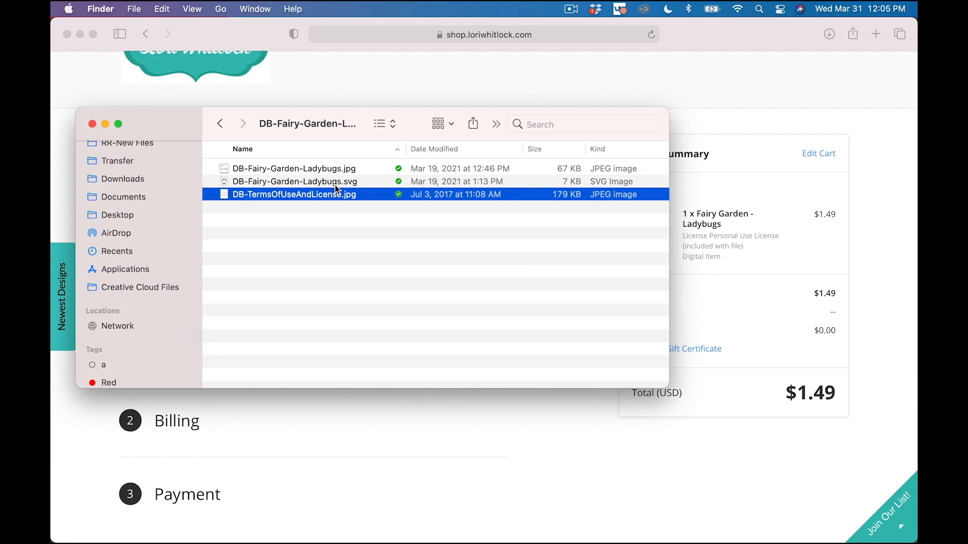
pyautogui.moveTo(555, 537)
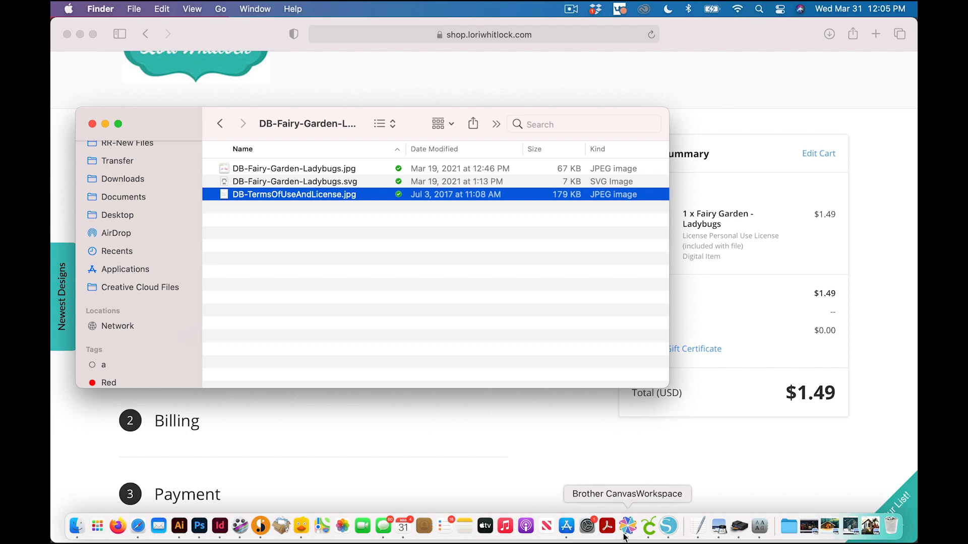
pyautogui.click(649, 535)
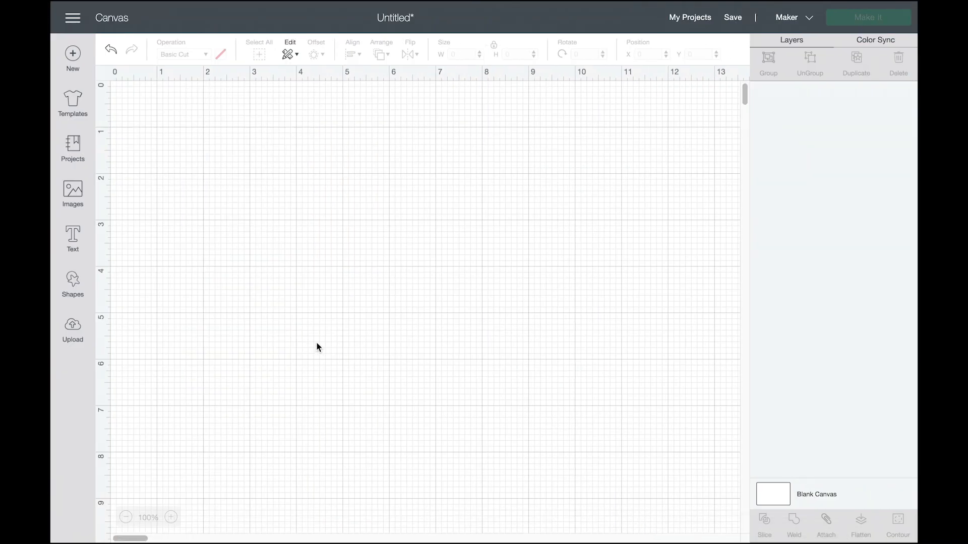
pyautogui.click(73, 331)
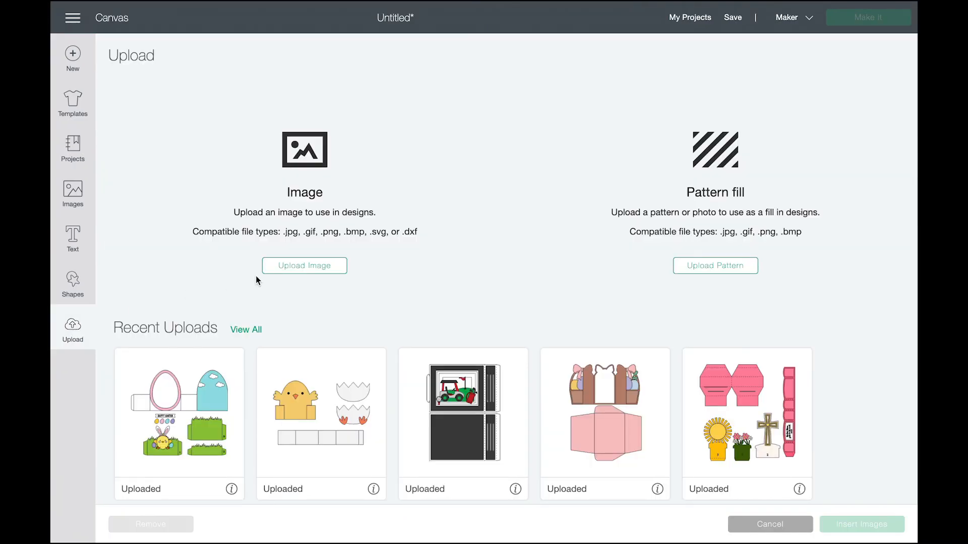
pyautogui.click(306, 267)
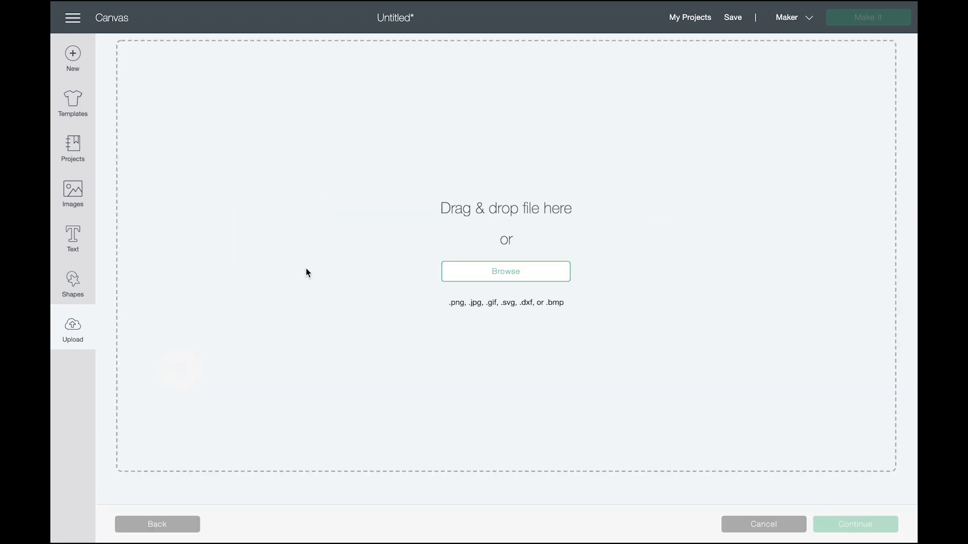
pyautogui.click(495, 273)
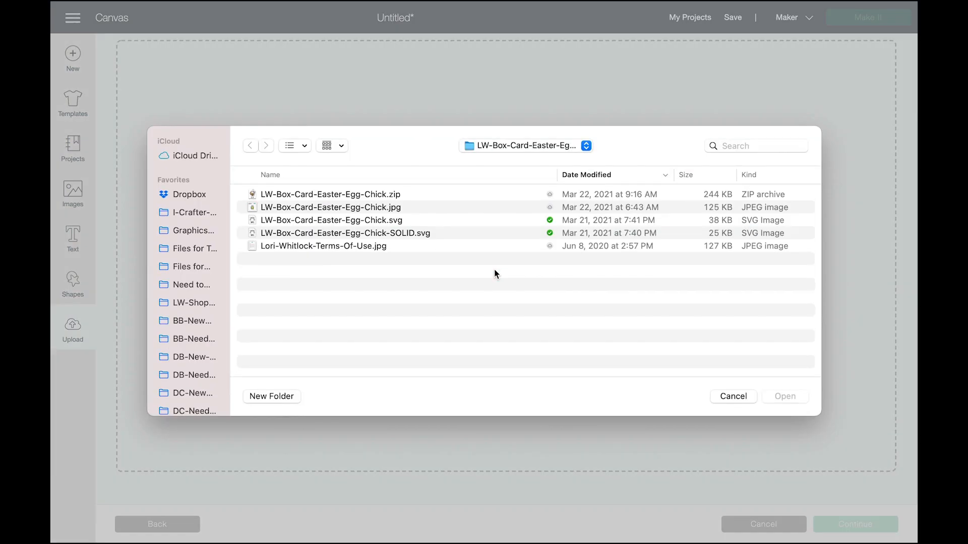
# Choose DB-Fairy-Garden-Ladybugs.svg from the ladybugs folder in Downloads as the image to upload.
pyautogui.scroll(-10, 210, 268)
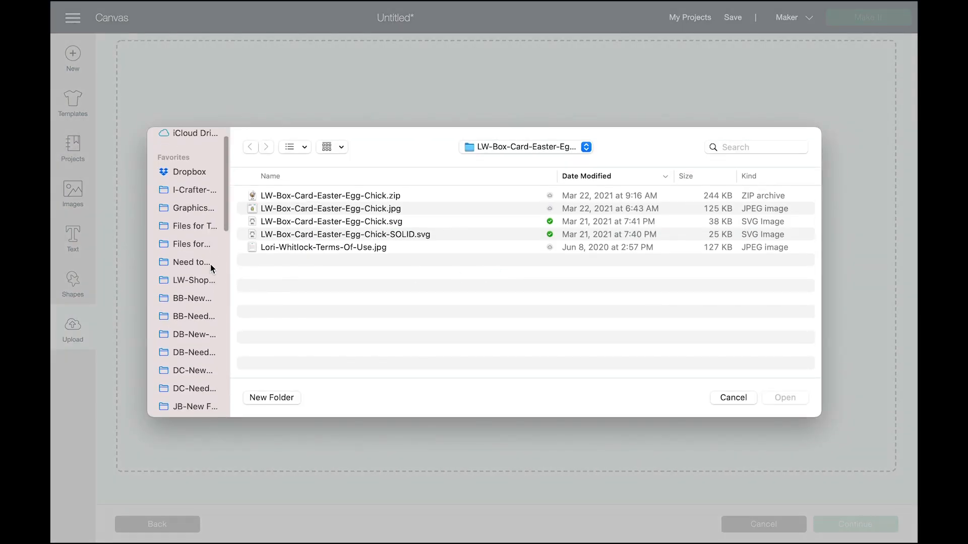
pyautogui.scroll(-2, 206, 272)
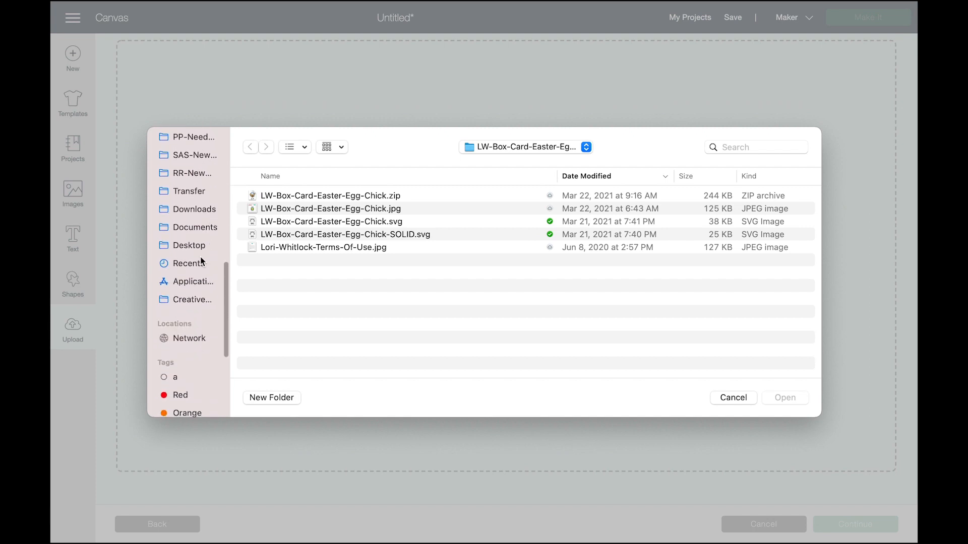
pyautogui.click(186, 213)
pyautogui.doubleClick(333, 197)
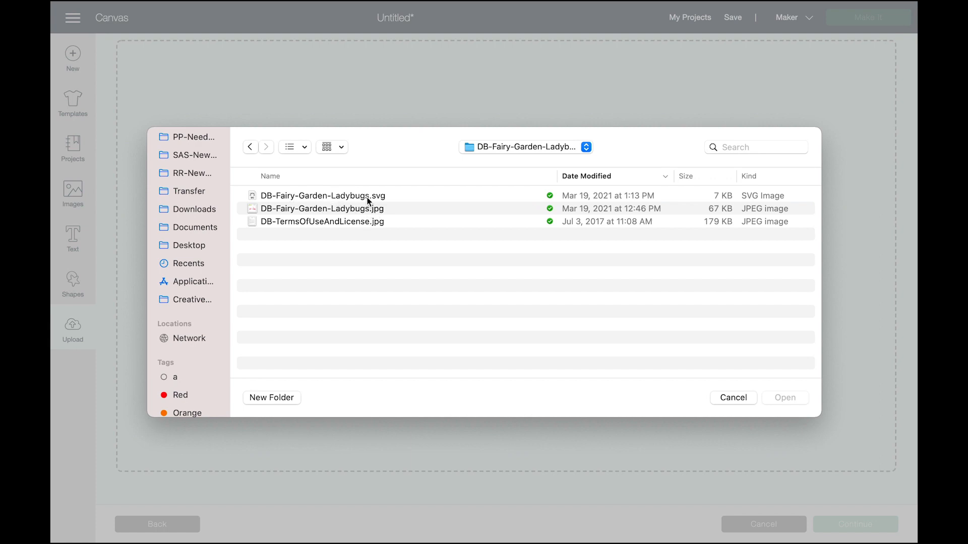
pyautogui.click(367, 197)
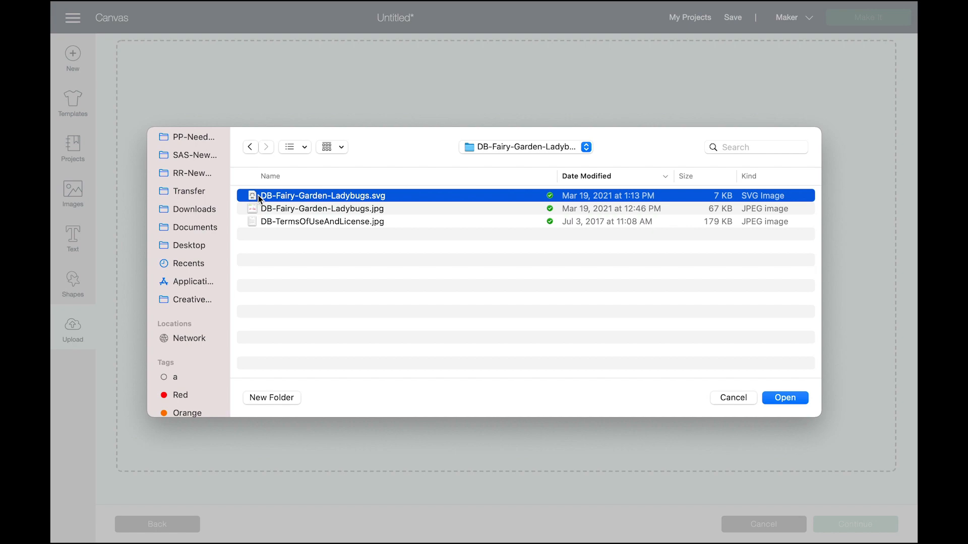
pyautogui.click(800, 400)
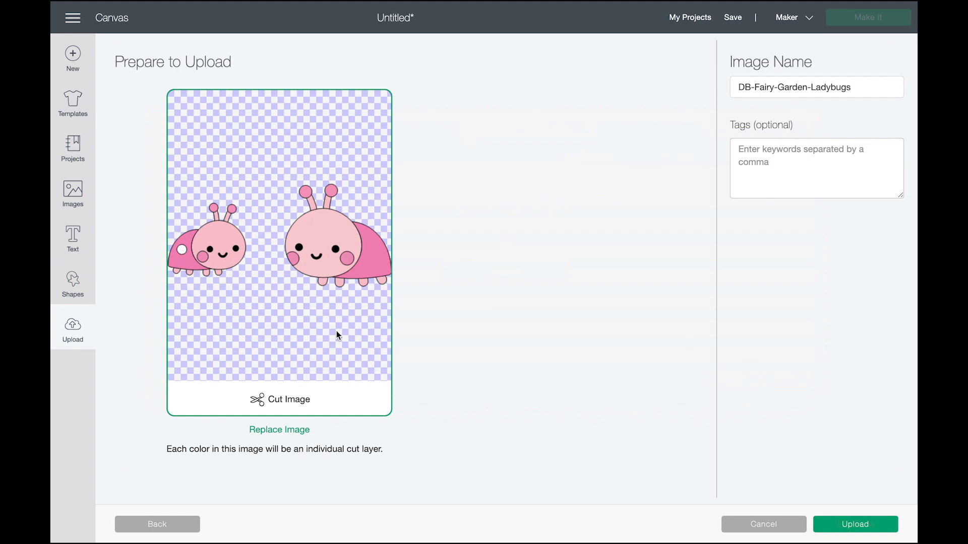
# Upload the ladybugs cut image and insert it from the recent uploads onto the canvas.
pyautogui.click(849, 526)
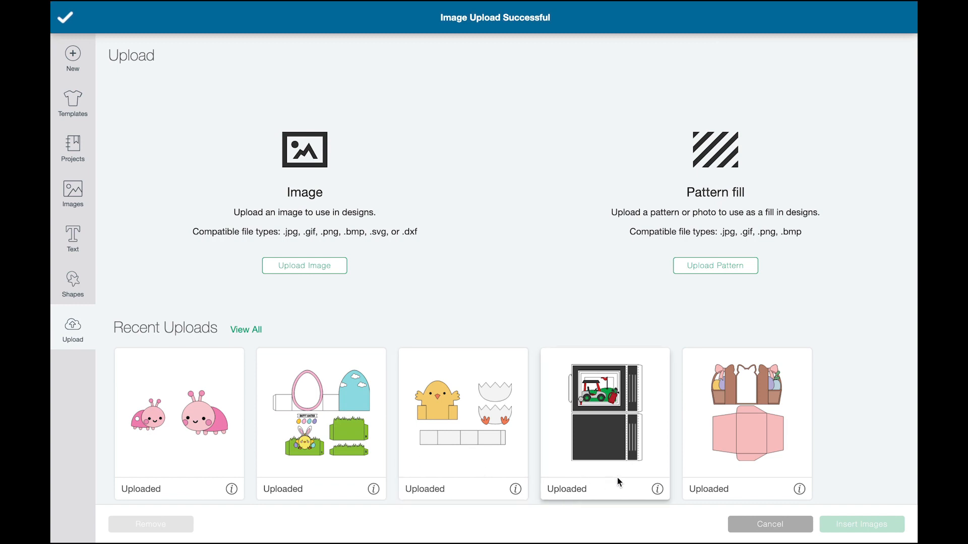
pyautogui.click(198, 418)
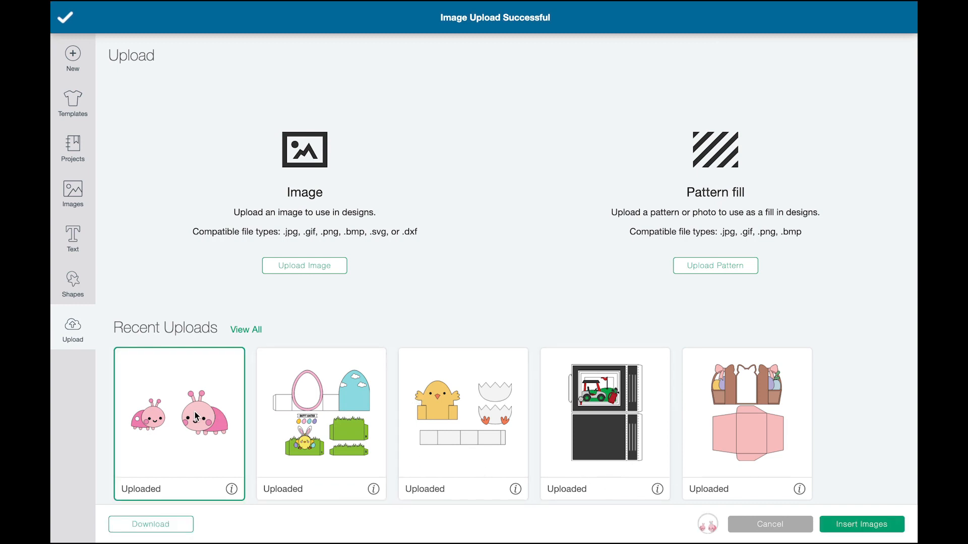
pyautogui.click(852, 530)
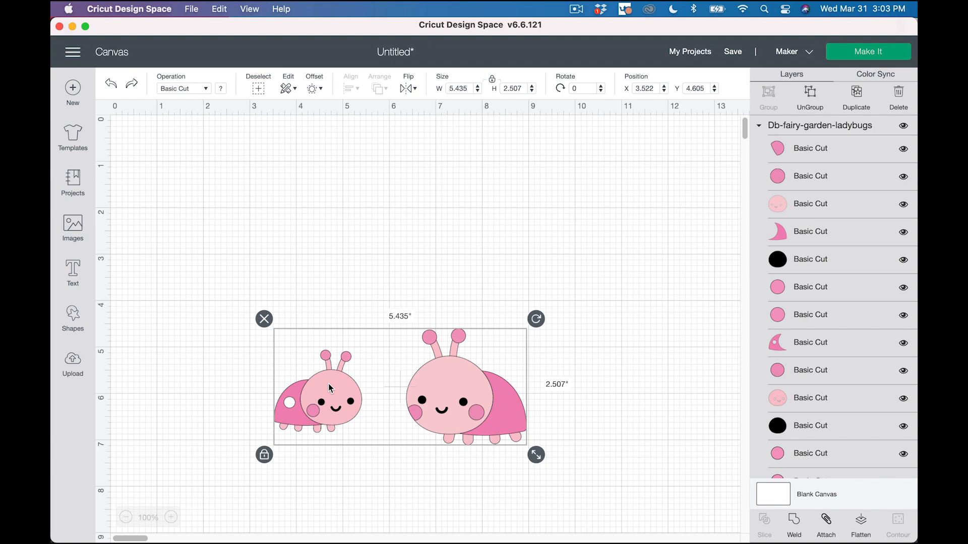
# Ungroup the ladybugs image and delete all pieces of the smaller ladybug.
pyautogui.click(810, 94)
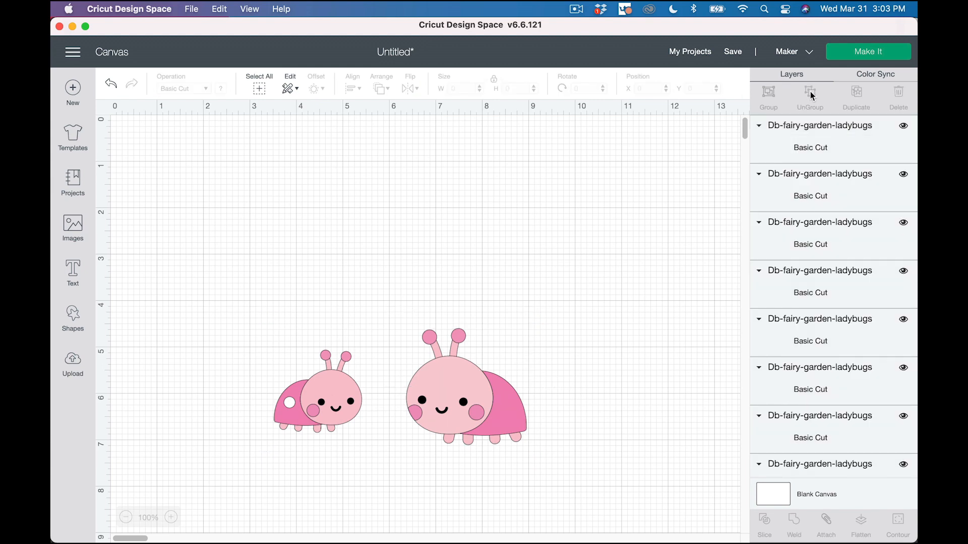
pyautogui.moveTo(309, 327); pyautogui.dragTo(355, 434)
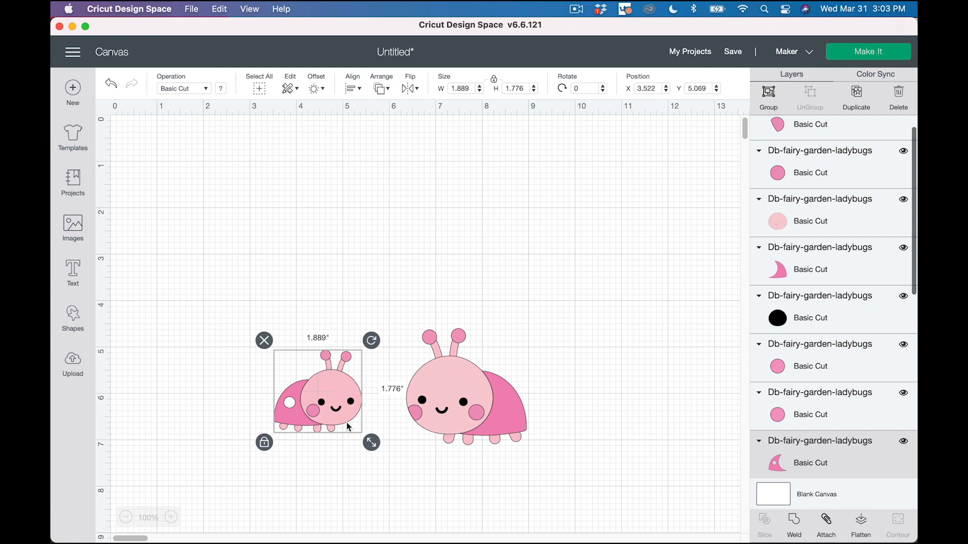
pyautogui.click(265, 341)
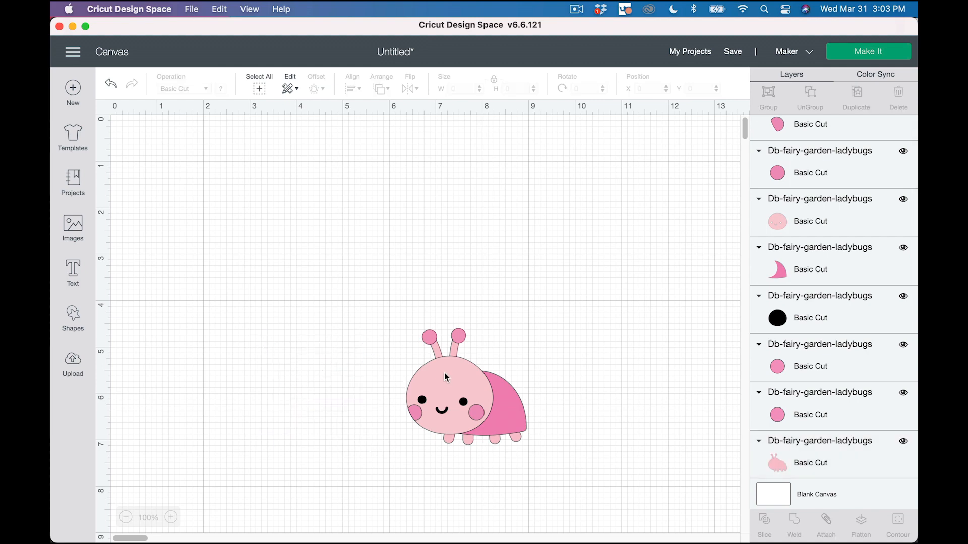
# Select all pieces of the remaining ladybug and flip them horizontally.
pyautogui.moveTo(370, 292); pyautogui.dragTo(548, 479)
pyautogui.click(409, 90)
pyautogui.click(430, 109)
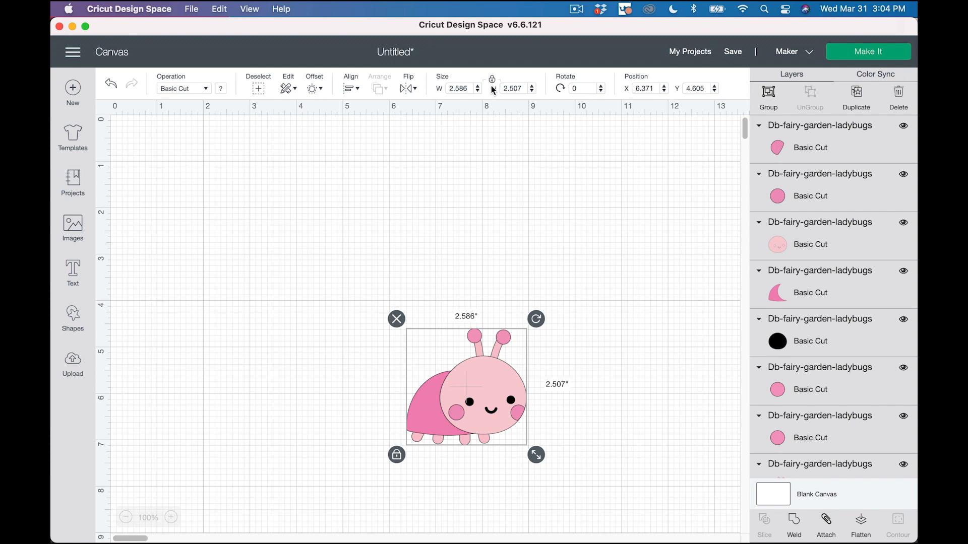
# Set the ladybug's height to 4 in and move it higher on the canvas.
pyautogui.click(509, 91)
pyautogui.write('4')
pyautogui.press('Return')
pyautogui.moveTo(519, 404); pyautogui.dragTo(490, 284)
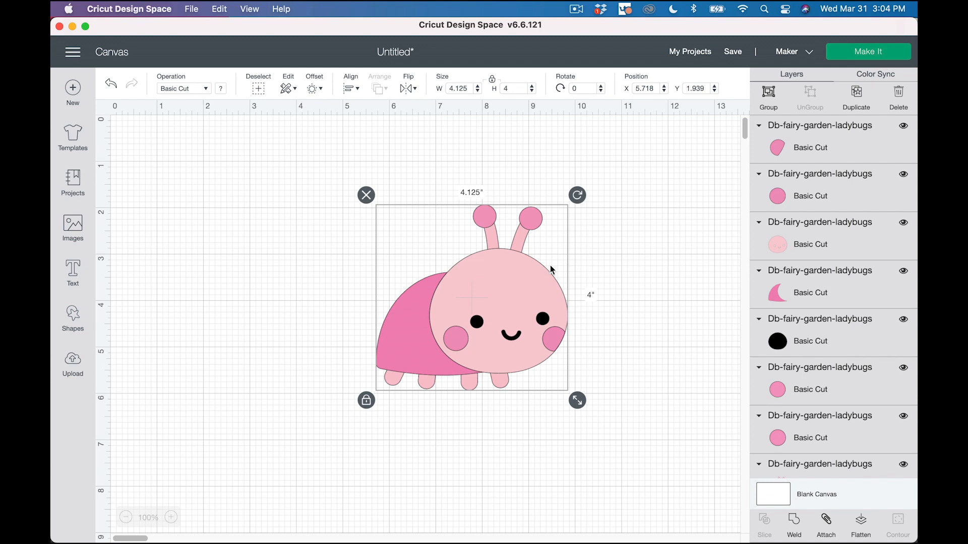
# Separate the light pink base silhouette from the other ladybug pieces, placing those pieces to the right of it.
pyautogui.click(581, 278)
pyautogui.click(498, 384)
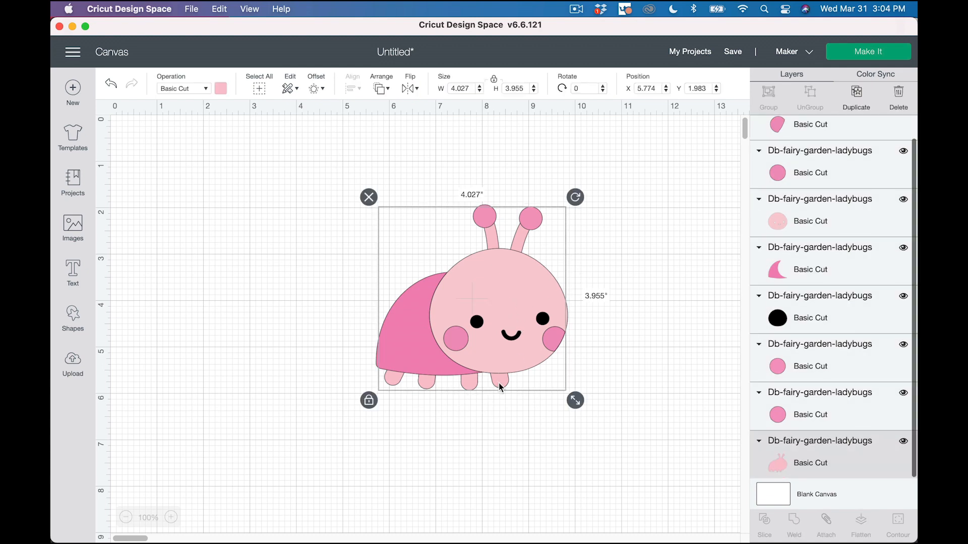
pyautogui.moveTo(498, 384); pyautogui.dragTo(283, 346)
pyautogui.moveTo(383, 193); pyautogui.dragTo(587, 434)
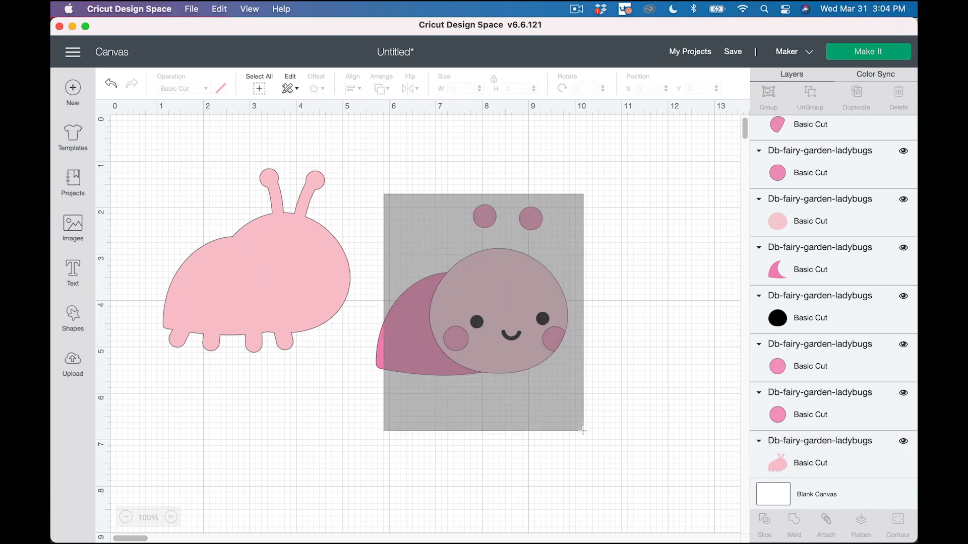
pyautogui.moveTo(528, 344); pyautogui.dragTo(590, 343)
pyautogui.moveTo(316, 270); pyautogui.dragTo(473, 277)
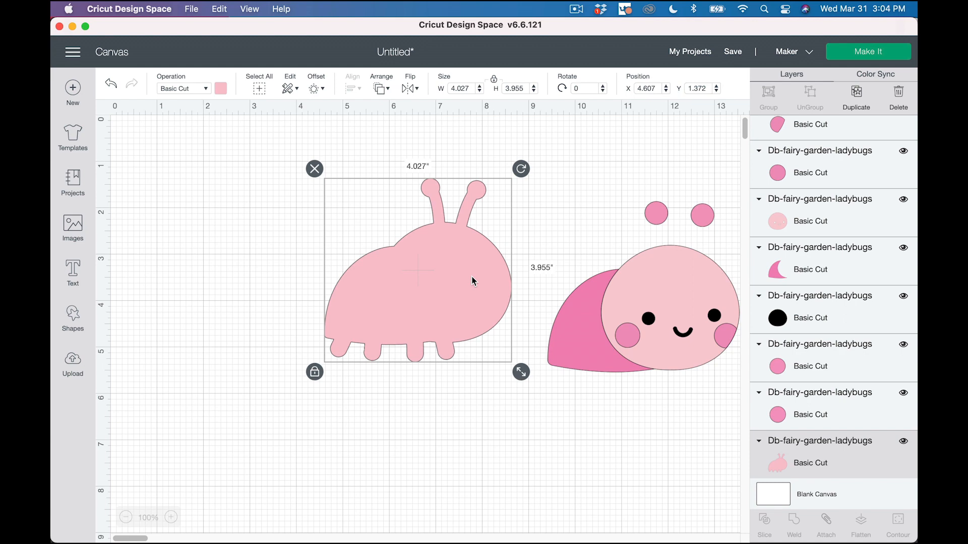
# Create a narrow outward offset with rounded corners around the light pink base silhouette.
pyautogui.click(323, 90)
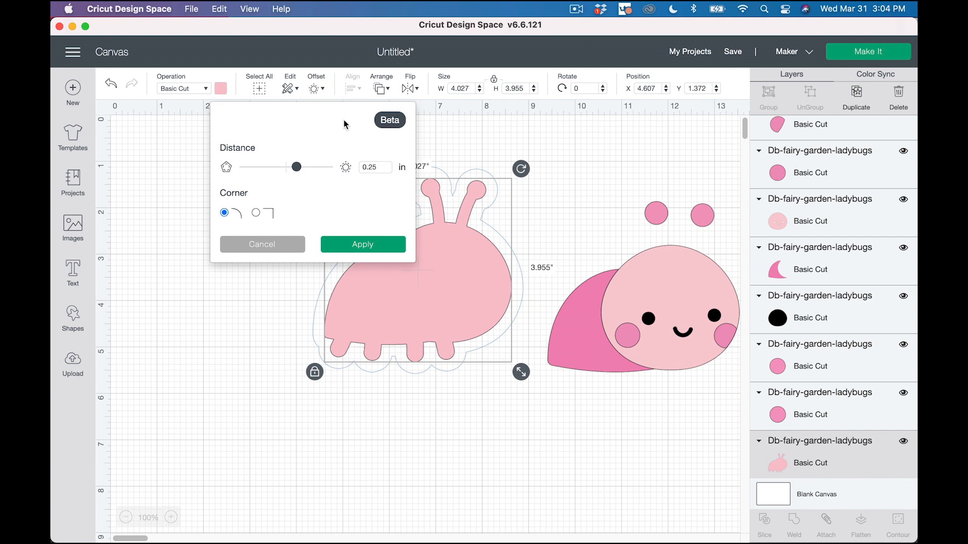
pyautogui.click(370, 167)
pyautogui.write('1')
pyautogui.click(381, 249)
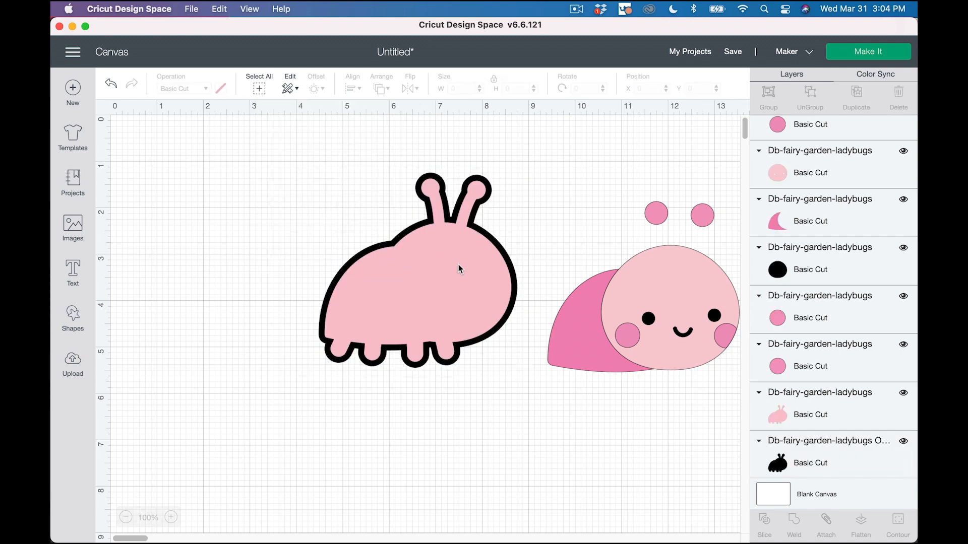
# Move the pink silhouette off the black offset shape and recolor the offset shape light gray.
pyautogui.moveTo(452, 254); pyautogui.dragTo(612, 410)
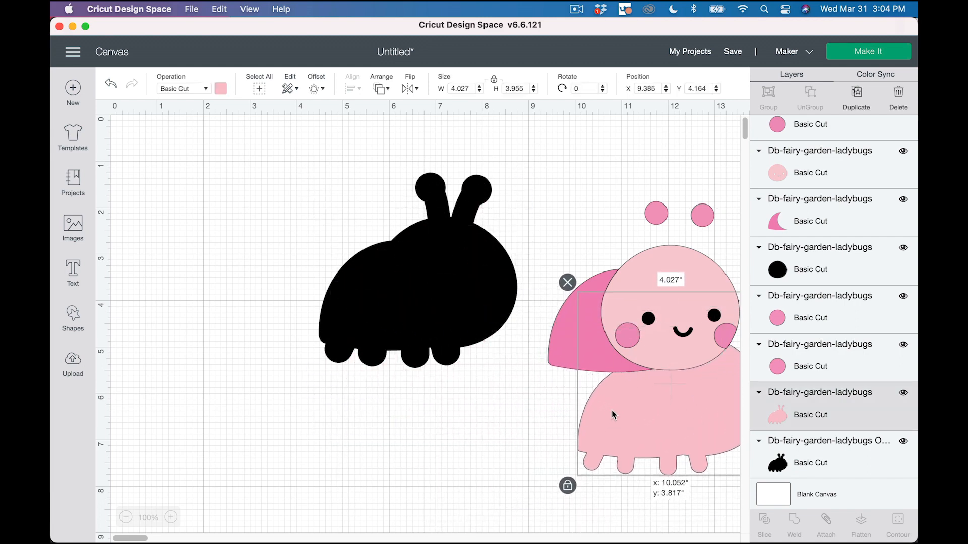
pyautogui.click(434, 277)
pyautogui.click(221, 89)
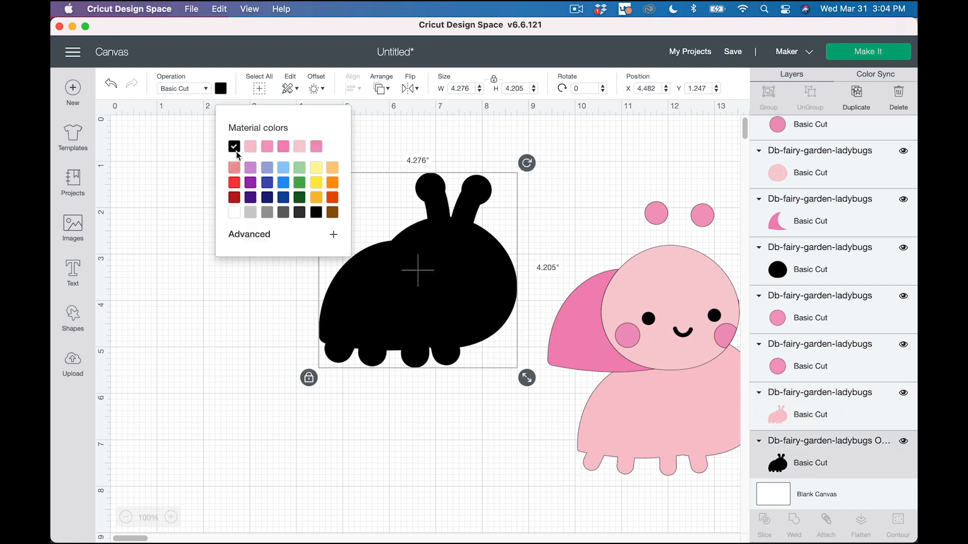
pyautogui.click(250, 214)
pyautogui.click(225, 355)
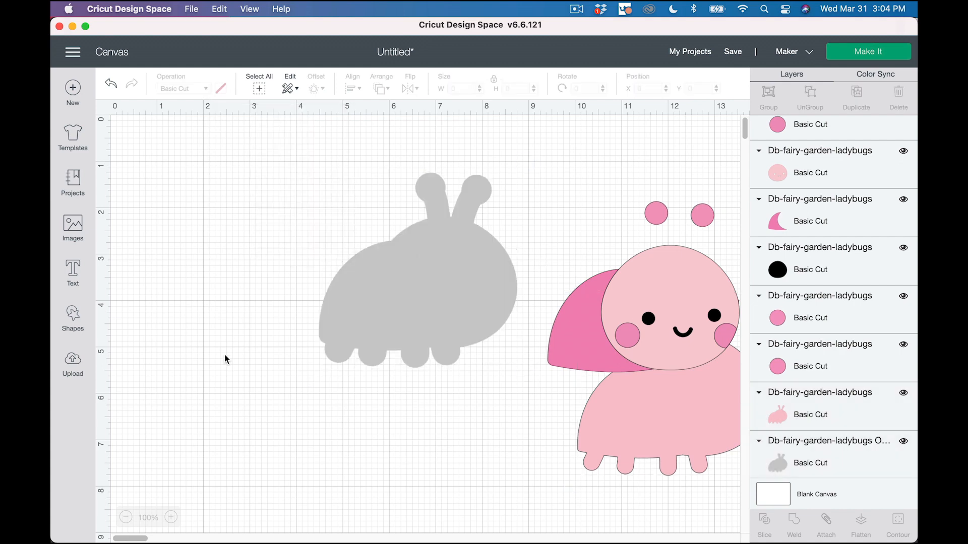
# Duplicate the gray offset shape and set the copy aside over the pink ladybug pieces.
pyautogui.click(492, 287)
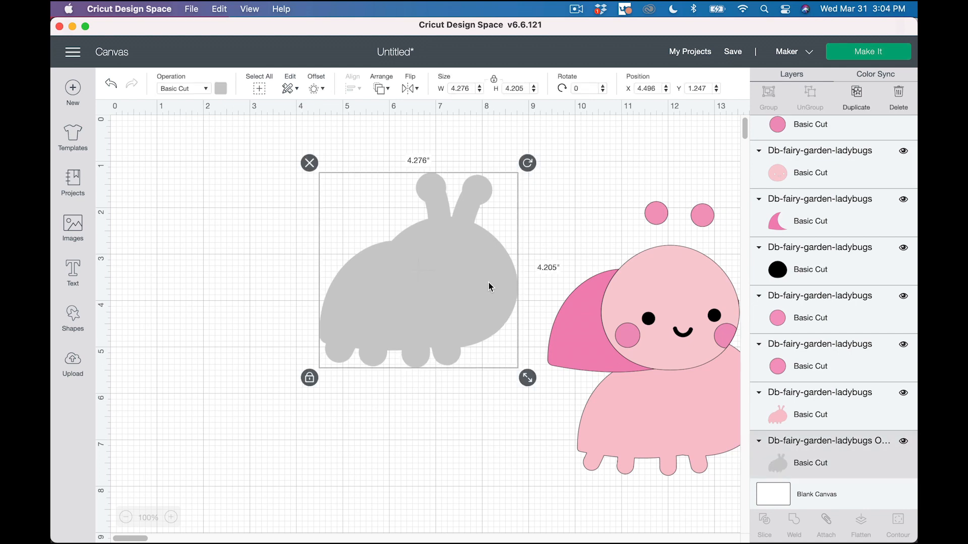
pyautogui.click(855, 101)
pyautogui.moveTo(468, 247); pyautogui.dragTo(653, 432)
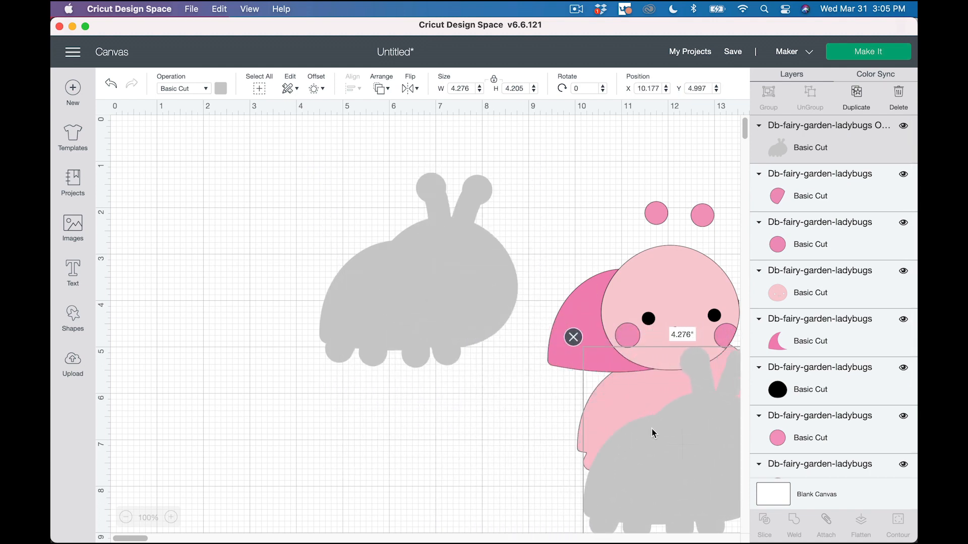
# Duplicate the original gray shape again, place the copy slightly overlapping its left side and flip the copy horizontally.
pyautogui.click(483, 325)
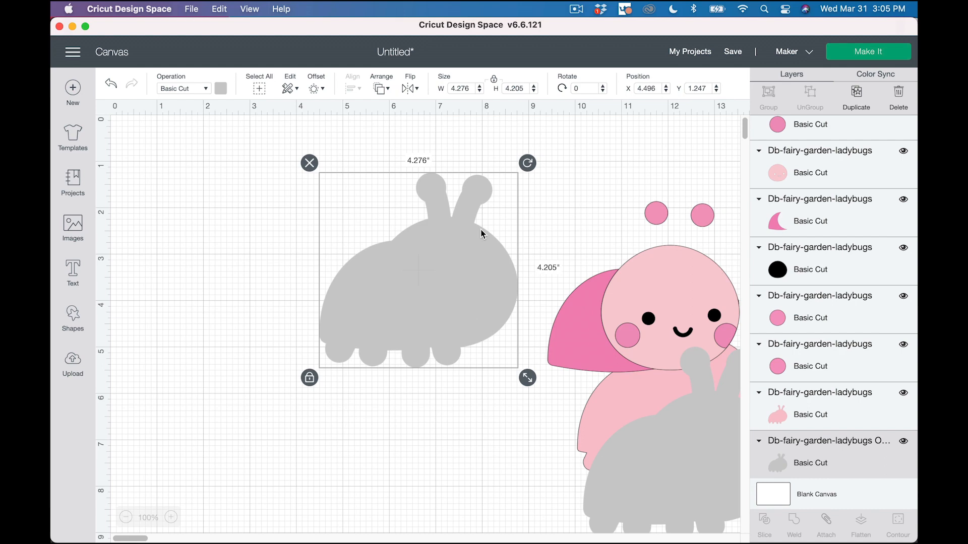
pyautogui.click(857, 94)
pyautogui.moveTo(468, 280); pyautogui.dragTo(274, 259)
pyautogui.click(410, 94)
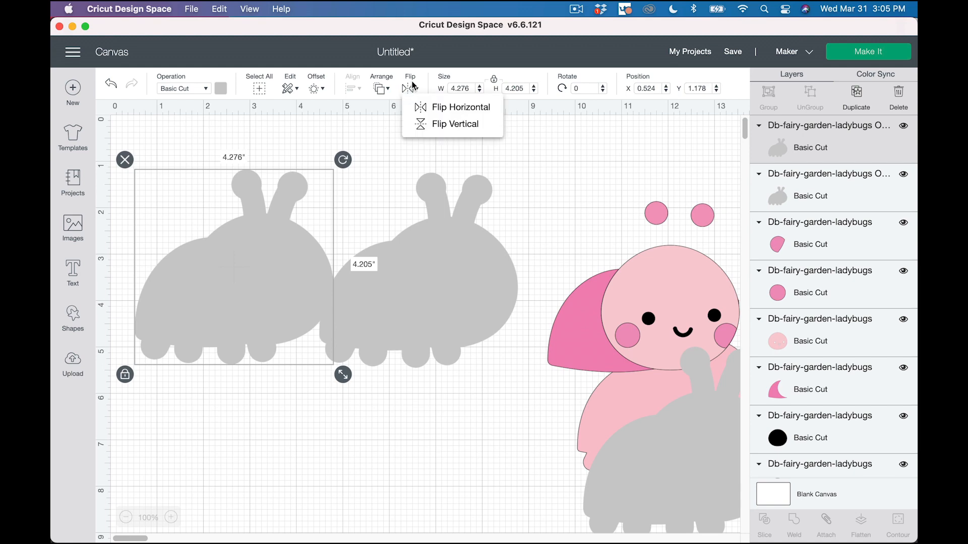
pyautogui.click(427, 105)
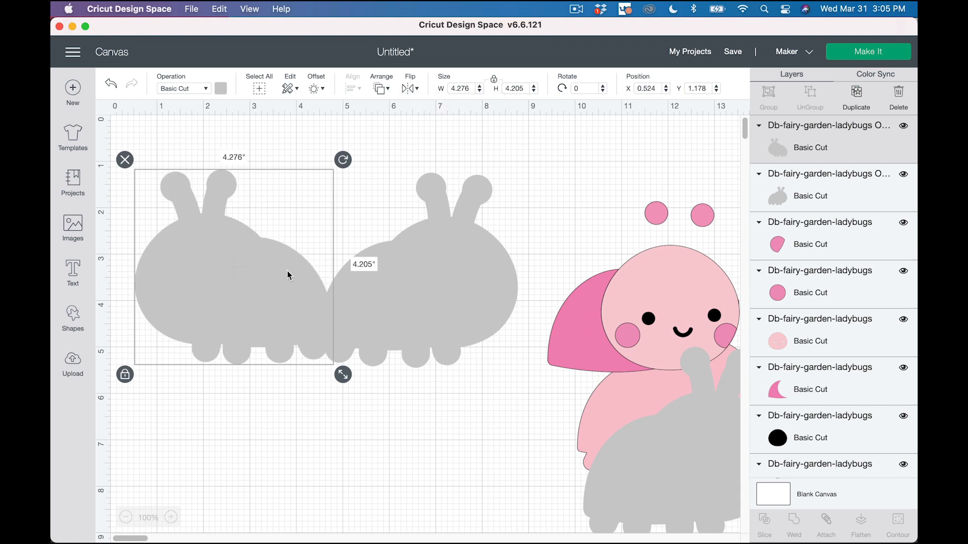
# Select both overlapping gray ladybug shapes and align them along their bottom edges.
pyautogui.click(397, 295)
pyautogui.moveTo(423, 359); pyautogui.dragTo(255, 266)
pyautogui.click(355, 89)
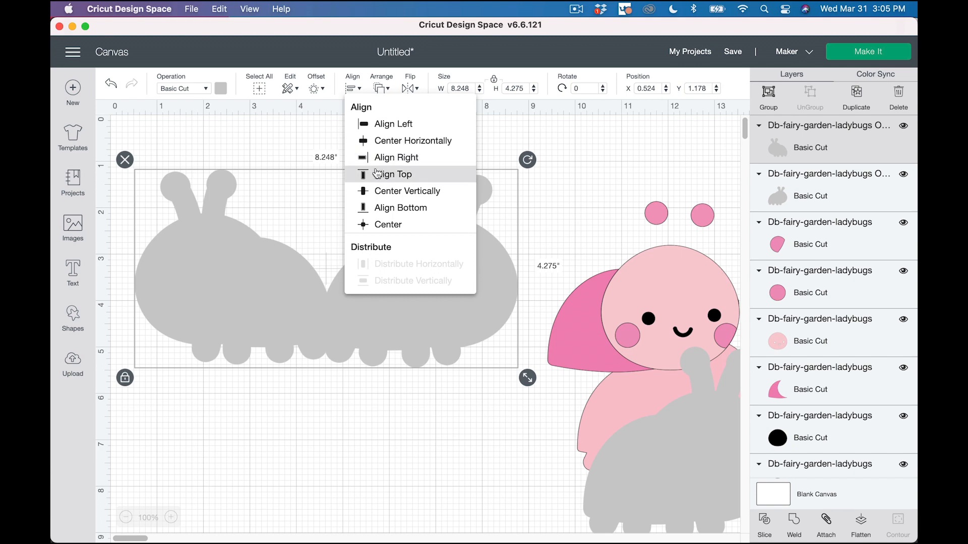
pyautogui.click(383, 207)
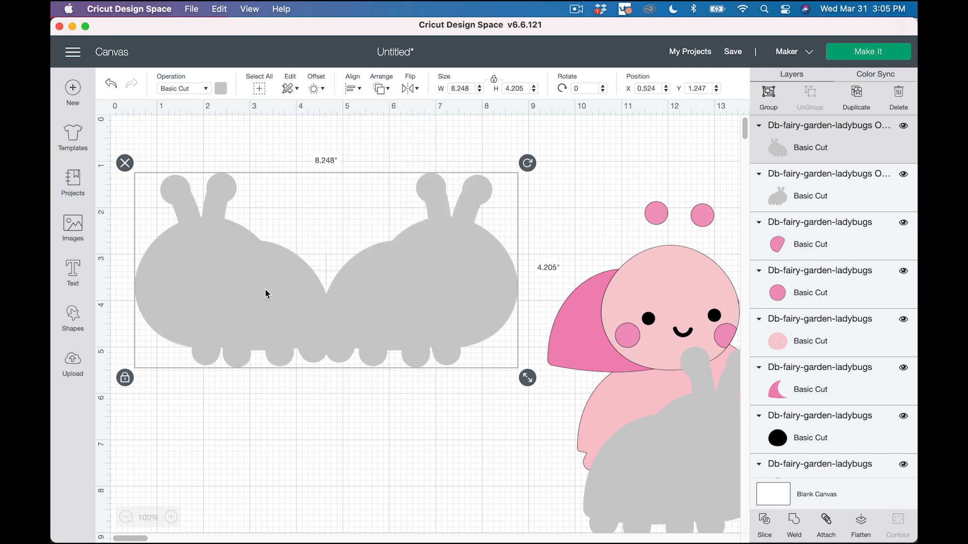
pyautogui.click(349, 416)
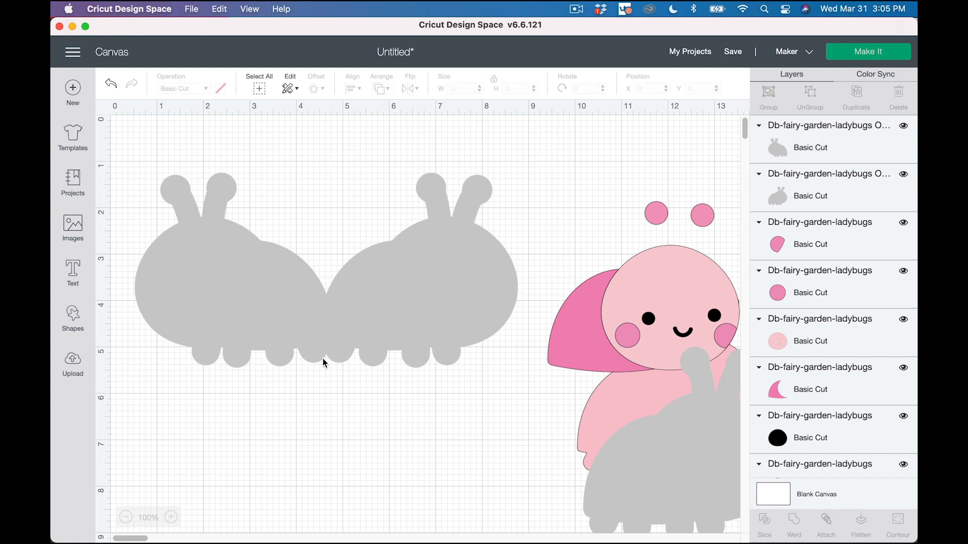
# Nudge the left gray ladybug slightly further into its mirrored twin, weld the two into one card base and move it up a little.
pyautogui.click(308, 331)
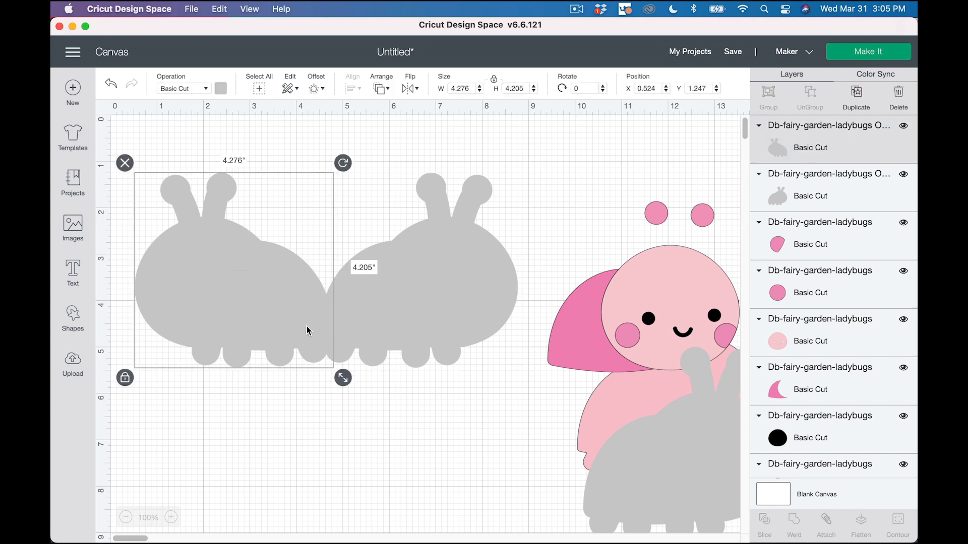
pyautogui.press('Right')
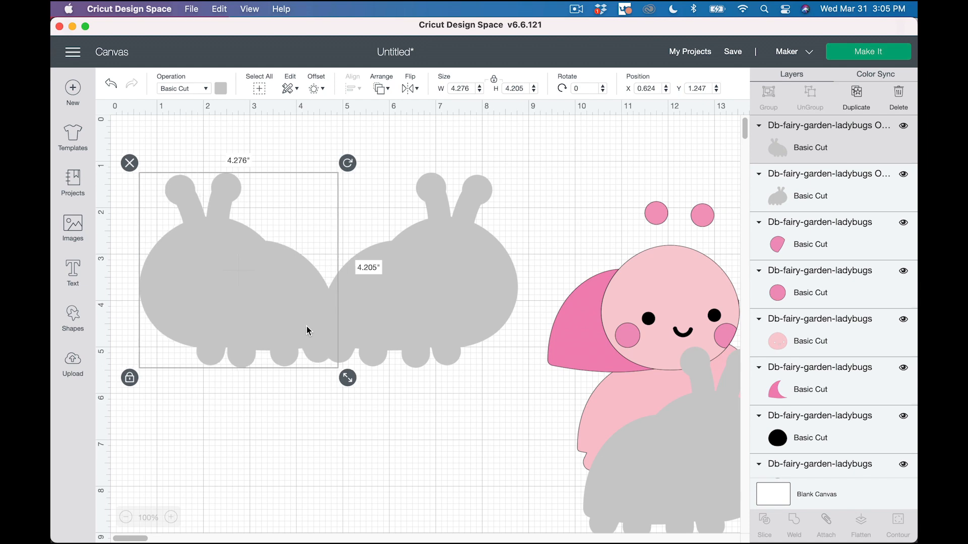
pyautogui.moveTo(393, 441); pyautogui.dragTo(295, 241)
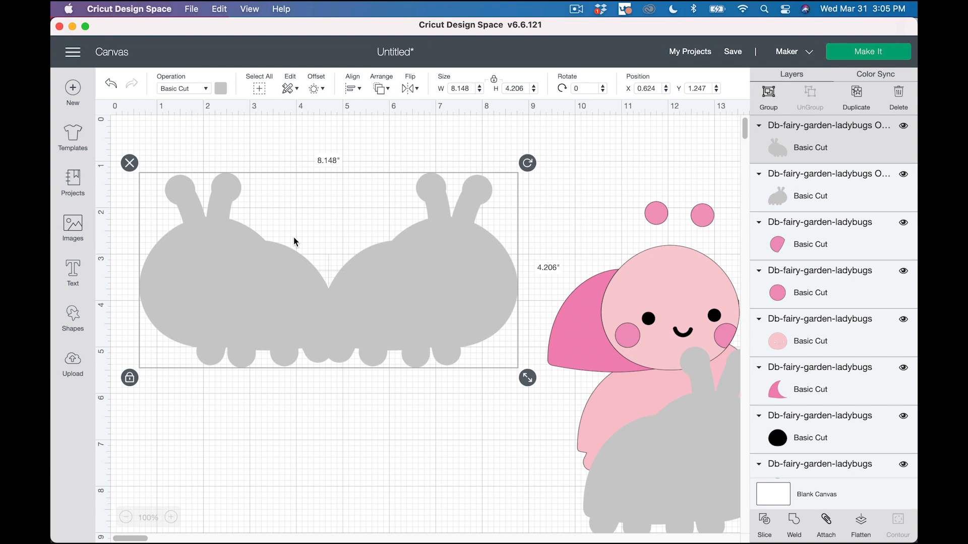
pyautogui.click(795, 527)
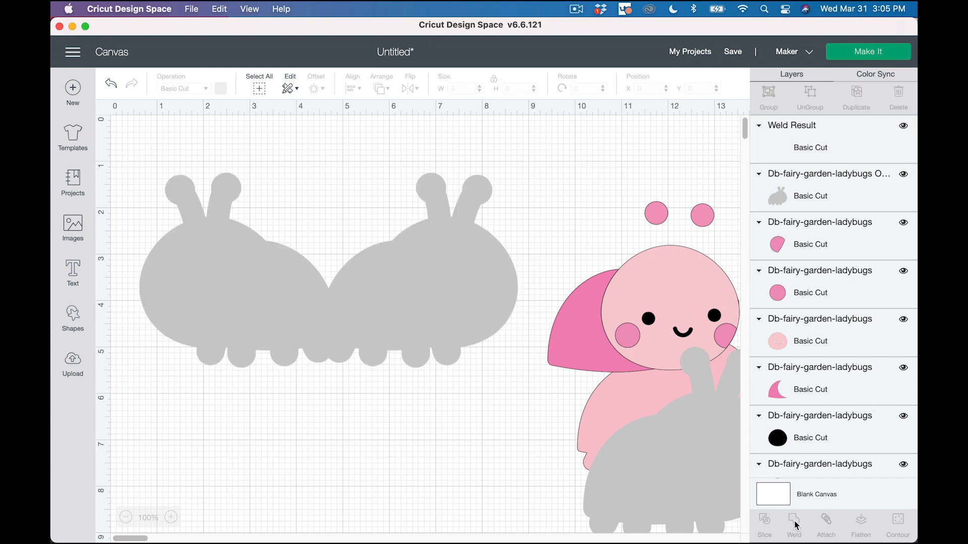
pyautogui.moveTo(337, 269); pyautogui.dragTo(358, 287)
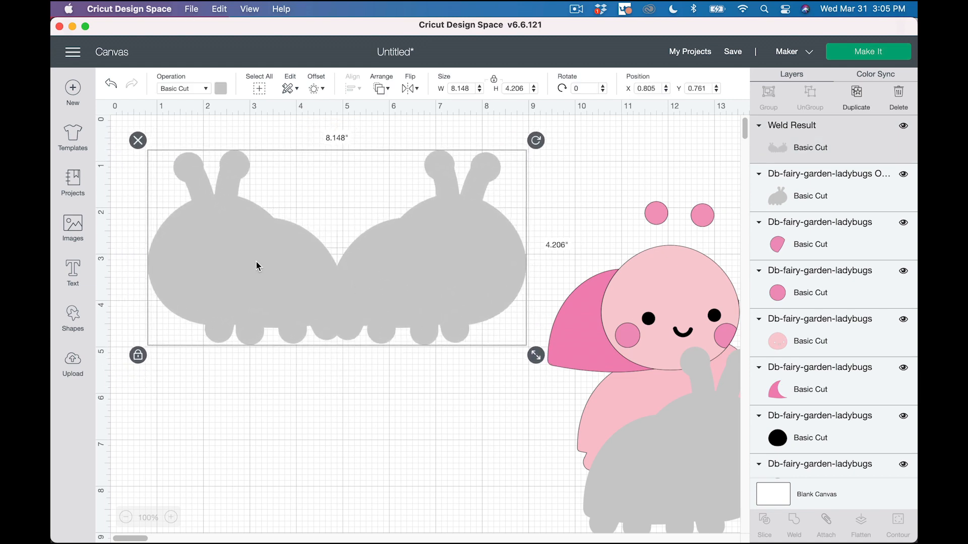
# Add a score line, place it at the join of the welded ladybugs and shorten it to about 1.278 inches.
pyautogui.click(73, 318)
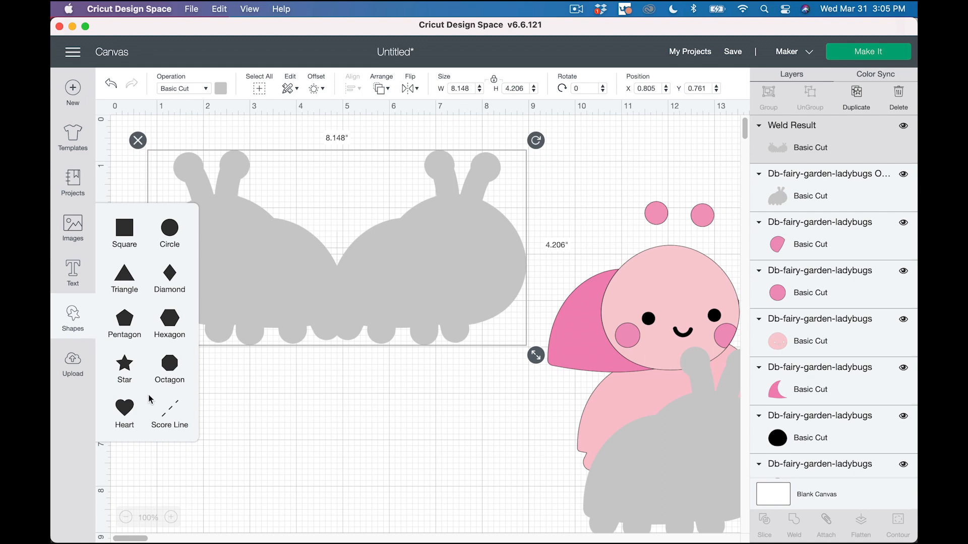
pyautogui.click(173, 415)
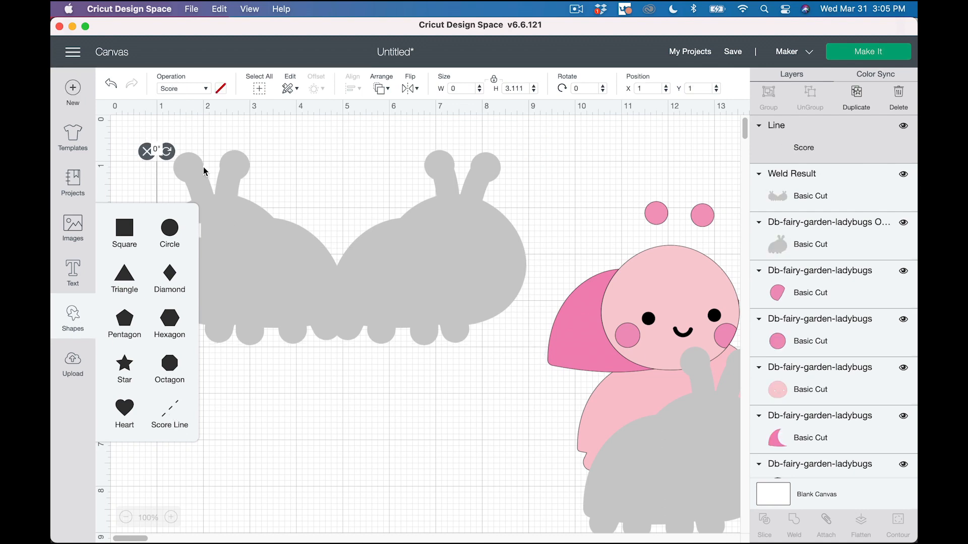
pyautogui.click(163, 174)
pyautogui.click(157, 173)
pyautogui.moveTo(157, 173); pyautogui.dragTo(341, 287)
pyautogui.moveTo(350, 430); pyautogui.dragTo(351, 341)
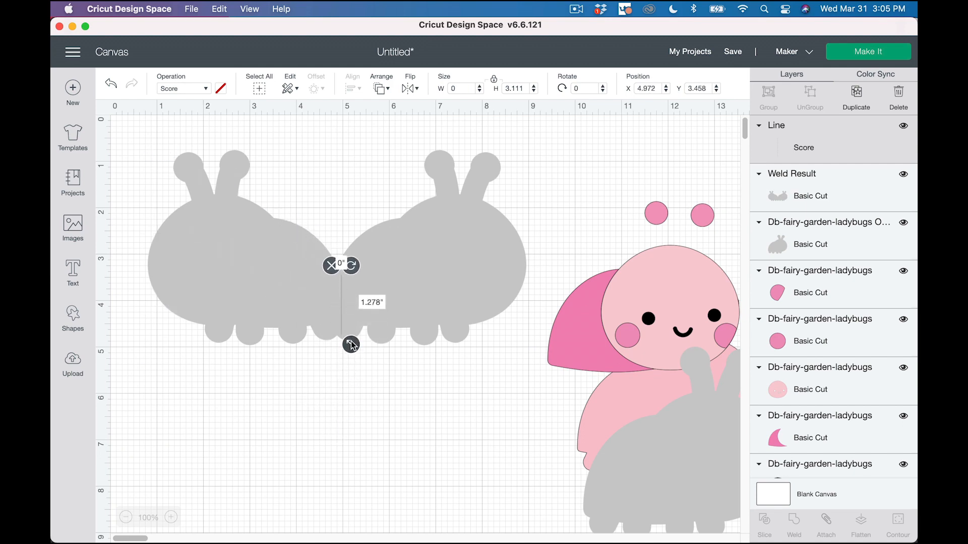
# Center the score line horizontally on the welded card base and nudge it up slightly.
pyautogui.click(376, 398)
pyautogui.moveTo(373, 394); pyautogui.dragTo(283, 199)
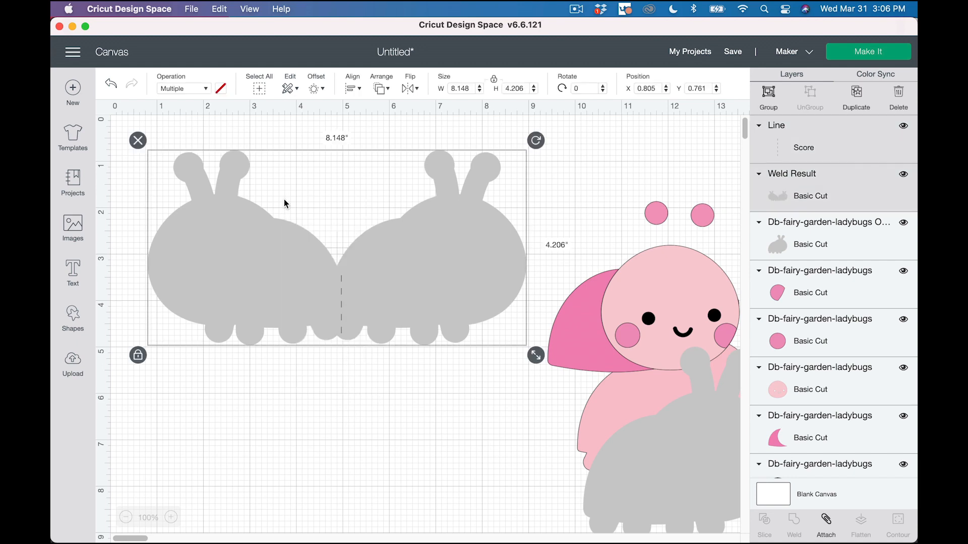
pyautogui.click(361, 92)
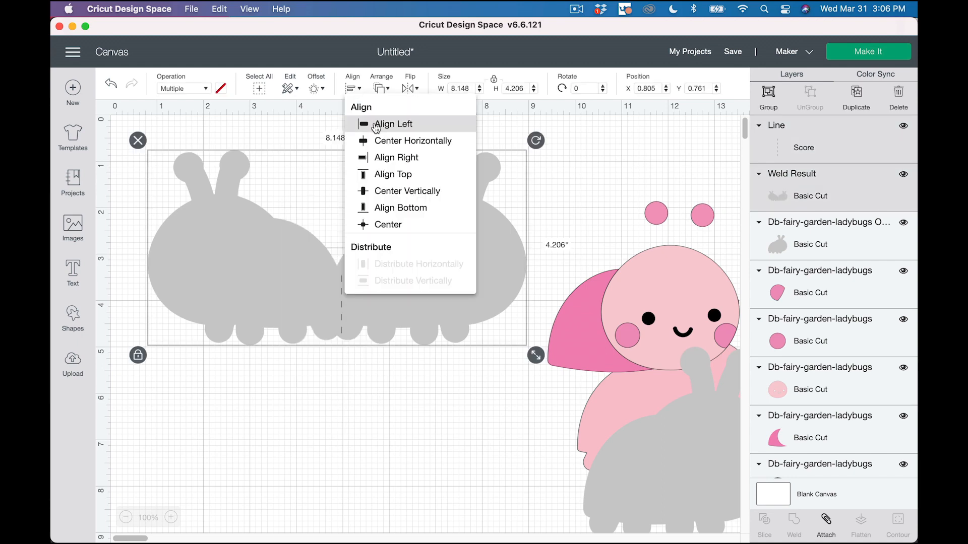
pyautogui.click(388, 145)
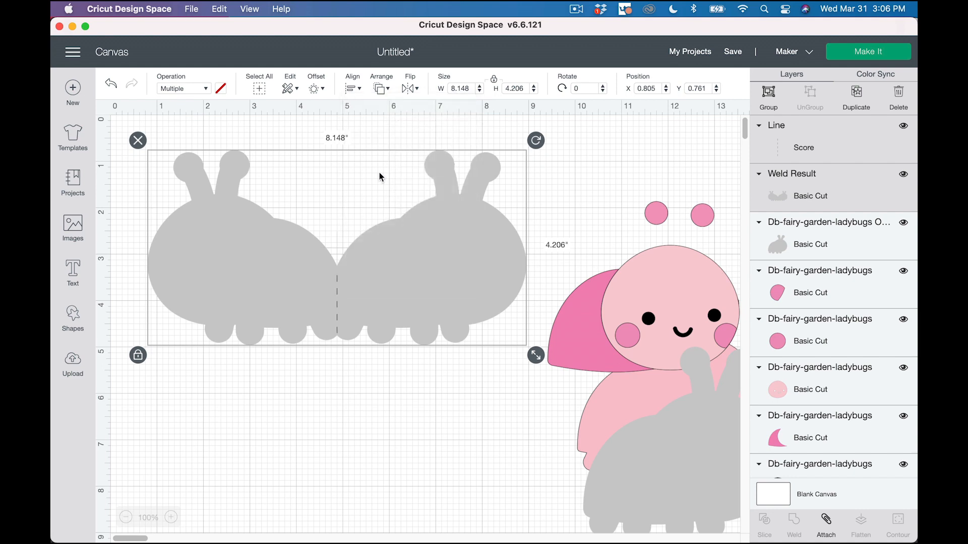
pyautogui.click(357, 367)
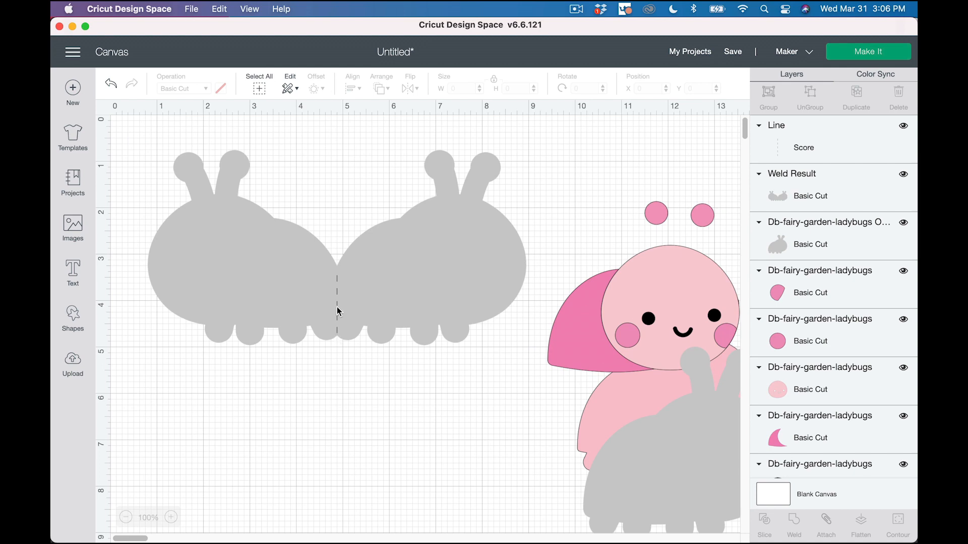
pyautogui.click(336, 307)
pyautogui.press('Up')
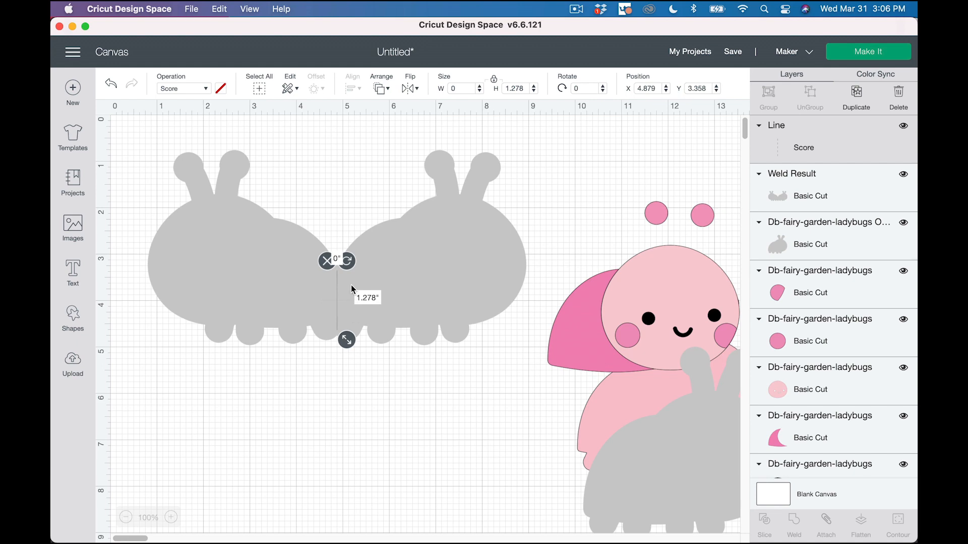
pyautogui.click(378, 401)
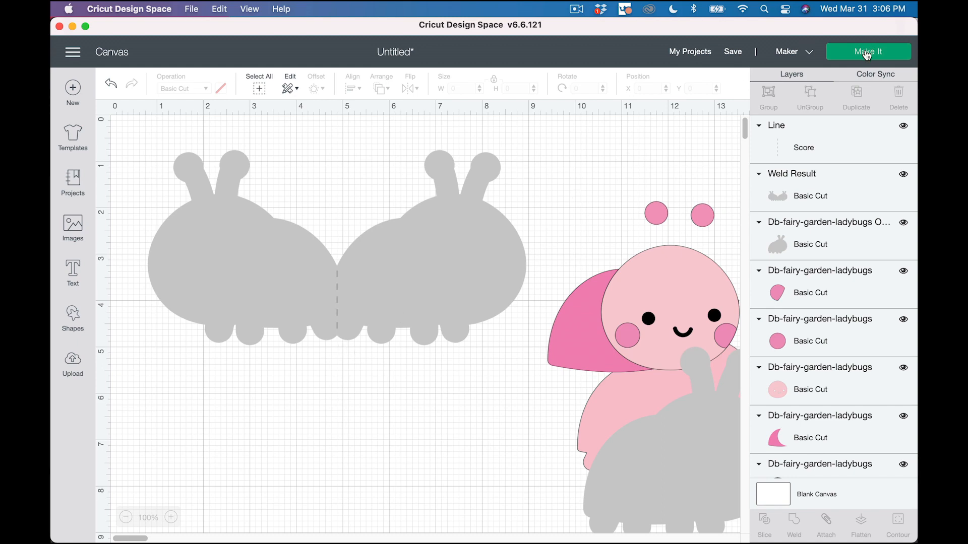
# Attach the score line to the welded card base and move the single gray ladybug off the pink pieces to below the base.
pyautogui.moveTo(407, 392); pyautogui.dragTo(263, 224)
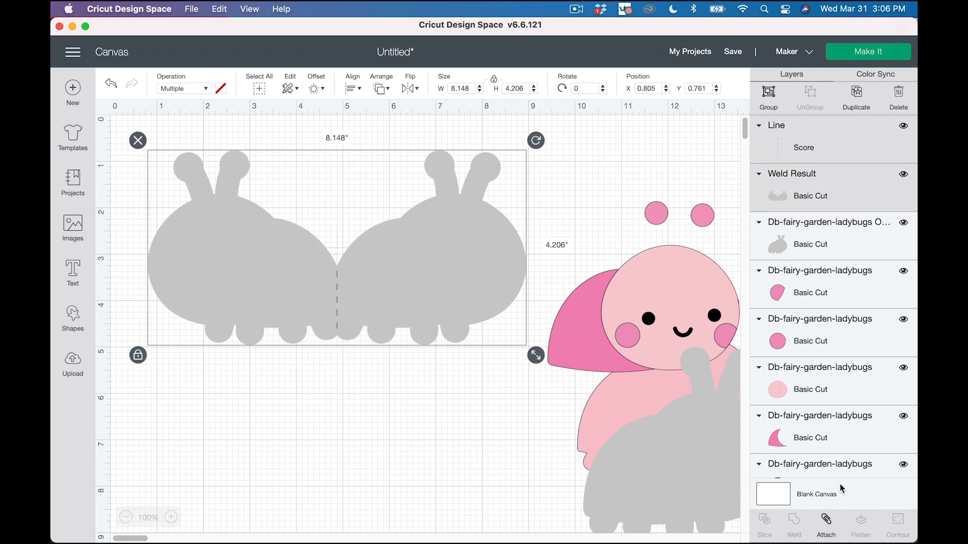
pyautogui.click(827, 526)
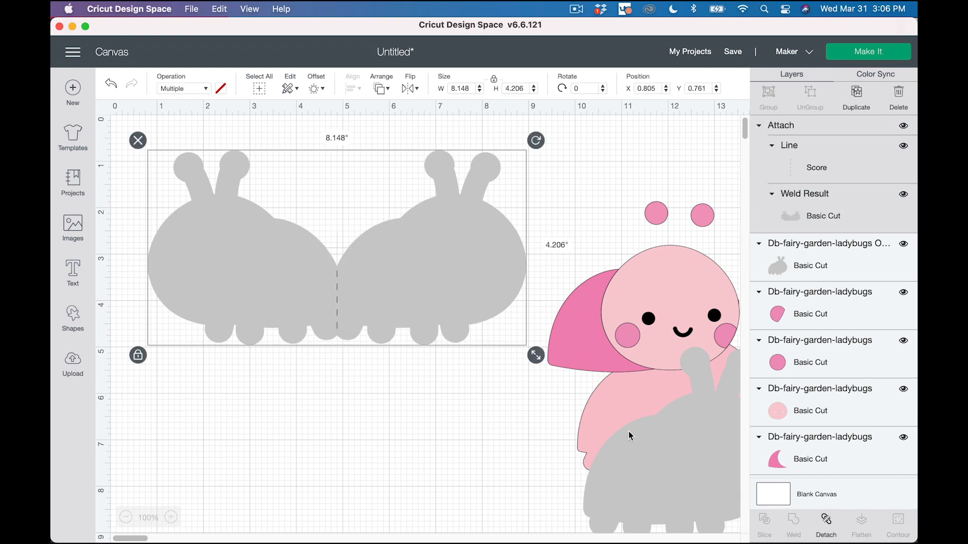
pyautogui.moveTo(373, 306); pyautogui.dragTo(373, 305)
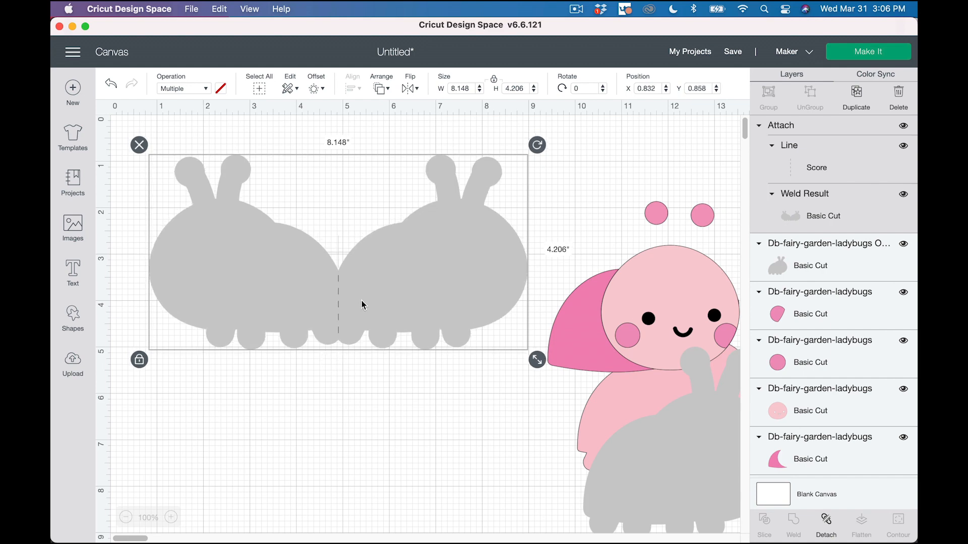
pyautogui.moveTo(667, 466); pyautogui.dragTo(411, 486)
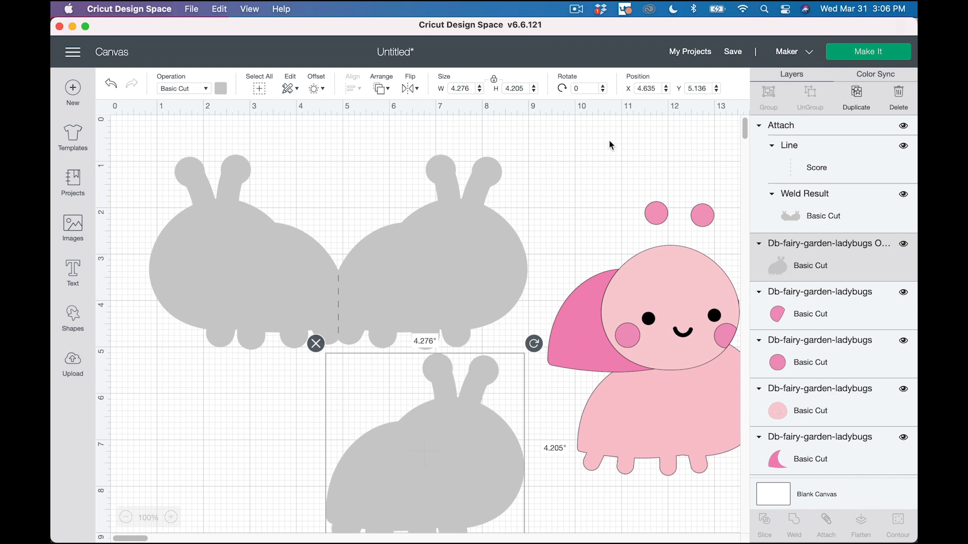
# Preview the project's cutting mats to examine how the pieces are split by color, and return to the canvas.
pyautogui.click(888, 51)
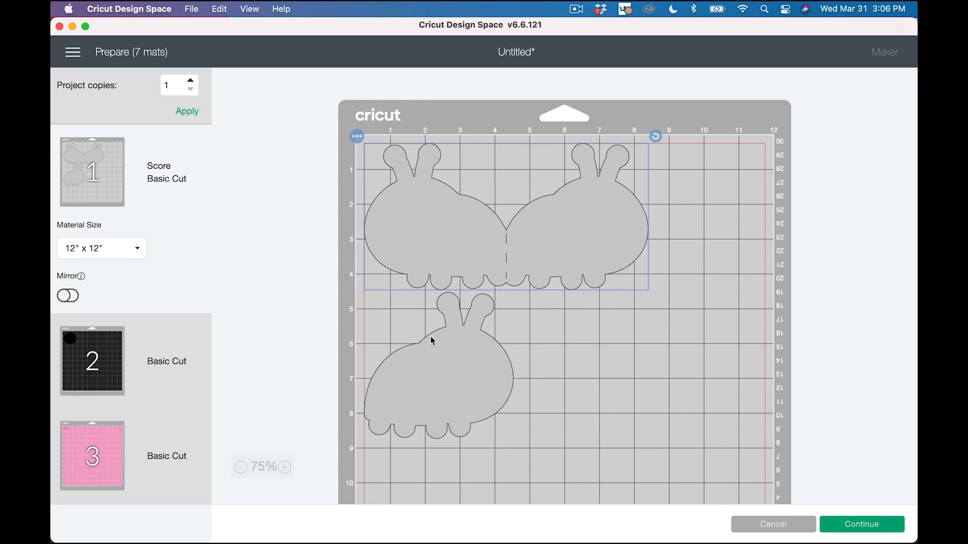
pyautogui.click(107, 354)
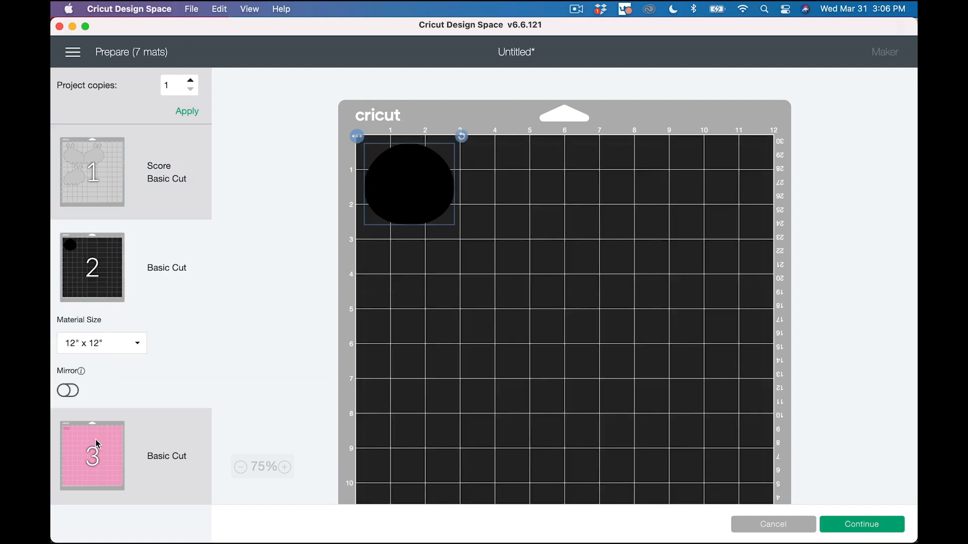
pyautogui.click(95, 437)
pyautogui.scroll(-3, 102, 419)
pyautogui.click(101, 439)
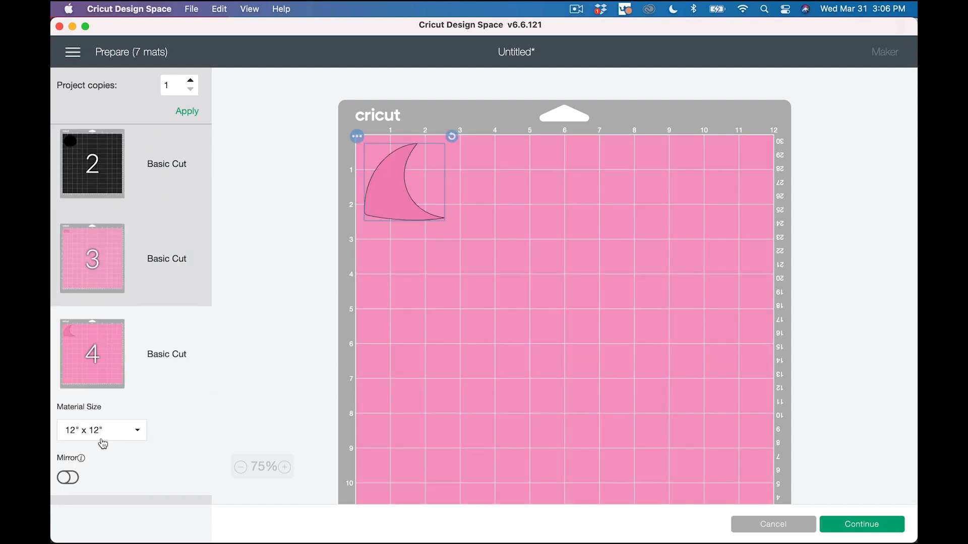
pyautogui.scroll(-3, 102, 439)
pyautogui.click(101, 438)
pyautogui.scroll(-3, 101, 439)
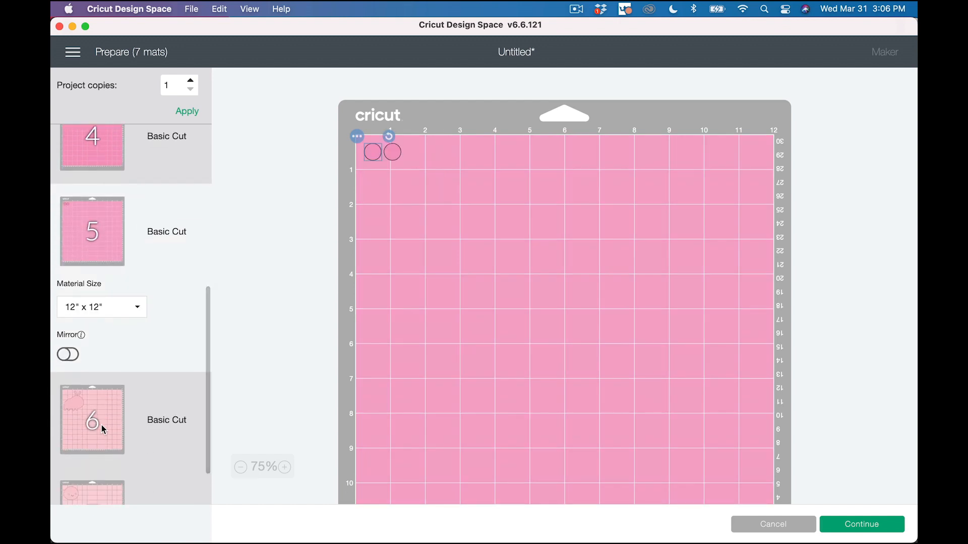
pyautogui.click(101, 426)
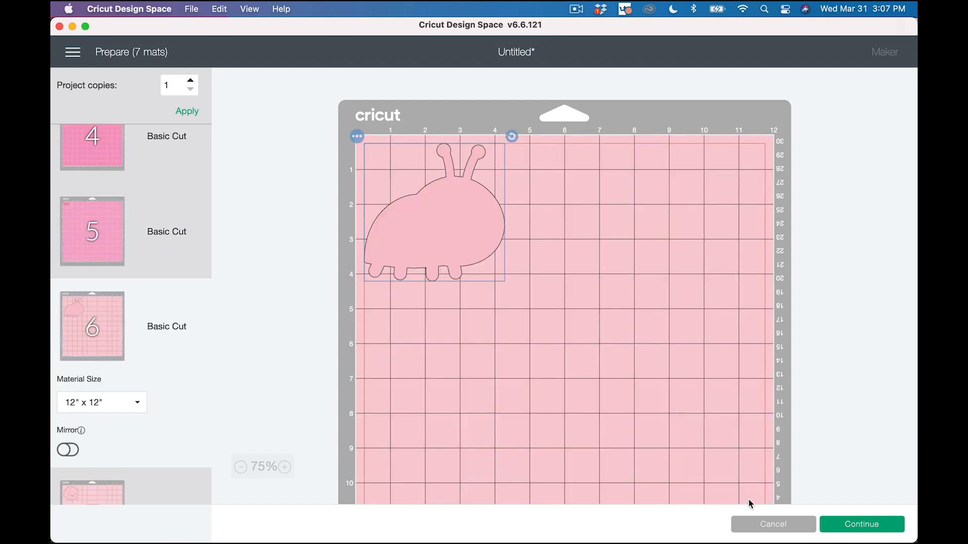
pyautogui.click(755, 529)
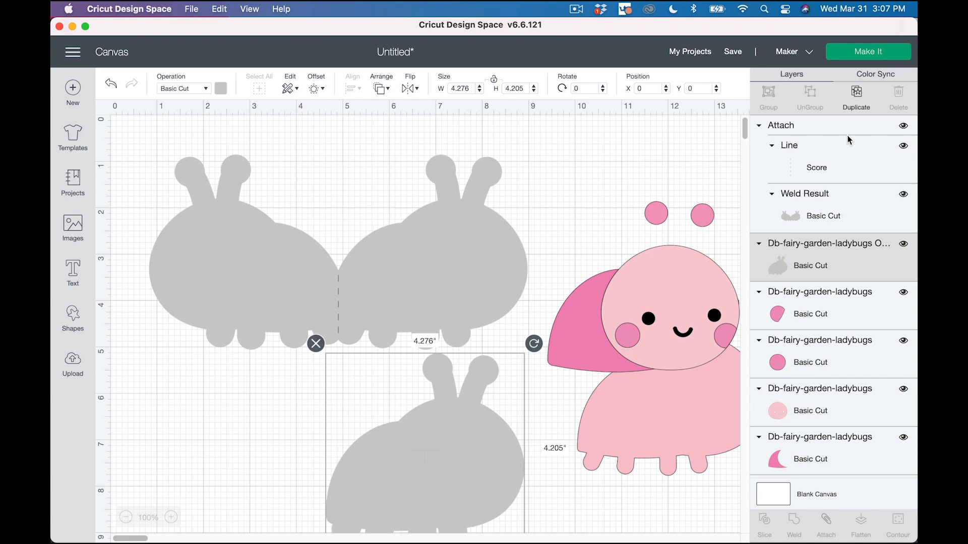
# Sync the crescent wing, spot and remaining circle to the medium pink of the two circles, and the face to the body's light pink.
pyautogui.click(872, 78)
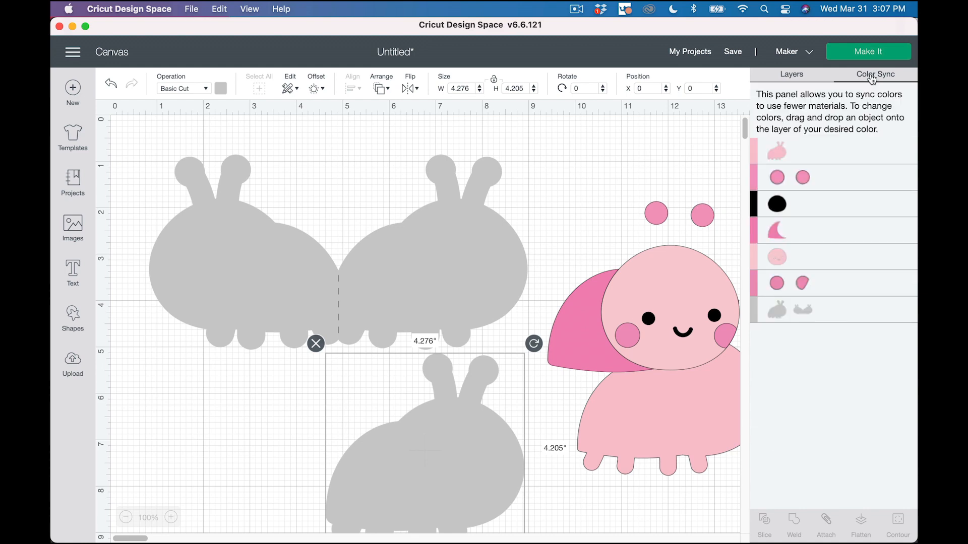
pyautogui.moveTo(780, 285); pyautogui.dragTo(783, 231)
pyautogui.moveTo(779, 266); pyautogui.dragTo(797, 176)
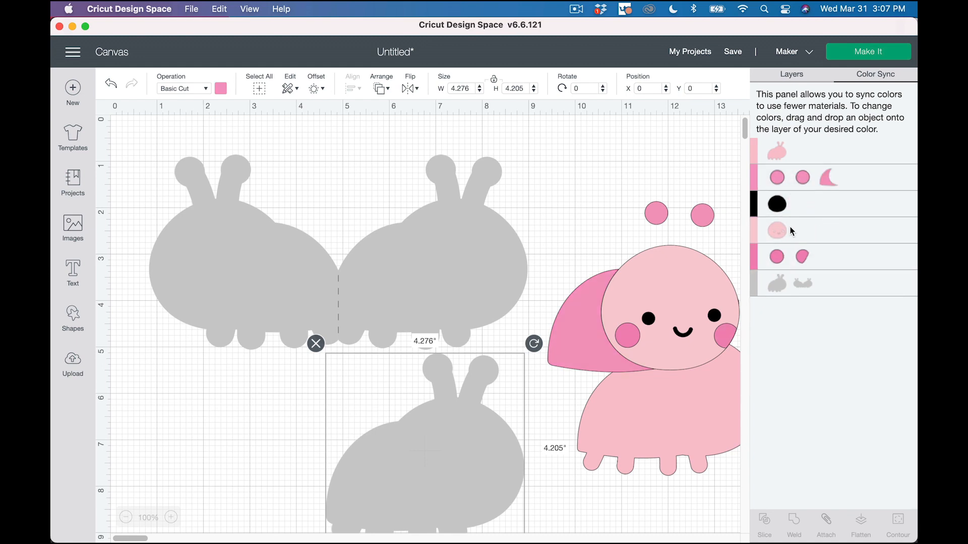
pyautogui.moveTo(802, 257); pyautogui.dragTo(830, 178)
pyautogui.moveTo(779, 259); pyautogui.dragTo(837, 172)
pyautogui.moveTo(779, 226); pyautogui.dragTo(792, 148)
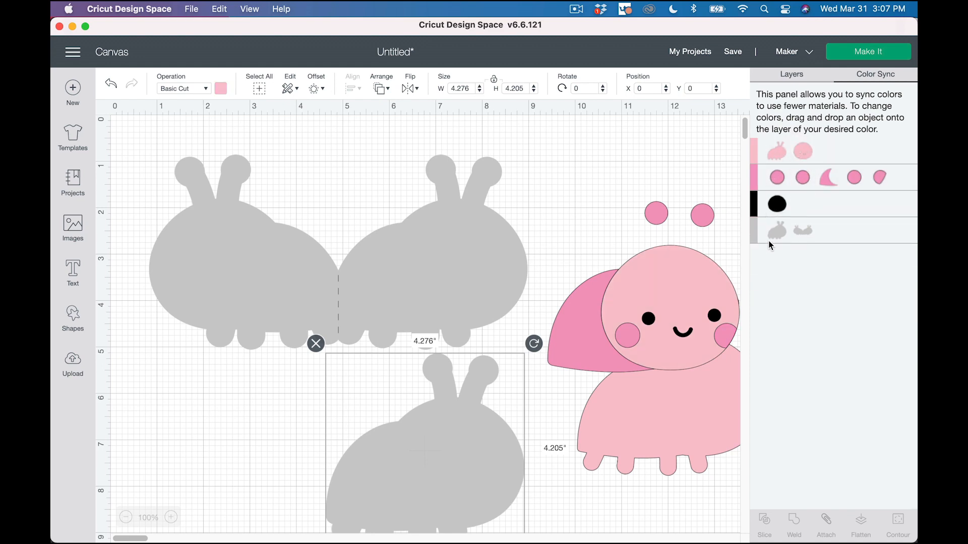
# Preview the cutting mats again, checking the pieces on each color and the score operation on the gray mat, and return to the canvas.
pyautogui.click(879, 51)
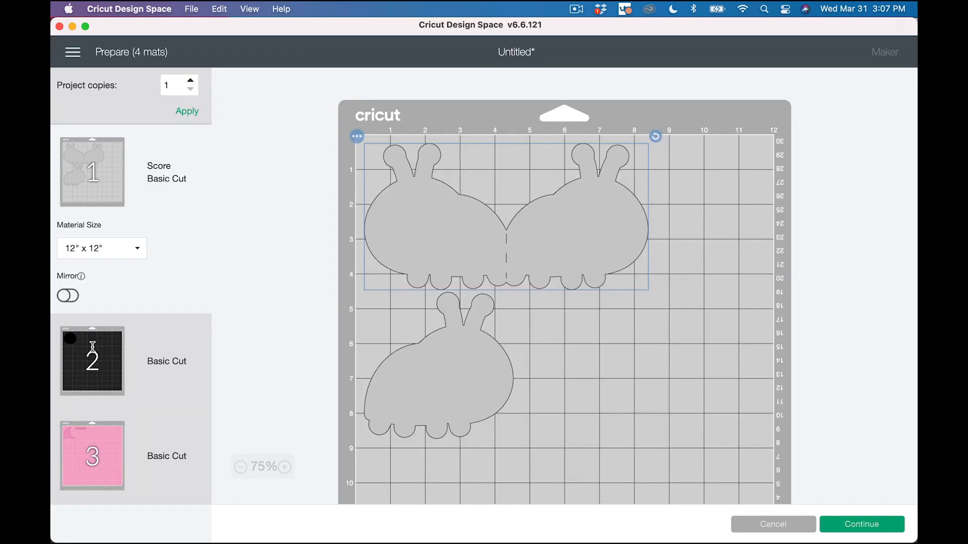
pyautogui.click(93, 348)
pyautogui.click(85, 455)
pyautogui.scroll(-3, 101, 406)
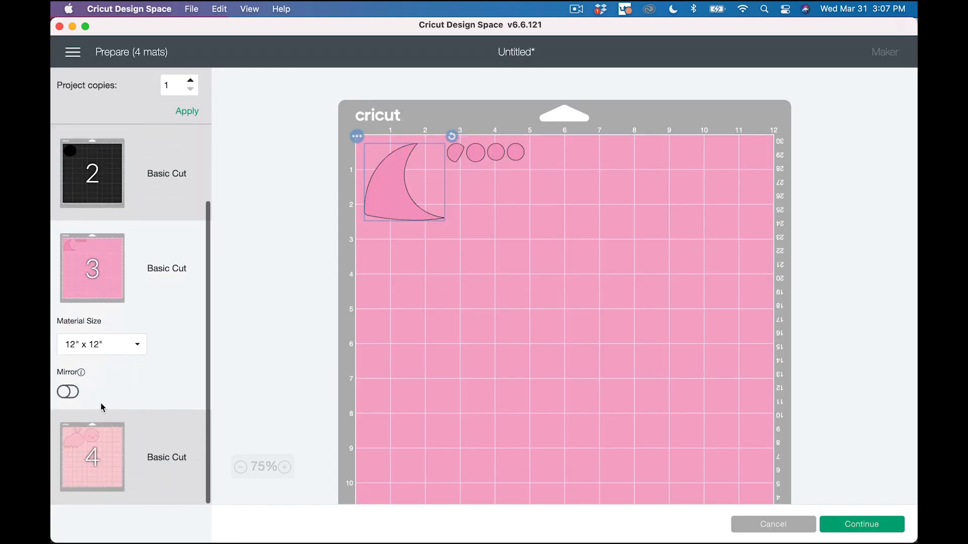
pyautogui.click(94, 463)
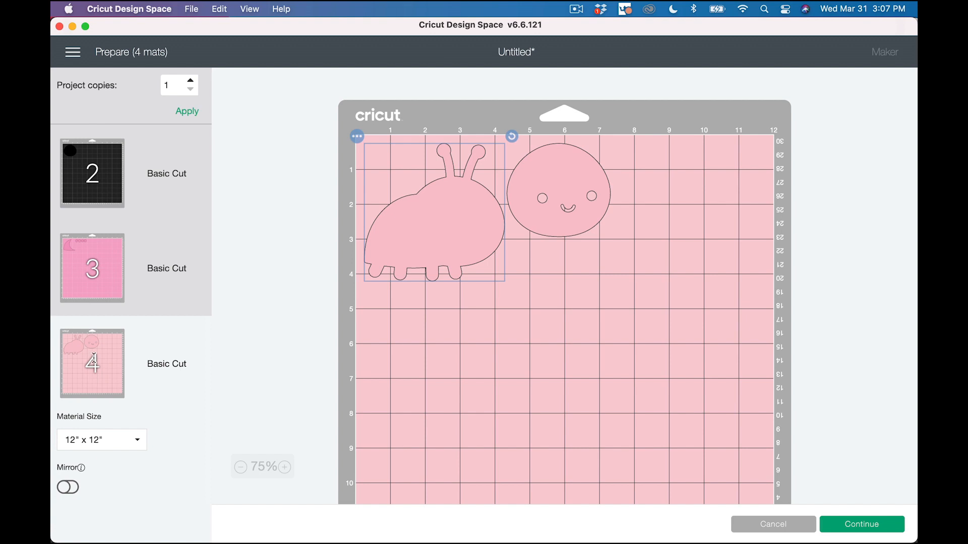
pyautogui.scroll(3, 102, 275)
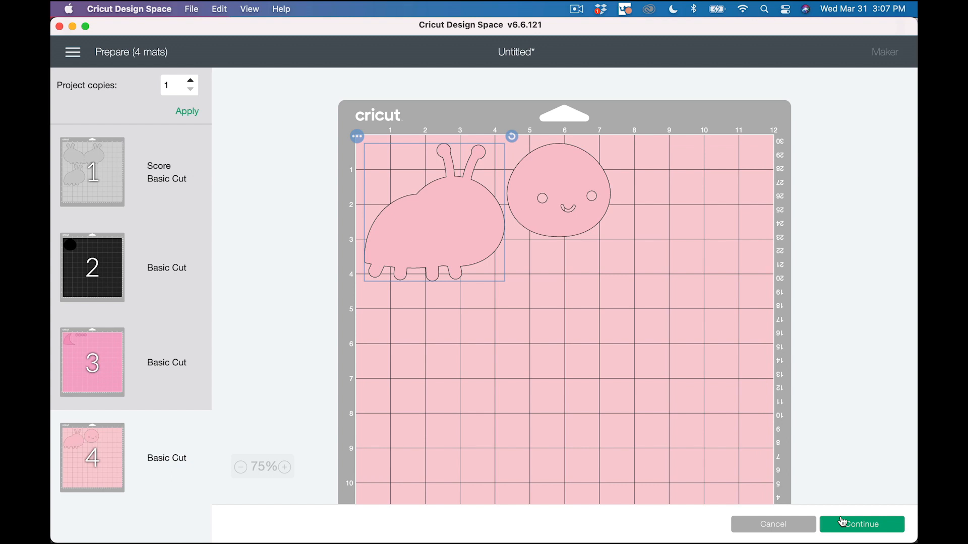
pyautogui.click(120, 171)
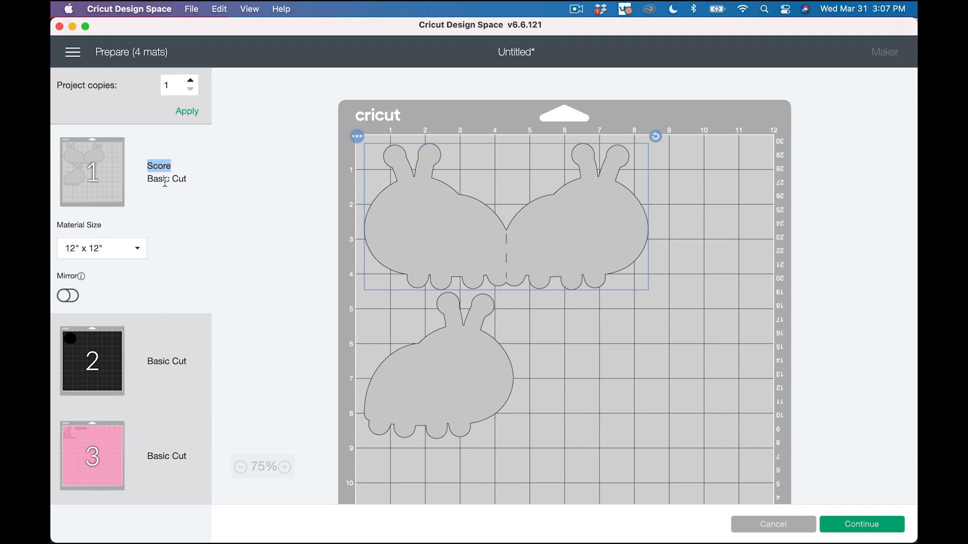
pyautogui.scroll(-3, 155, 366)
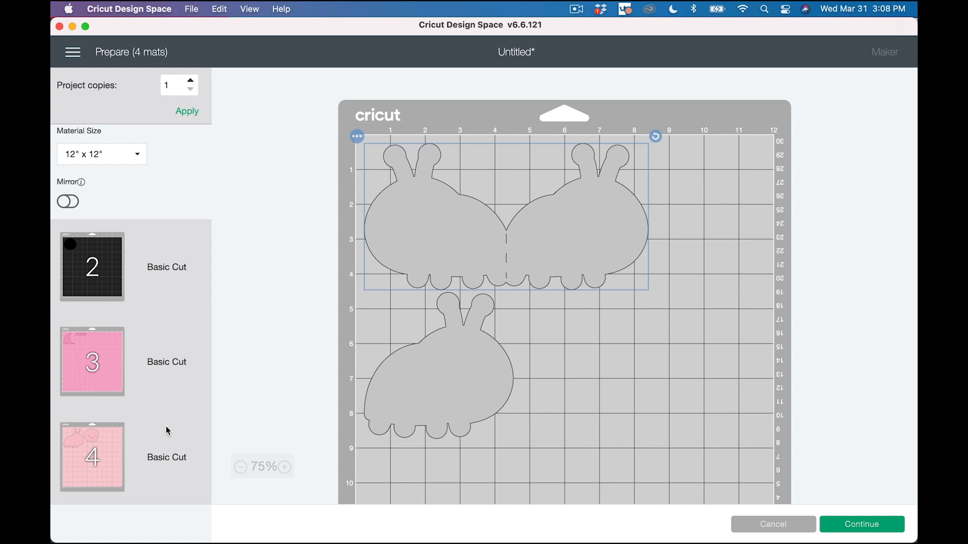
pyautogui.click(764, 524)
# Switch to Silhouette Studio.
pyautogui.moveTo(549, 540)
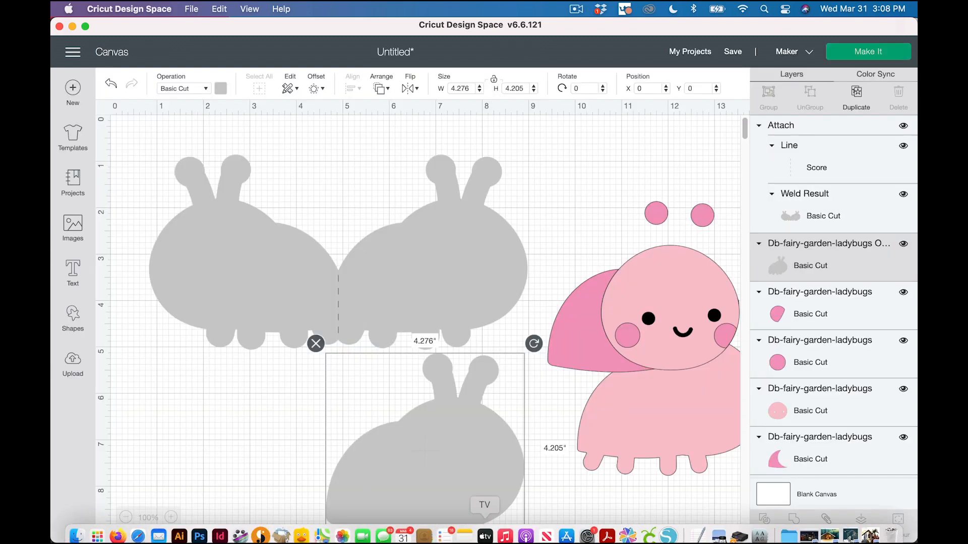
pyautogui.click(668, 527)
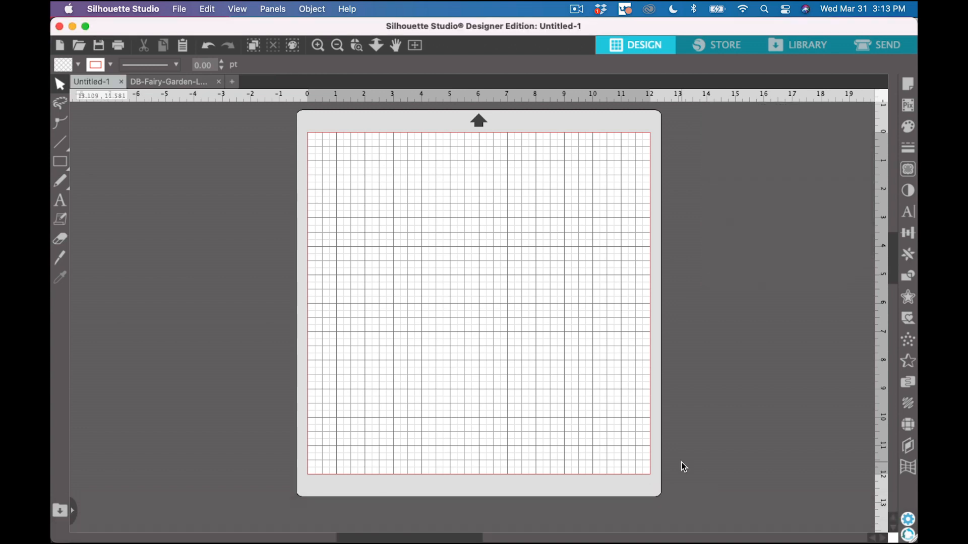
# Open the DB-Fairy-Garden-Ladybugs.svg file from the DB-Fairy-Garden-Ladybugs folder.
pyautogui.click(181, 8)
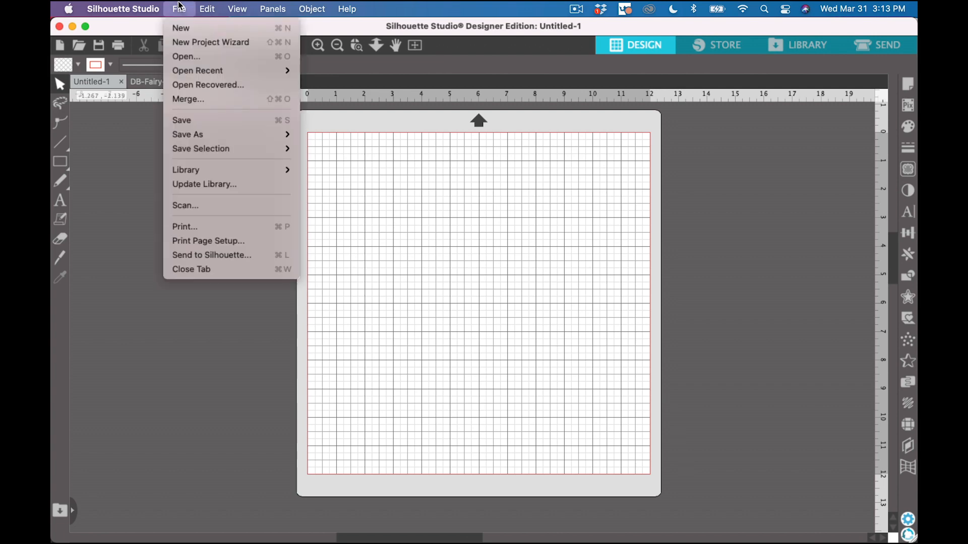
pyautogui.click(193, 58)
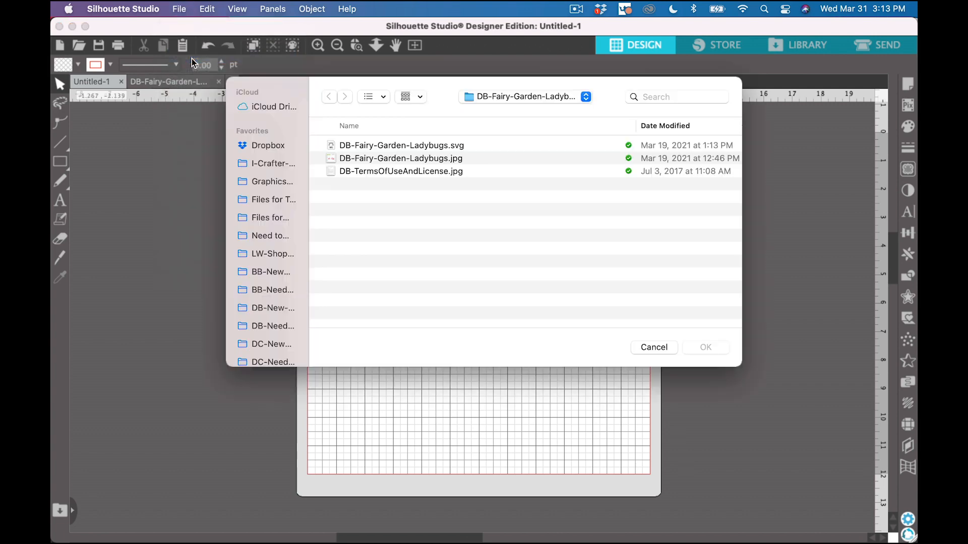
pyautogui.click(499, 101)
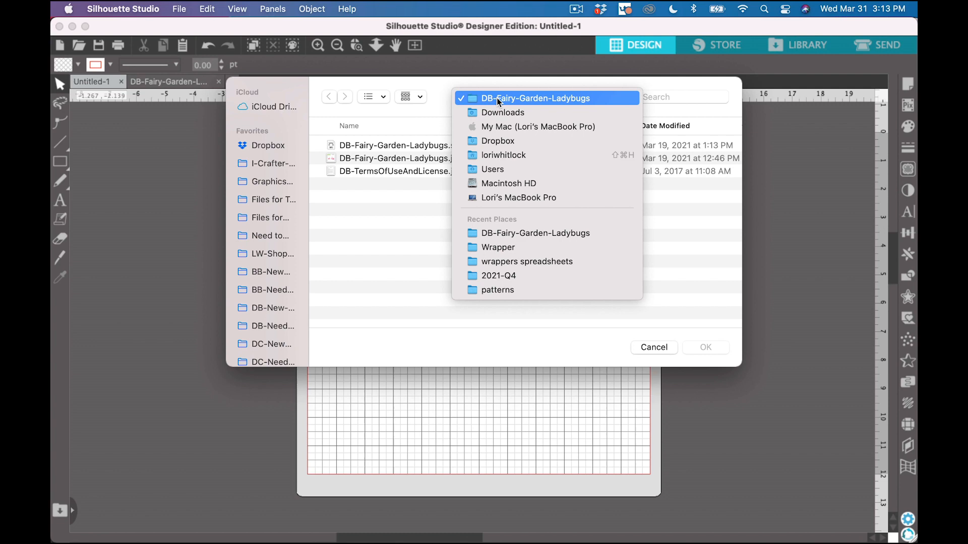
pyautogui.click(480, 103)
pyautogui.click(379, 148)
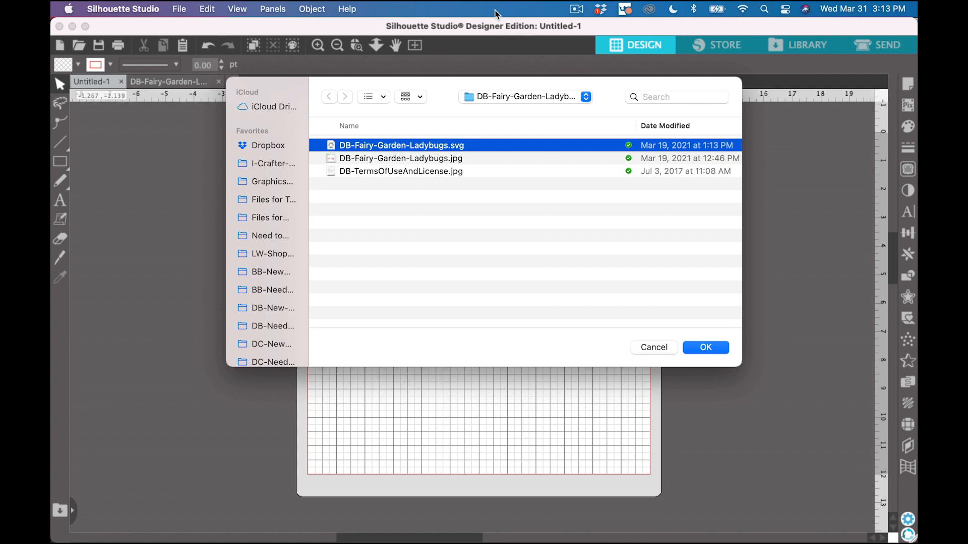
pyautogui.click(705, 347)
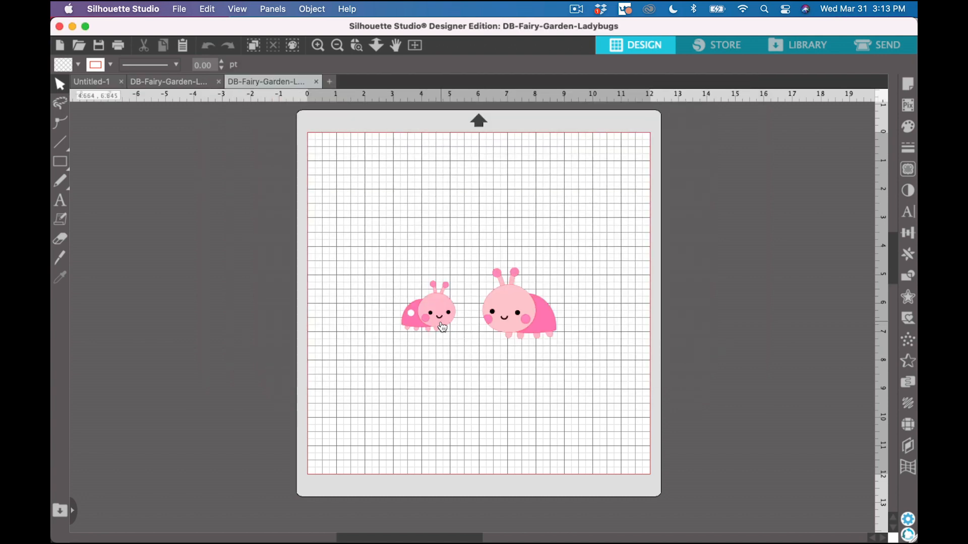
# Delete all pieces of the smaller ladybug from the page.
pyautogui.click(357, 45)
pyautogui.moveTo(353, 225); pyautogui.dragTo(605, 391)
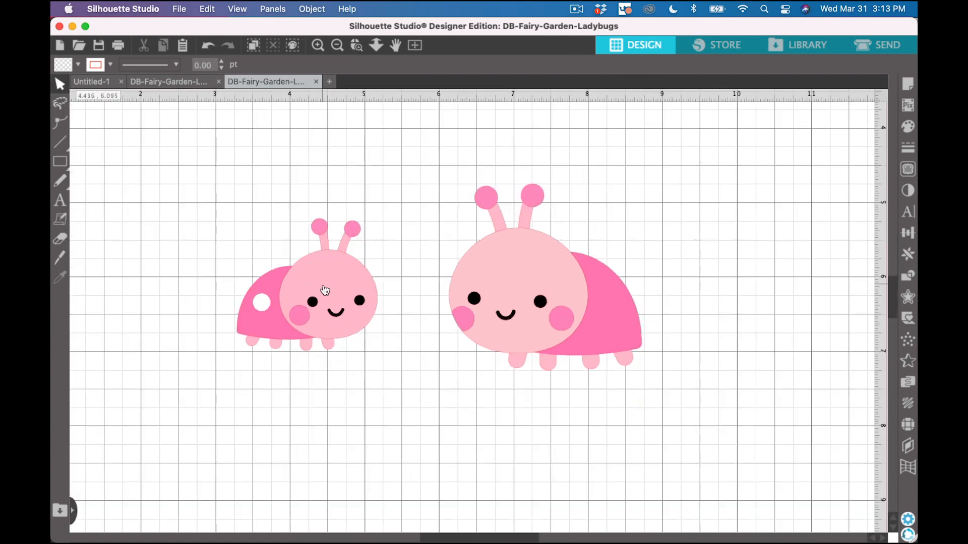
pyautogui.moveTo(188, 192); pyautogui.dragTo(375, 359)
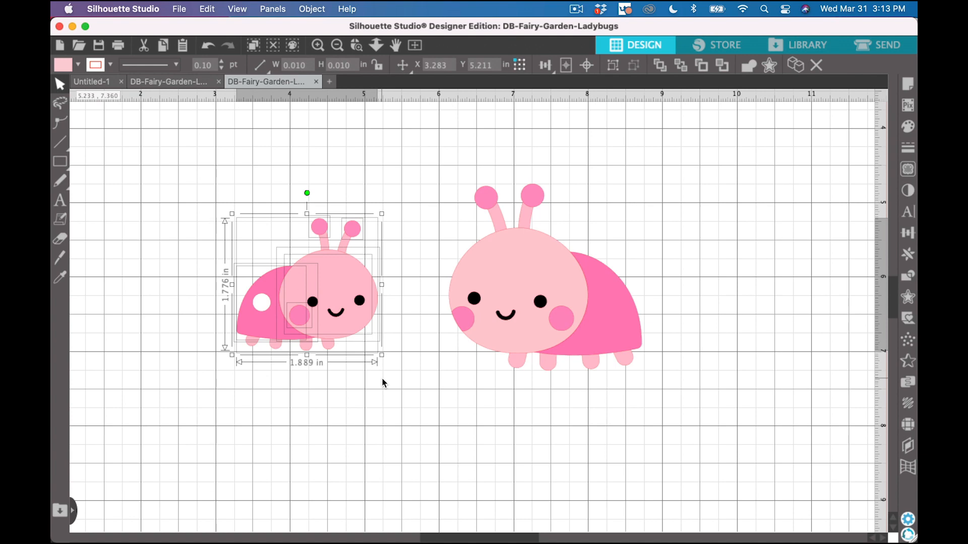
pyautogui.press('Delete')
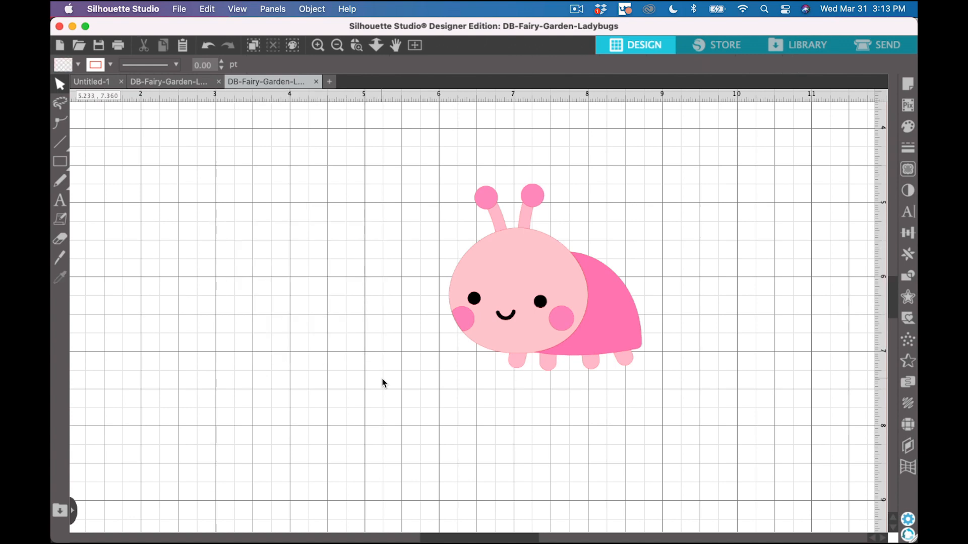
# Mirror the large ladybug to its right, delete the original, and move the mirrored copy near the middle of the mat.
pyautogui.moveTo(407, 198); pyautogui.dragTo(683, 429)
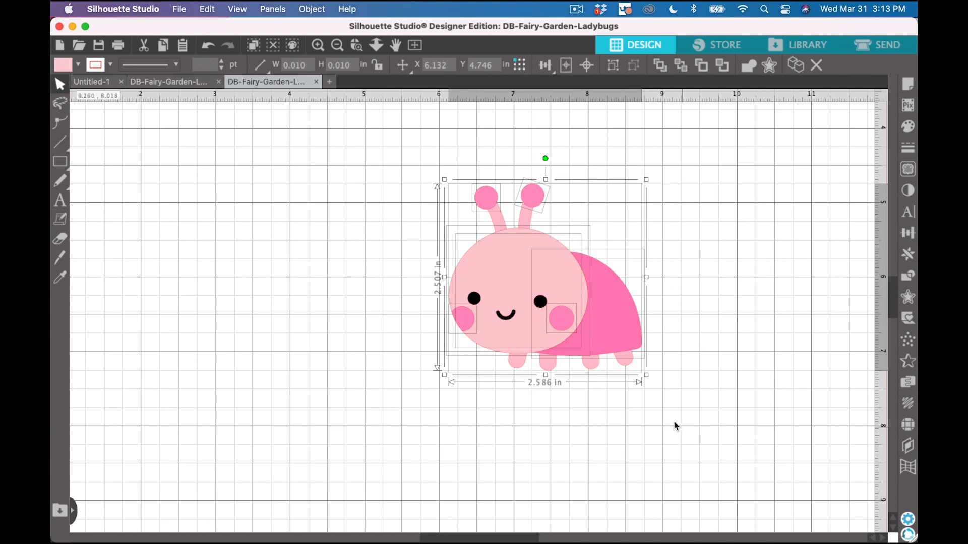
pyautogui.click(908, 255)
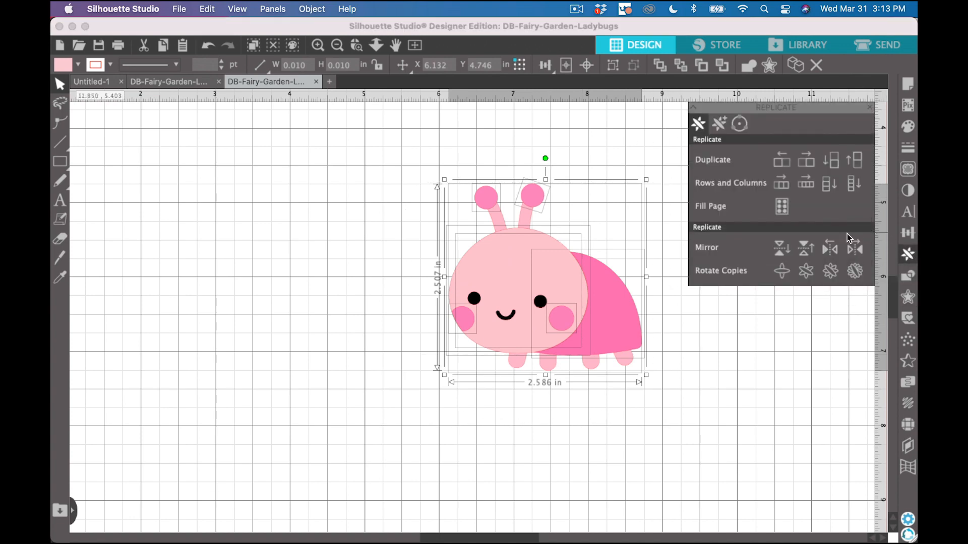
pyautogui.click(855, 250)
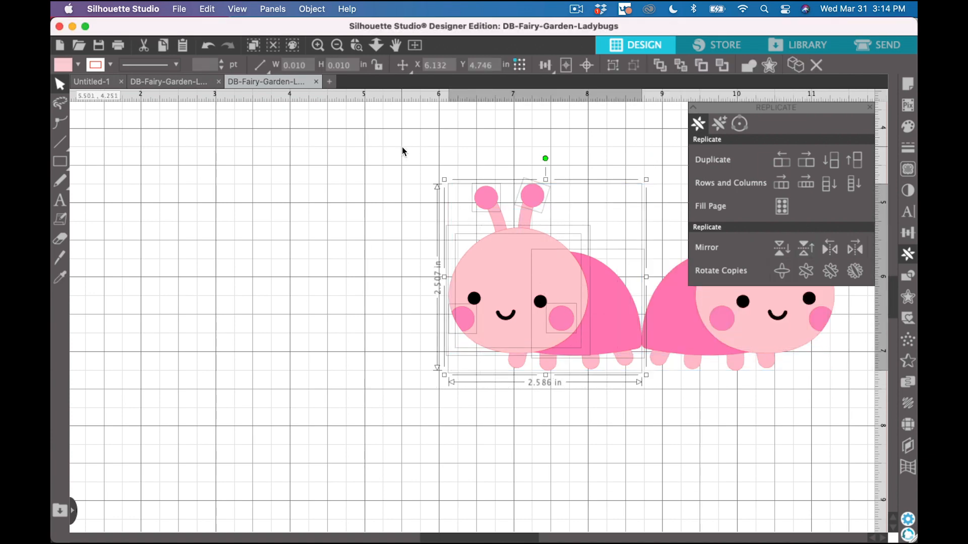
pyautogui.press('Delete')
pyautogui.moveTo(484, 121); pyautogui.dragTo(852, 401)
pyautogui.moveTo(793, 321); pyautogui.dragTo(458, 335)
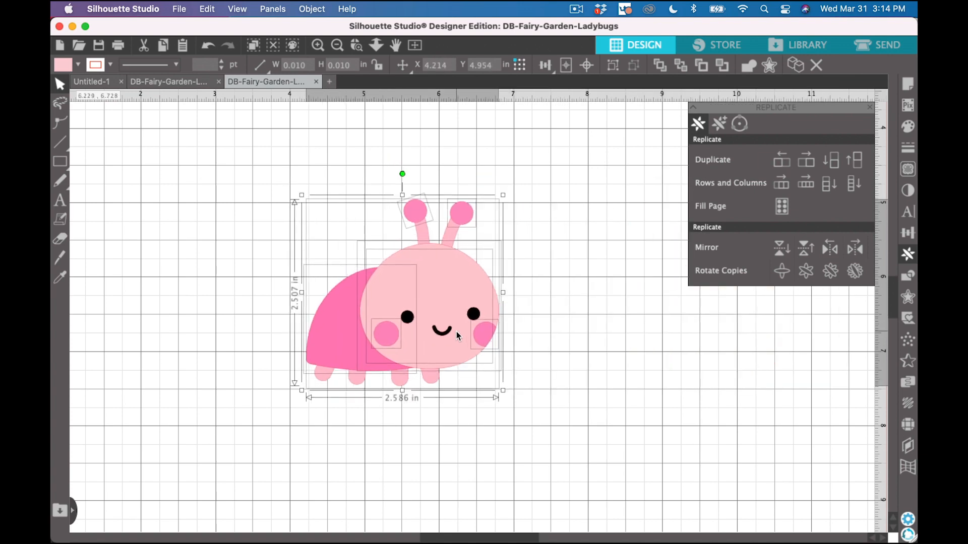
# Group all the ladybug's pieces and, with the aspect ratio locked, set the group's height to 4 in.
pyautogui.click(552, 361)
pyautogui.moveTo(291, 187); pyautogui.dragTo(467, 391)
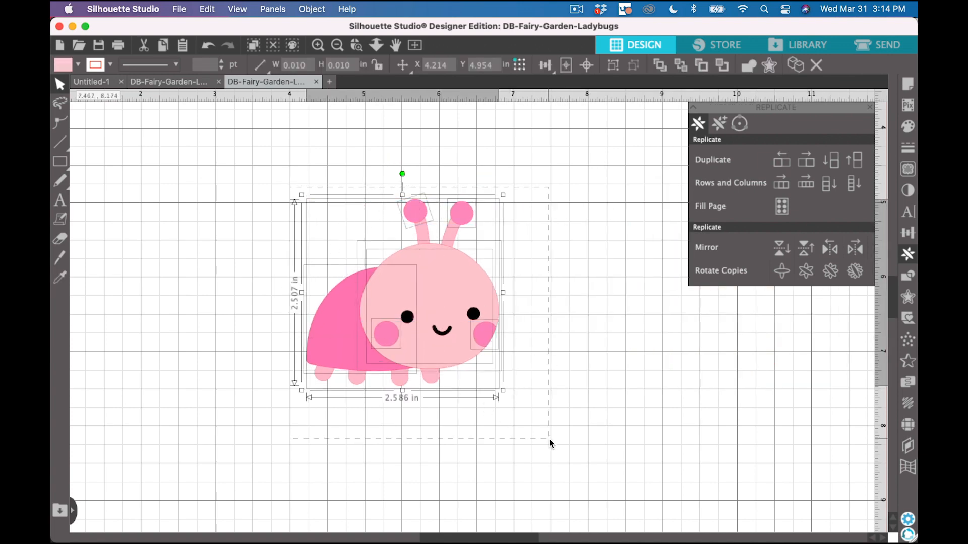
pyautogui.click(613, 67)
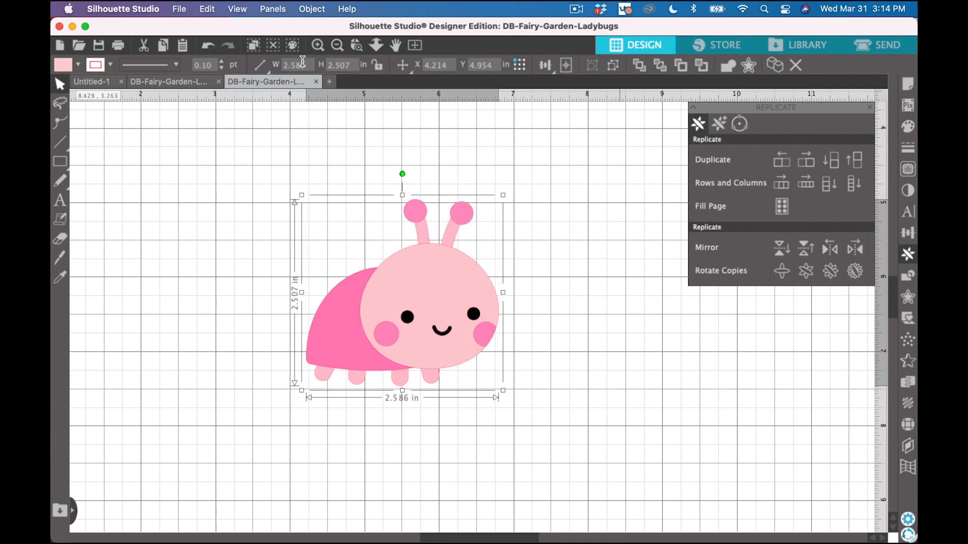
pyautogui.click(376, 65)
pyautogui.moveTo(351, 65); pyautogui.dragTo(295, 60)
pyautogui.write('4')
pyautogui.press('Return')
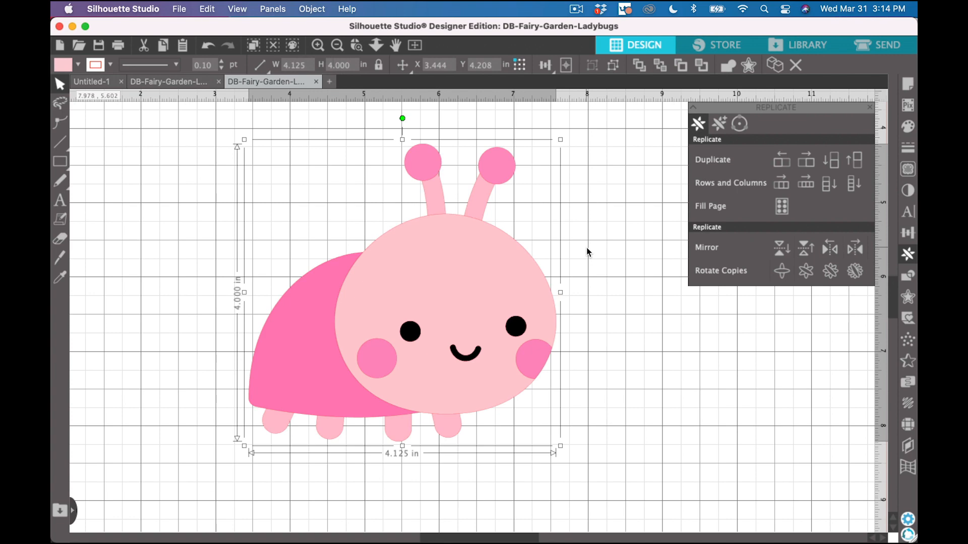
# Ungroup the ladybug and separate its light pink base silhouette from the wing, face and antenna circles.
pyautogui.click(337, 45)
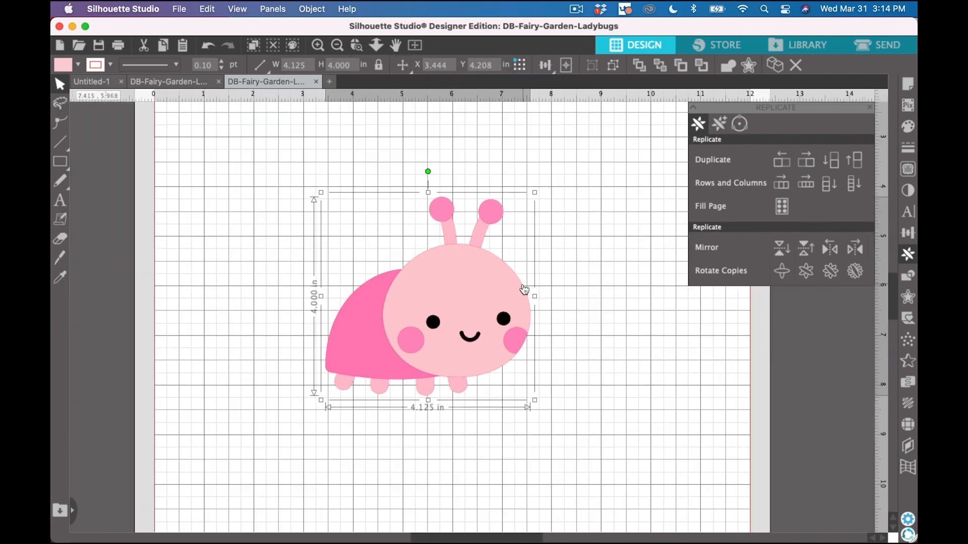
pyautogui.click(616, 66)
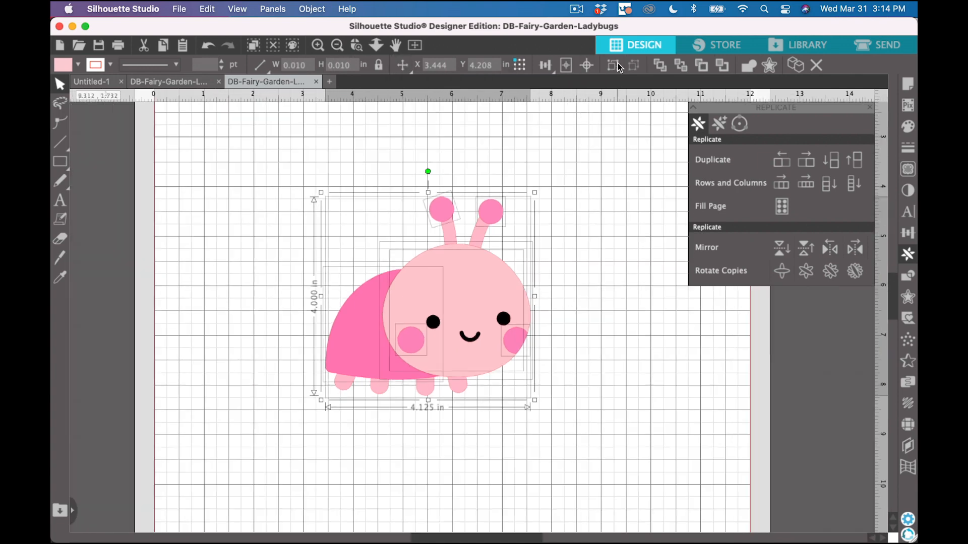
pyautogui.click(562, 387)
pyautogui.moveTo(459, 393); pyautogui.dragTo(302, 290)
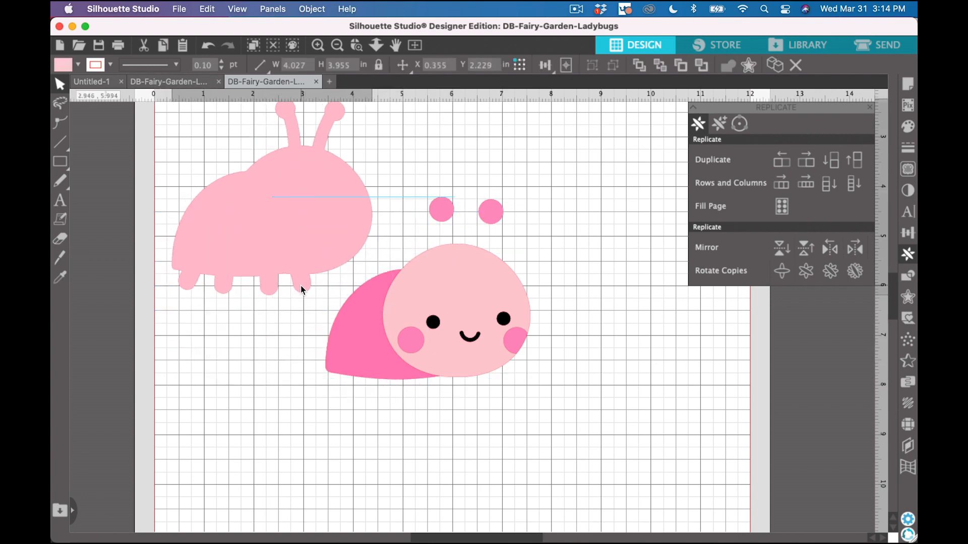
pyautogui.moveTo(385, 187); pyautogui.dragTo(578, 411)
pyautogui.moveTo(368, 344); pyautogui.dragTo(578, 475)
pyautogui.moveTo(314, 231); pyautogui.dragTo(499, 256)
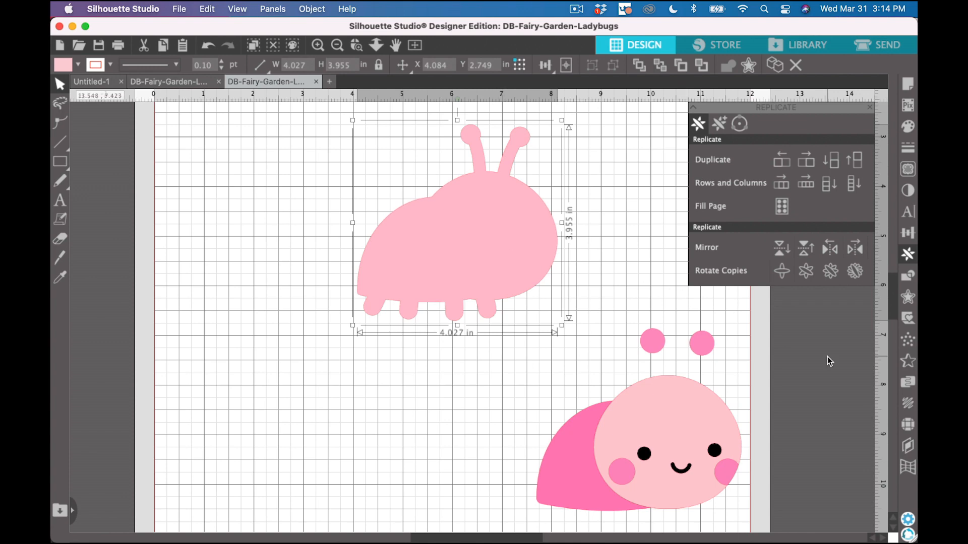
# Create a 0.125 in offset with rounded corners around the pink base silhouette, and move the pink base down off the offset.
pyautogui.click(908, 297)
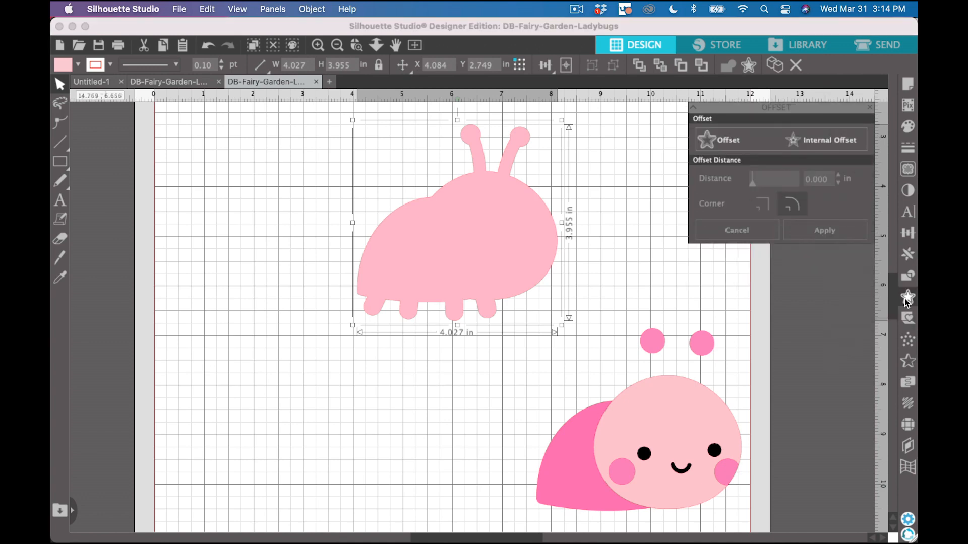
pyautogui.click(710, 139)
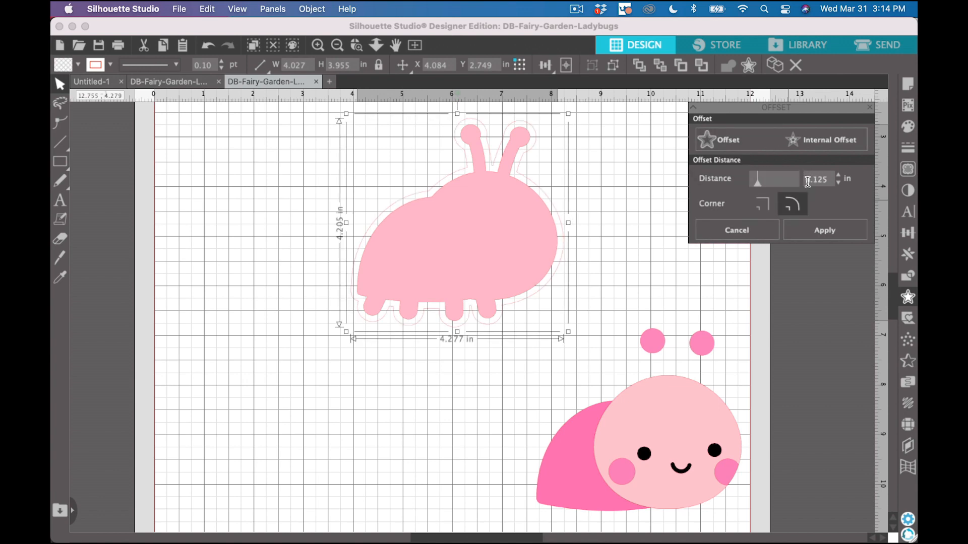
pyautogui.click(833, 233)
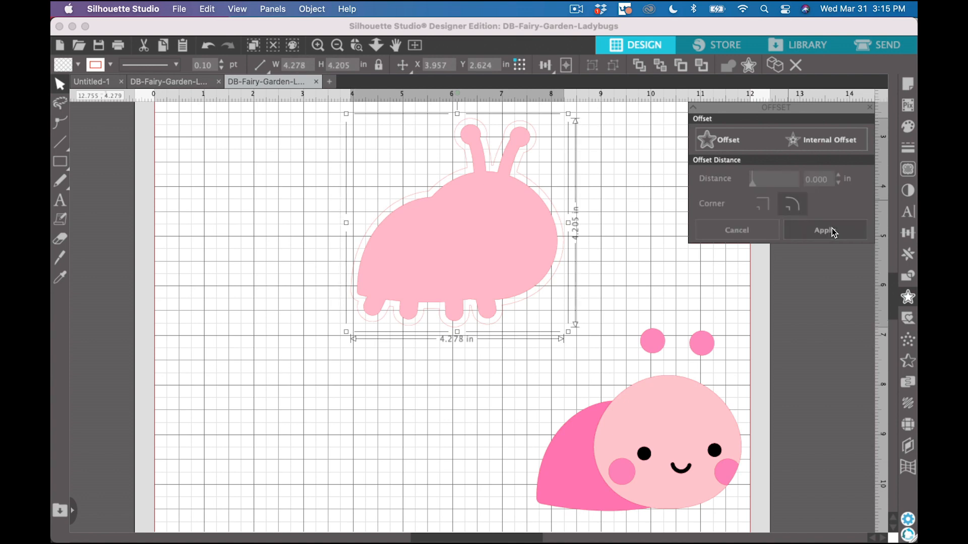
pyautogui.moveTo(493, 214); pyautogui.dragTo(494, 431)
# Fill the offset outline with light gray and move it slightly to the right on the mat.
pyautogui.click(479, 282)
pyautogui.click(547, 285)
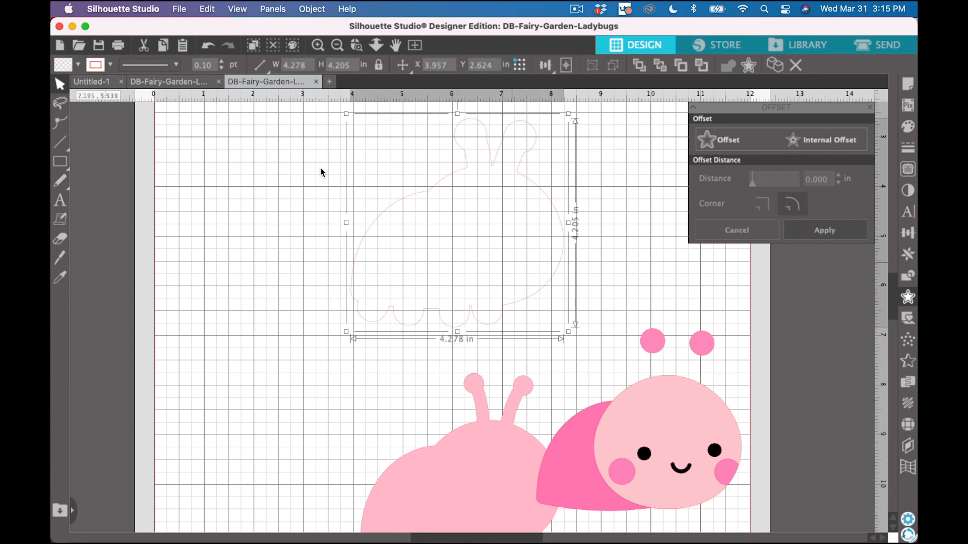
pyautogui.click(78, 66)
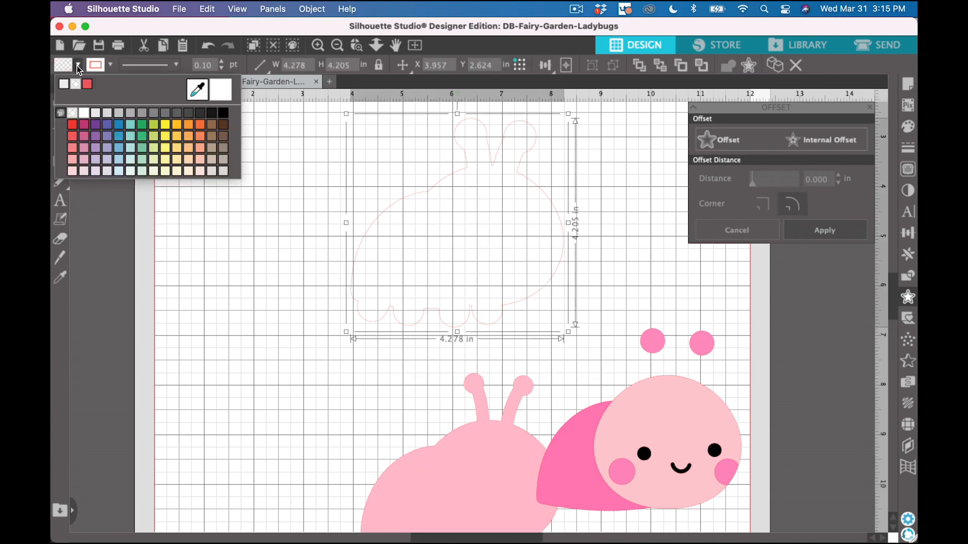
pyautogui.click(98, 111)
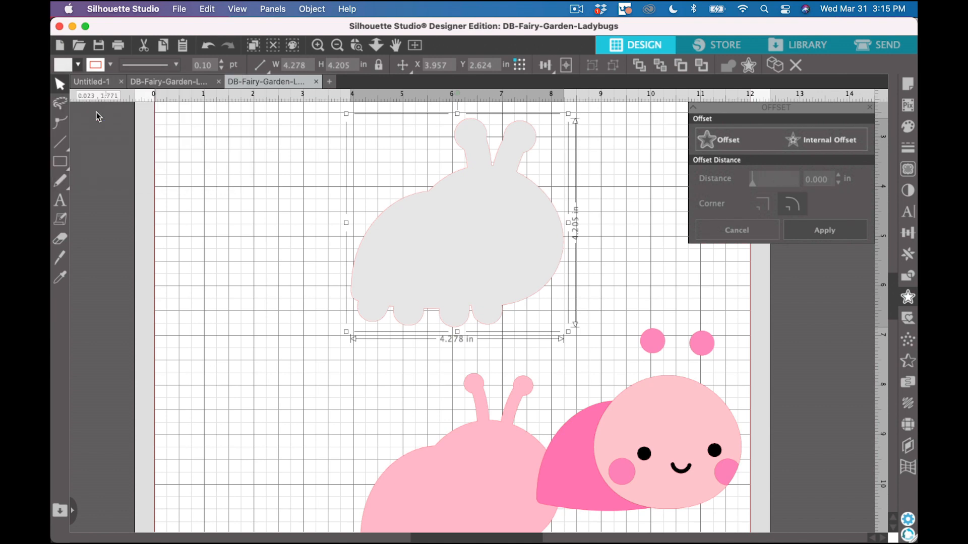
pyautogui.click(79, 67)
pyautogui.click(108, 113)
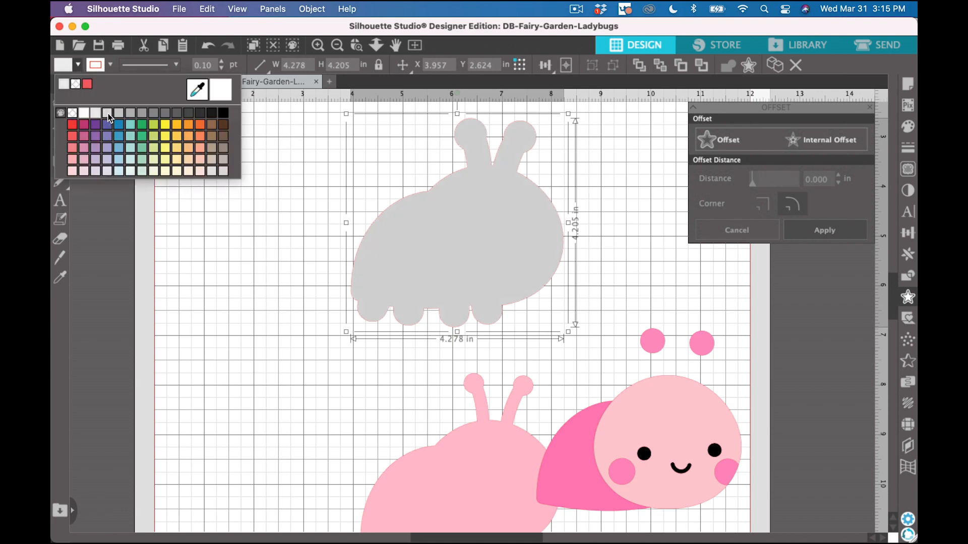
pyautogui.click(290, 308)
pyautogui.moveTo(452, 262); pyautogui.dragTo(496, 264)
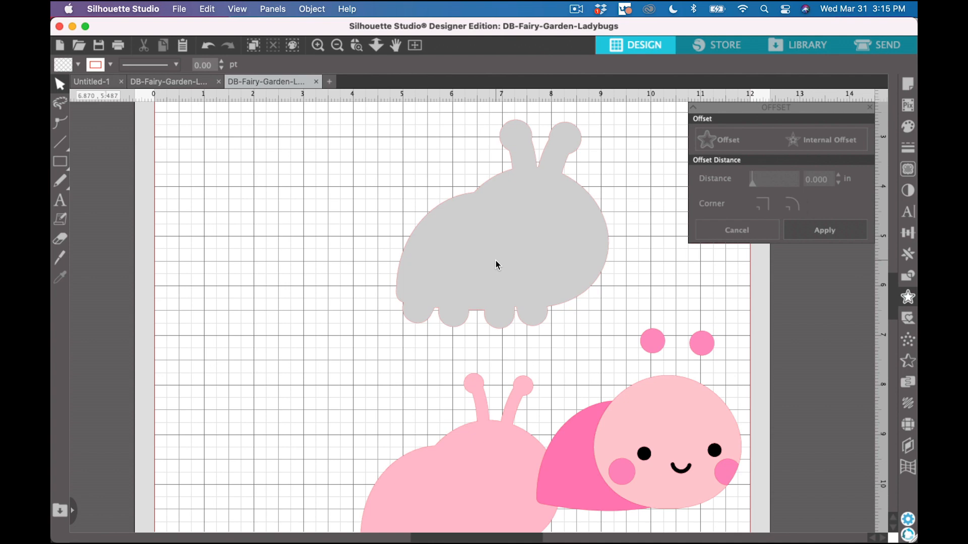
# Duplicate the gray offset shape and place the copy behind the pink base as an even border.
pyautogui.click(496, 261)
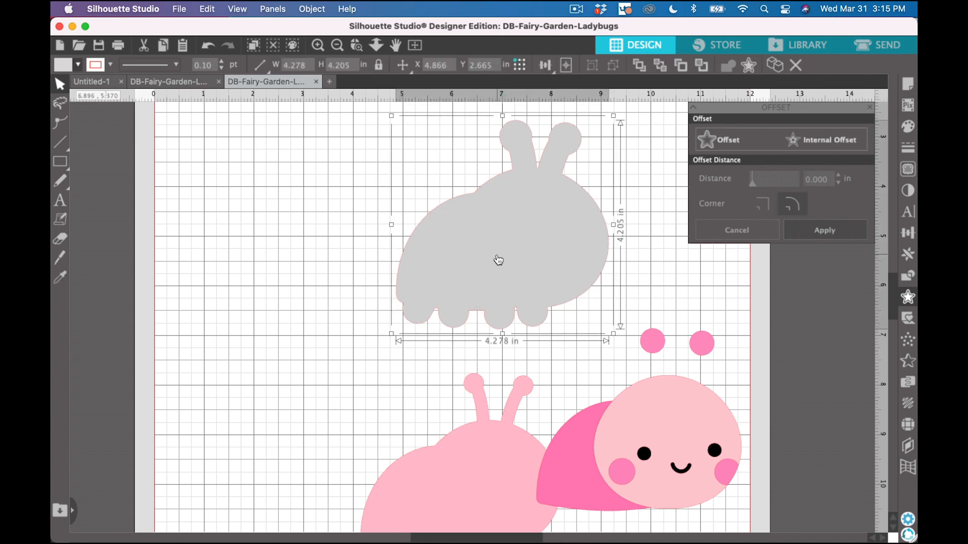
pyautogui.press('super+d')
pyautogui.moveTo(572, 221); pyautogui.dragTo(504, 422)
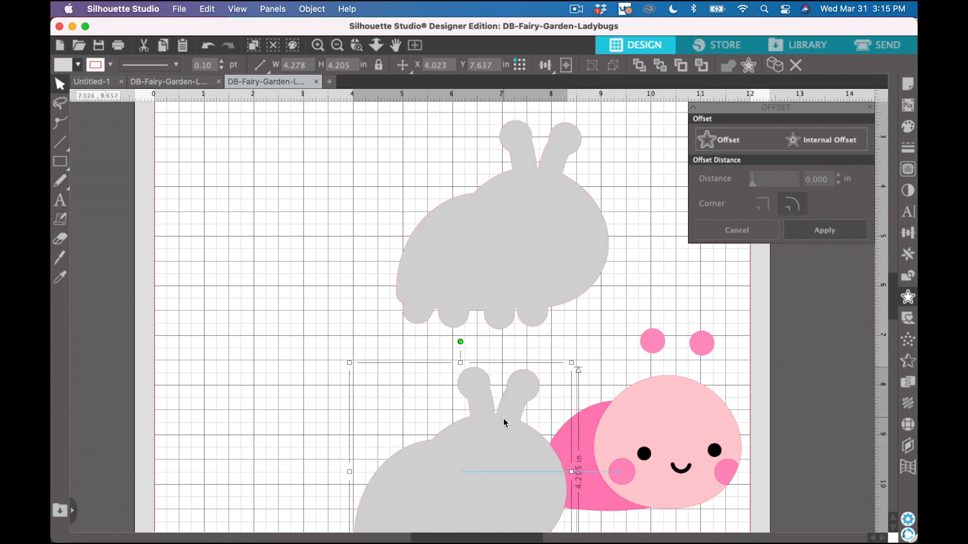
pyautogui.click(660, 65)
pyautogui.scroll(-3, 441, 347)
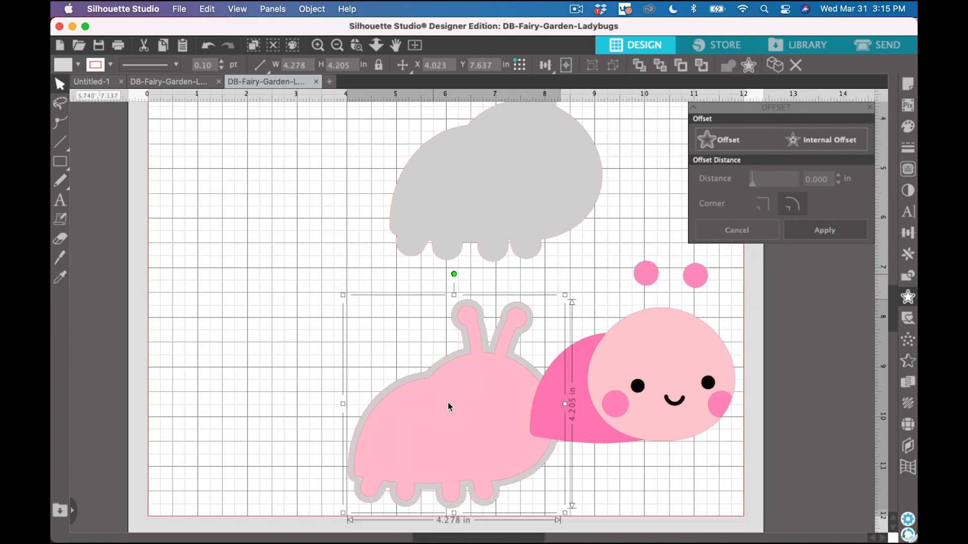
pyautogui.click(534, 289)
pyautogui.click(525, 309)
# Mirror the upper gray offset shape to its left to form the second half of the card base.
pyautogui.click(514, 194)
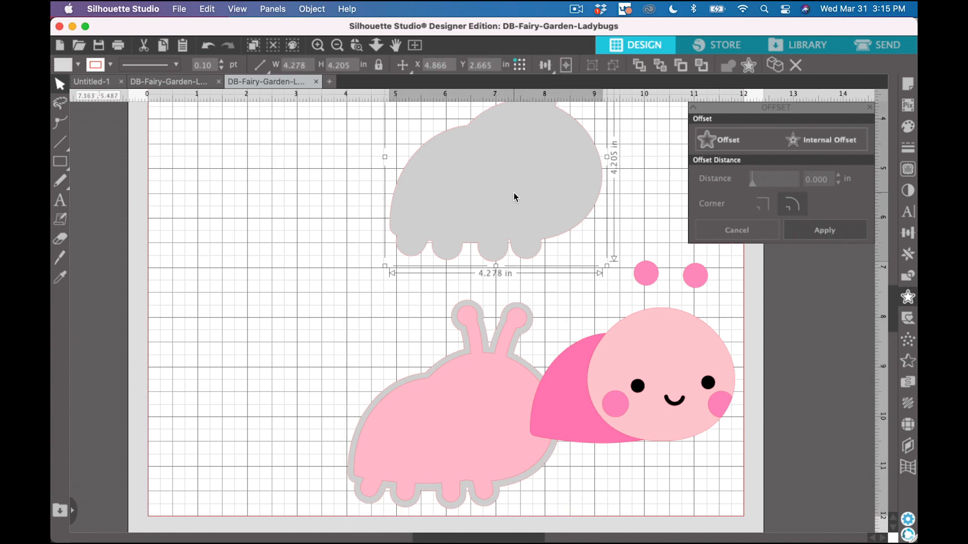
pyautogui.scroll(4, 513, 194)
pyautogui.hscroll(3, 513, 193)
pyautogui.scroll(1, 513, 192)
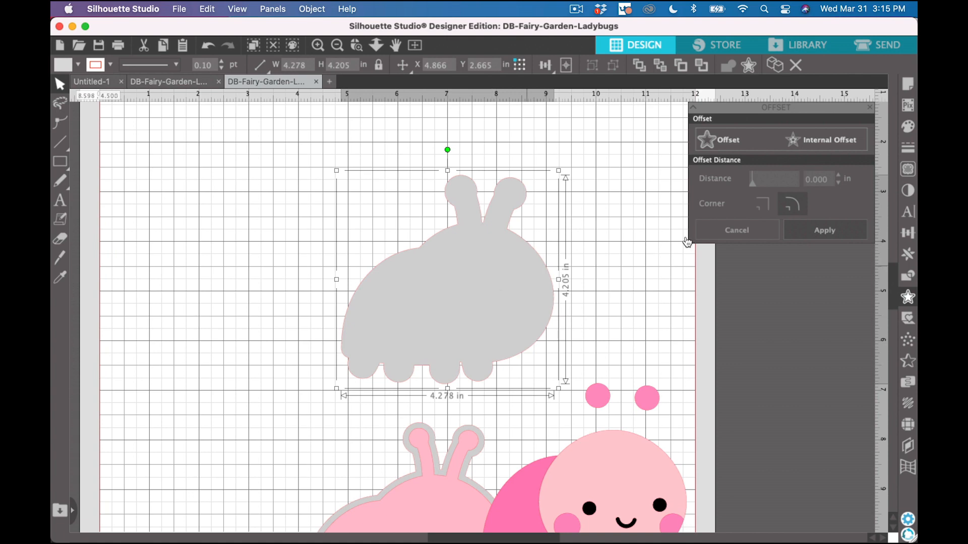
pyautogui.click(912, 256)
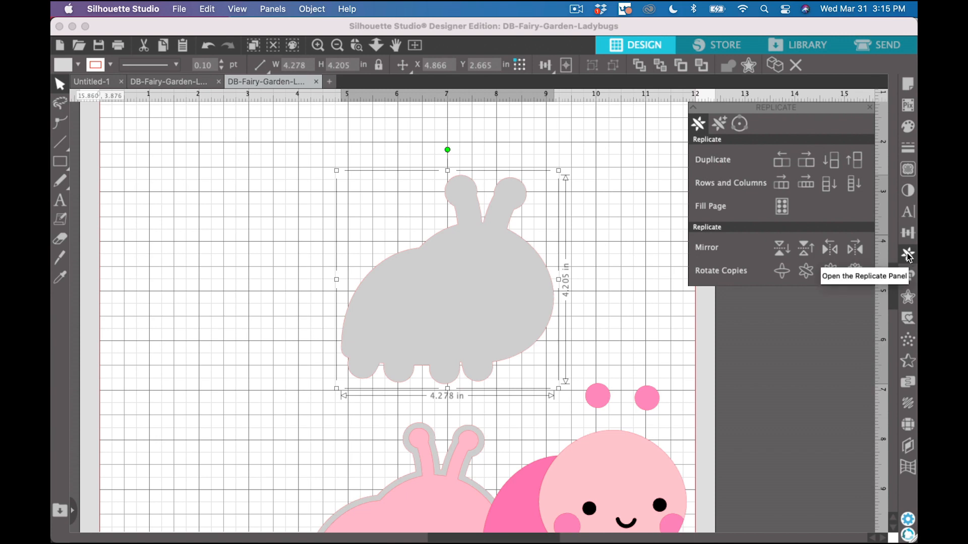
pyautogui.click(831, 247)
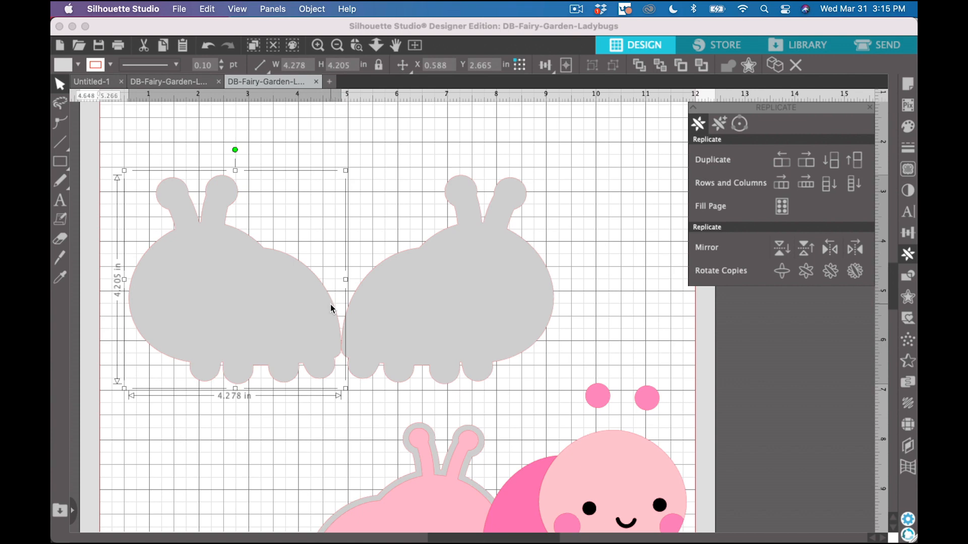
# Nudge the mirrored gray shape right to X 0.913 in so its back edge overlaps the original's.
pyautogui.press('Right')
pyautogui.press('Right')
pyautogui.press('Right')
pyautogui.press('Right')
pyautogui.press('Right')
pyautogui.press('Right')
pyautogui.press('Right')
pyautogui.press('Right')
pyautogui.press('Right')
pyautogui.press('Right')
pyautogui.press('Right')
pyautogui.press('Right')
pyautogui.press('Right')
pyautogui.press('Right')
pyautogui.press('Right')
pyautogui.press('Right')
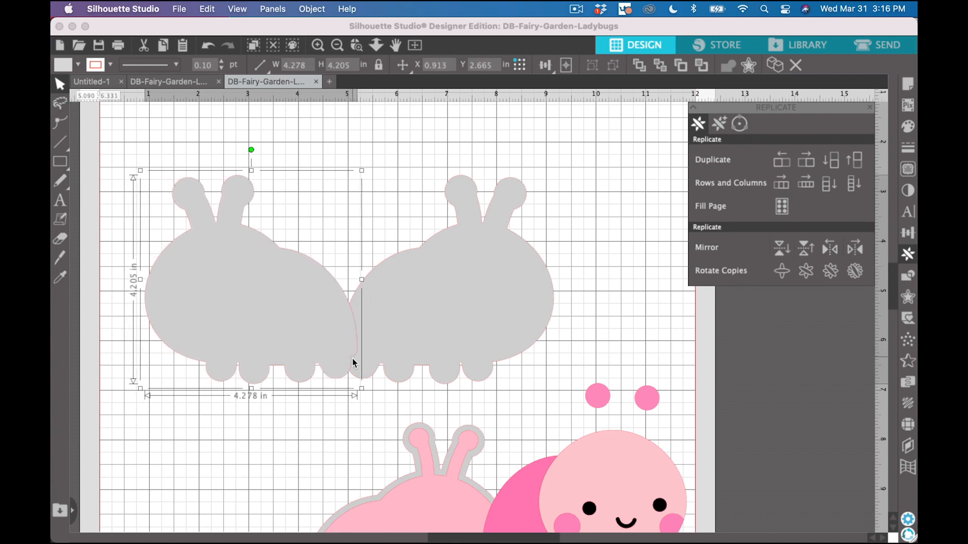
# Nudge the mirrored gray shape right to X 0.926 in and weld both gray halves into one card base.
pyautogui.press('Right')
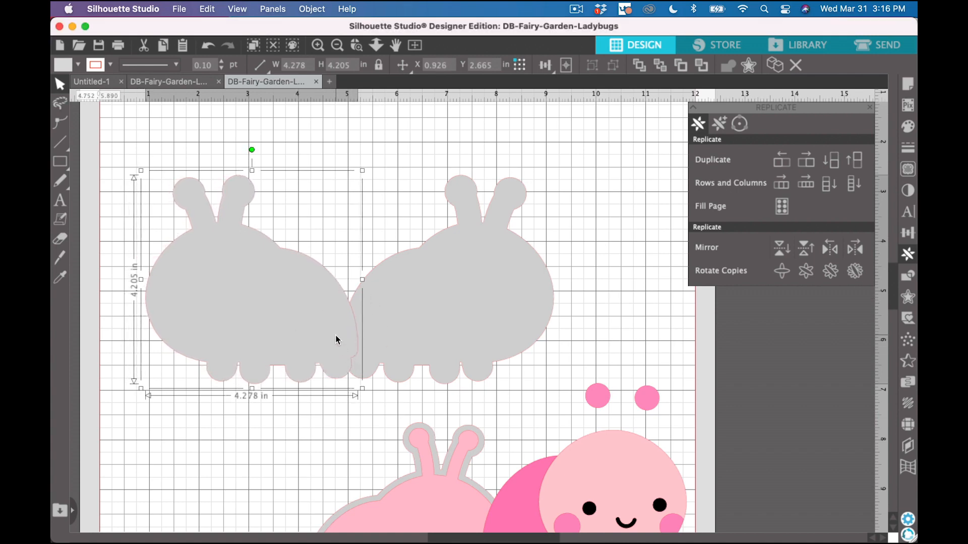
pyautogui.moveTo(321, 209); pyautogui.dragTo(383, 317)
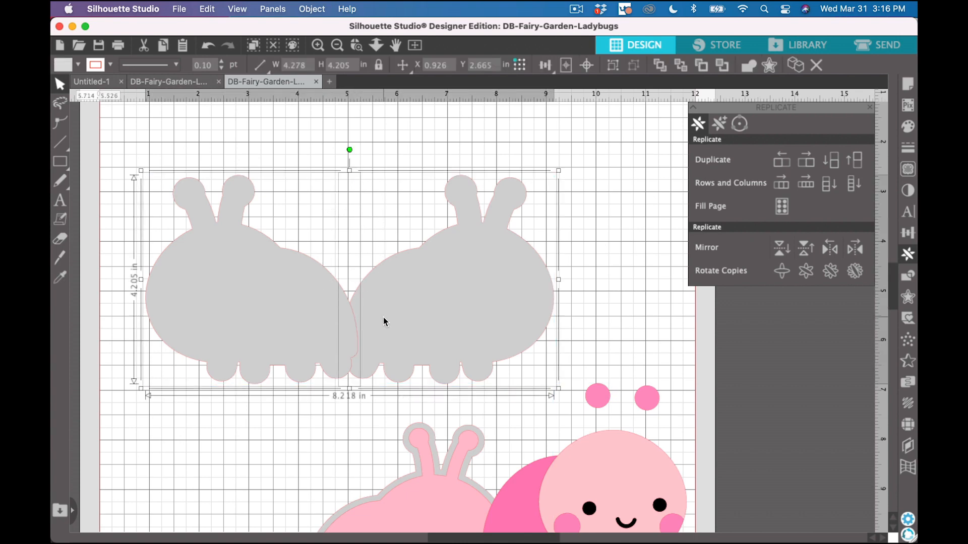
pyautogui.click(748, 66)
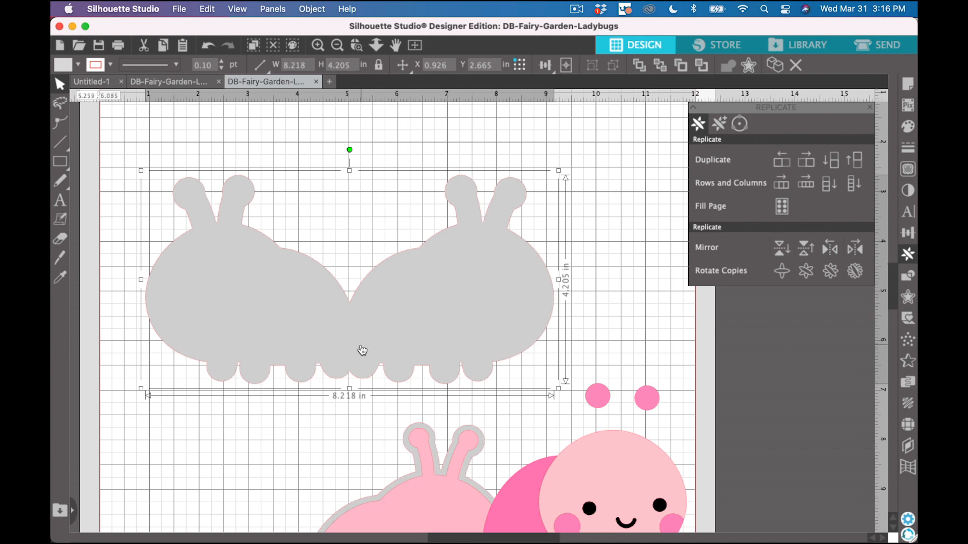
# Draw a vertical fold line about 1.18 in long at the join of the card base and center it between its edges.
pyautogui.click(58, 145)
pyautogui.click(60, 146)
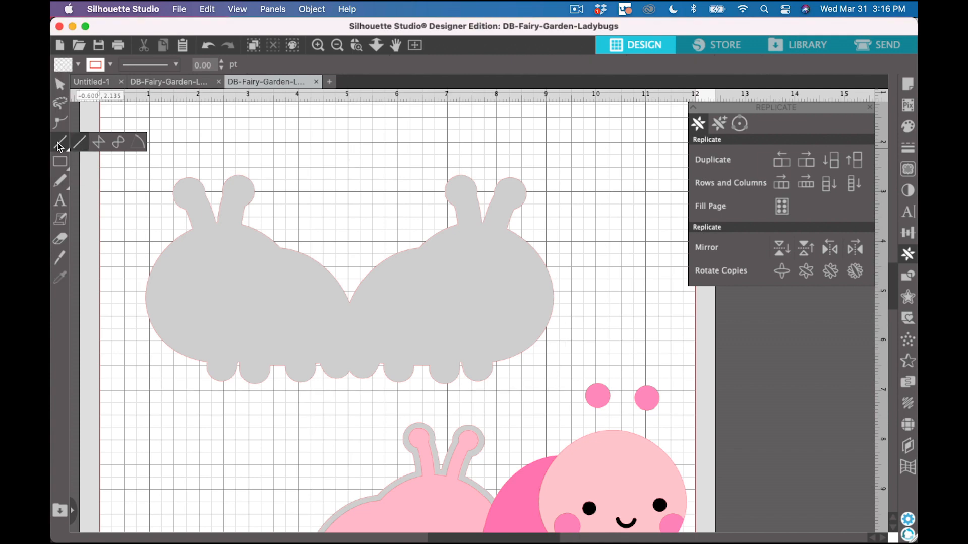
pyautogui.moveTo(349, 302); pyautogui.dragTo(349, 372)
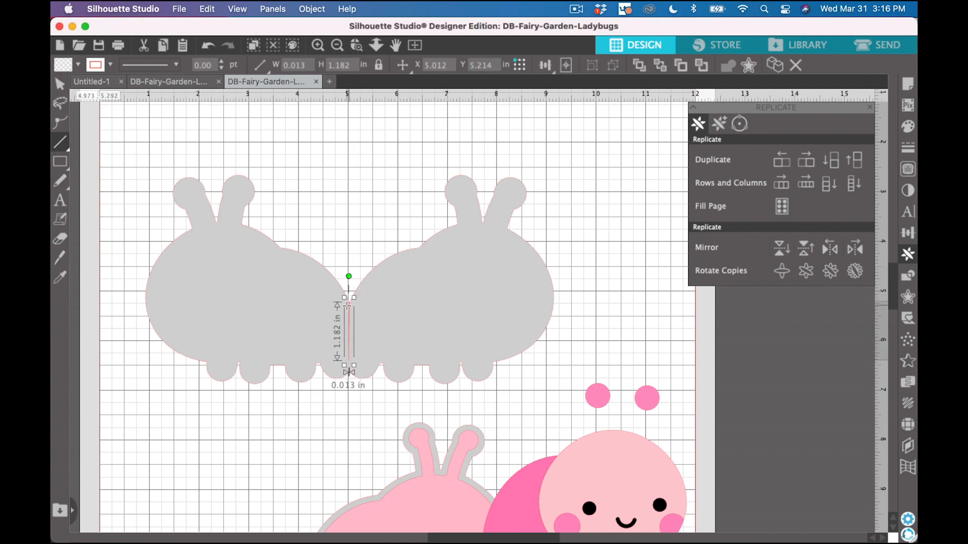
pyautogui.moveTo(349, 373); pyautogui.dragTo(349, 378)
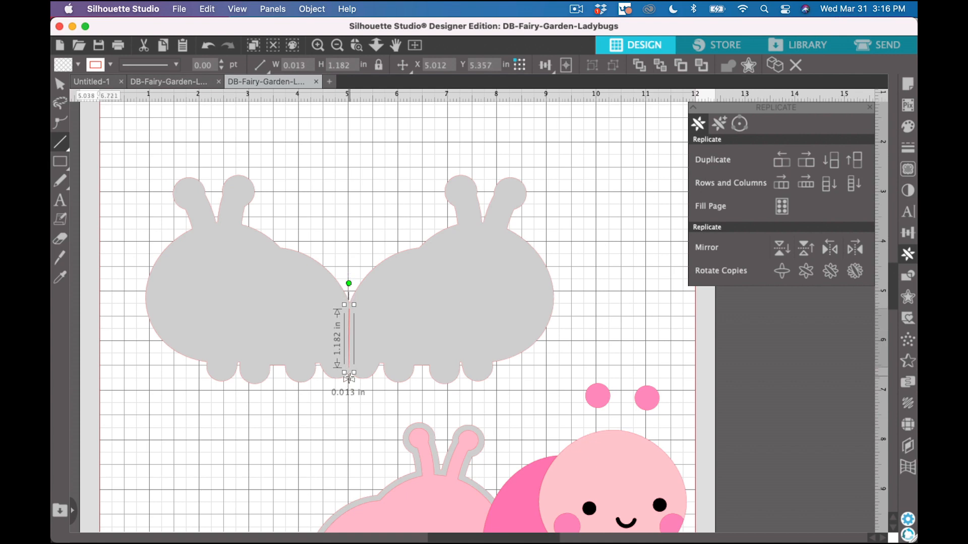
# Align the fold line horizontally with the center of the gray card base.
pyautogui.click(60, 84)
pyautogui.moveTo(308, 247); pyautogui.dragTo(383, 350)
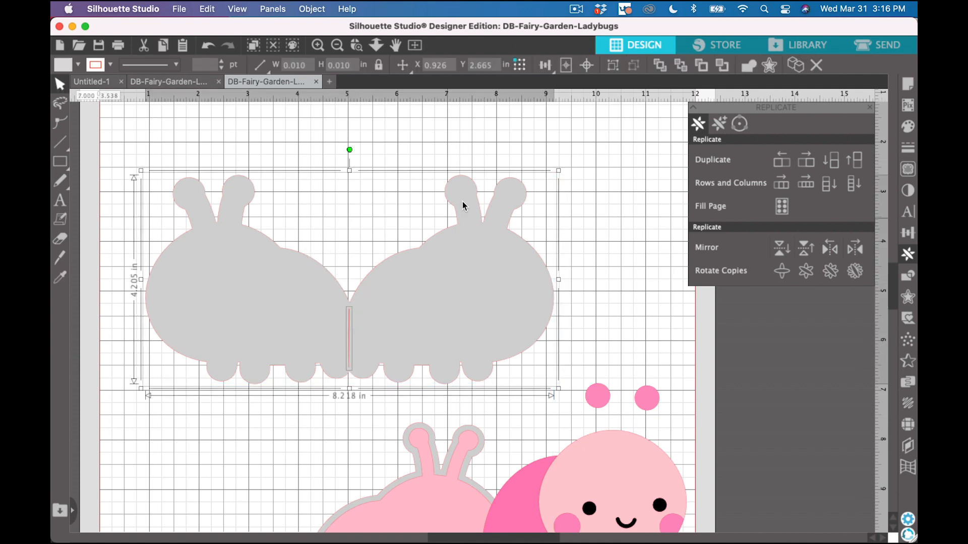
pyautogui.click(544, 69)
pyautogui.click(565, 87)
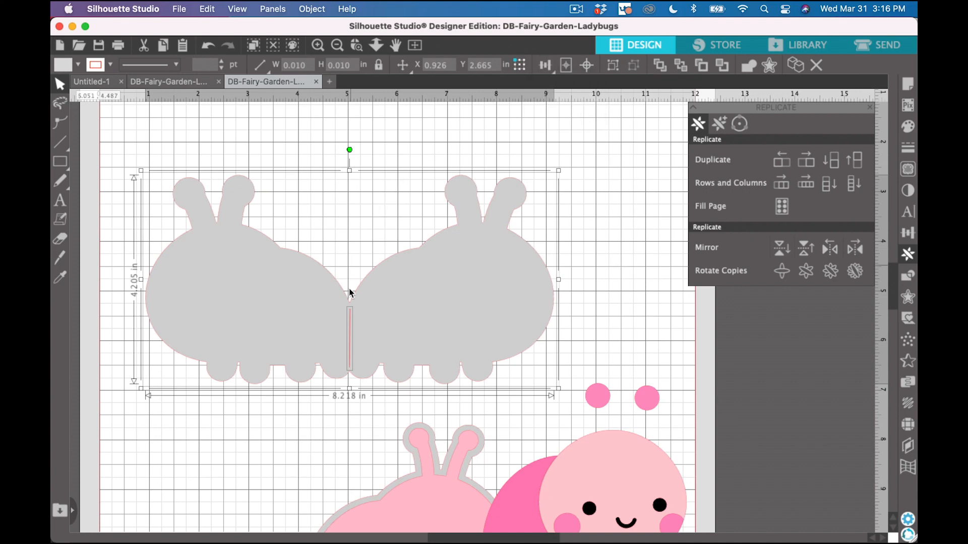
pyautogui.click(359, 237)
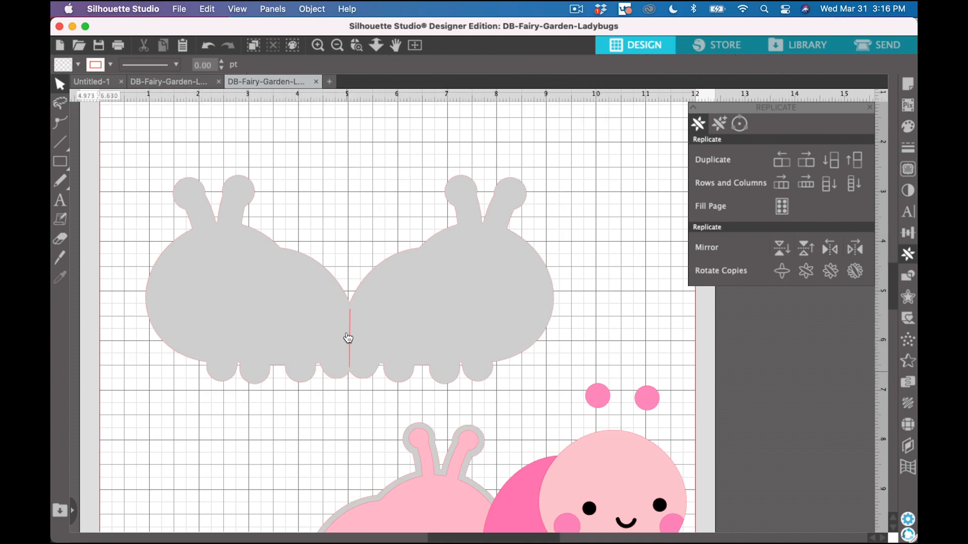
# Change the fold line in the middle of the card base to a dashed line style.
pyautogui.click(351, 340)
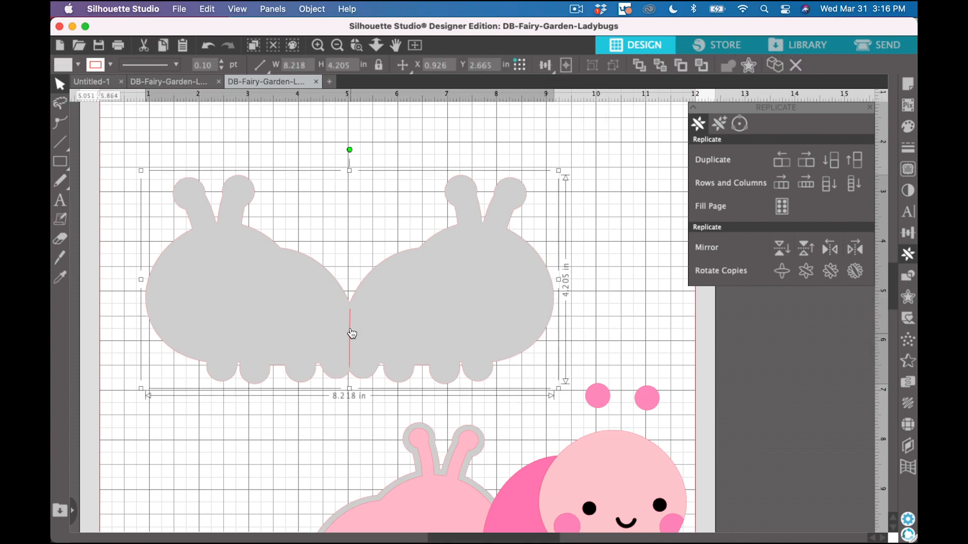
pyautogui.click(178, 65)
pyautogui.click(153, 147)
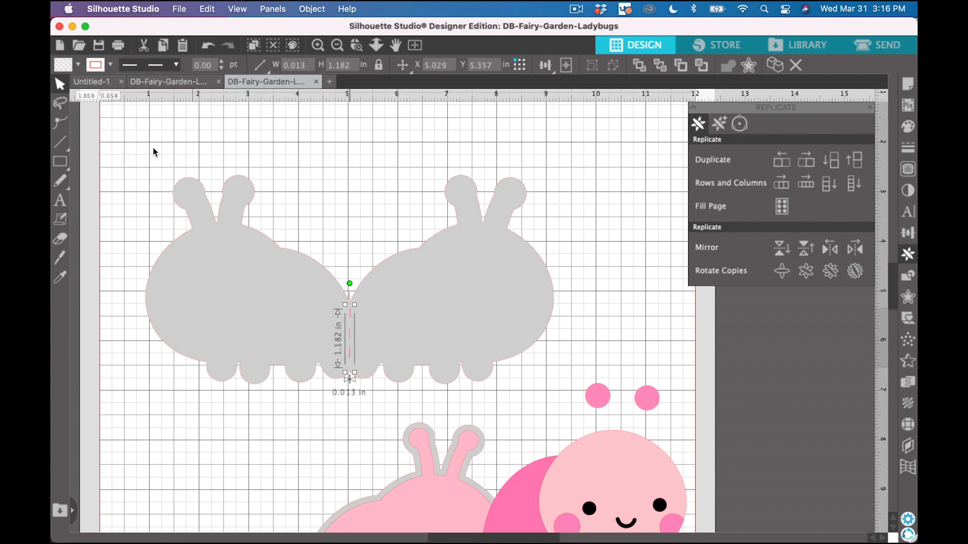
# Group the dashed fold line with the gray card base.
pyautogui.click(307, 220)
pyautogui.click(348, 279)
pyautogui.moveTo(381, 332); pyautogui.dragTo(388, 345)
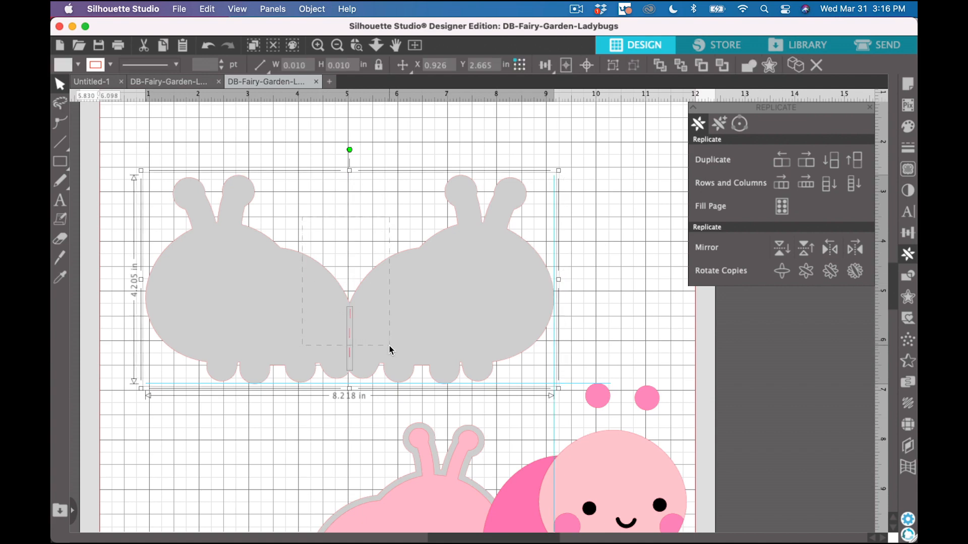
pyautogui.moveTo(390, 349); pyautogui.dragTo(389, 350)
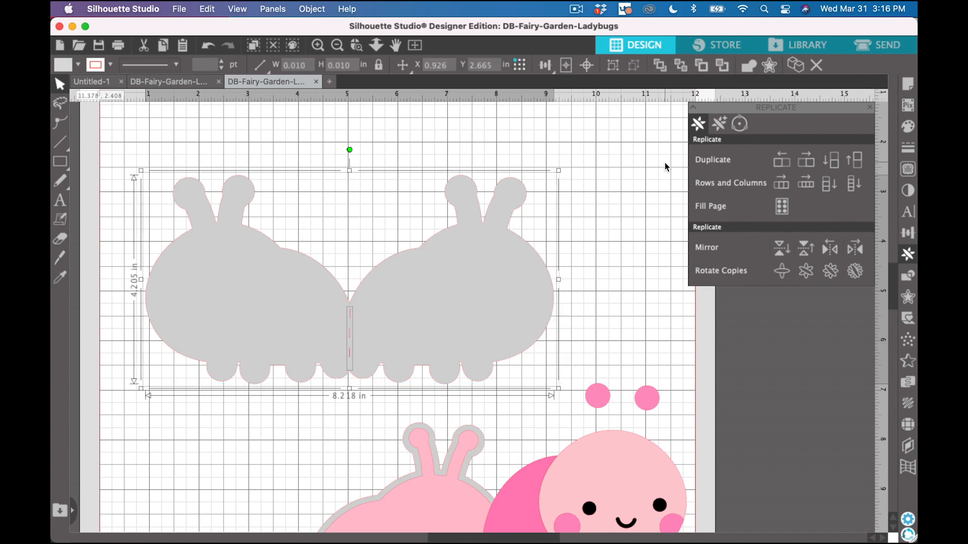
pyautogui.click(611, 67)
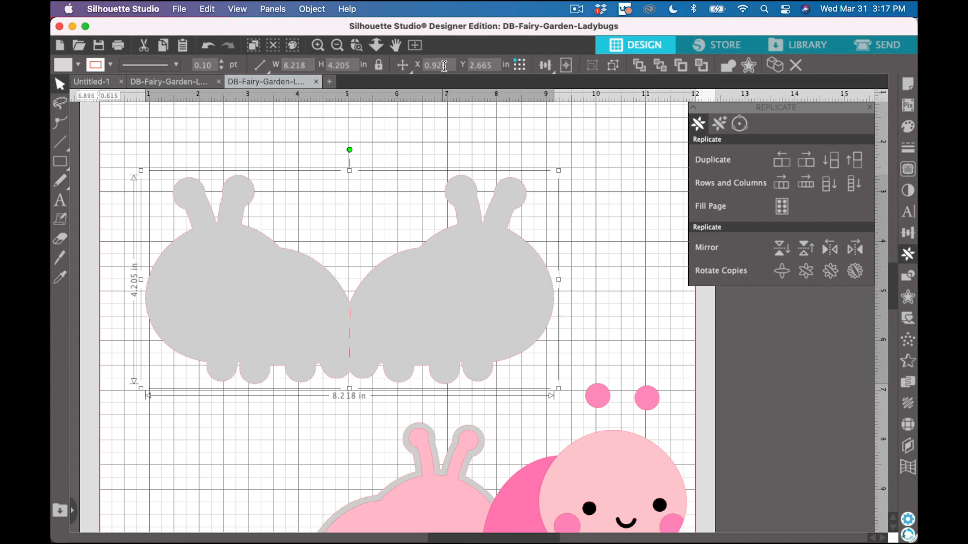
# Move the card base to the mat's upper-left corner and place the single gray border shape below it.
pyautogui.click(414, 47)
pyautogui.moveTo(521, 279); pyautogui.dragTo(498, 202)
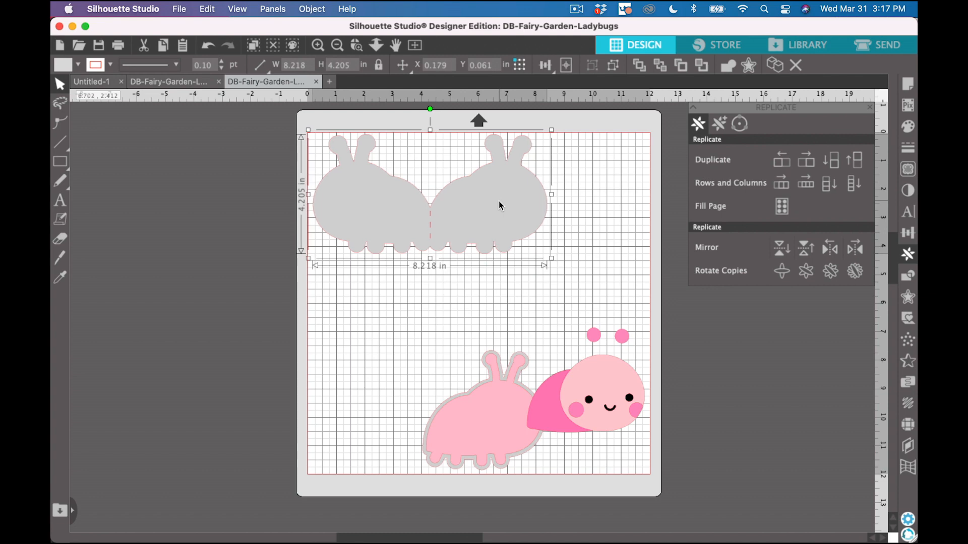
pyautogui.moveTo(532, 363); pyautogui.dragTo(448, 270)
pyautogui.click(465, 337)
# Move the light pink body to the mat's right edge and gather the bright pink wing, antenna tips and cheeks in the lower-left corner.
pyautogui.moveTo(501, 411); pyautogui.dragTo(652, 240)
pyautogui.click(555, 415)
pyautogui.moveTo(545, 408); pyautogui.dragTo(337, 446)
pyautogui.moveTo(597, 342); pyautogui.dragTo(324, 420)
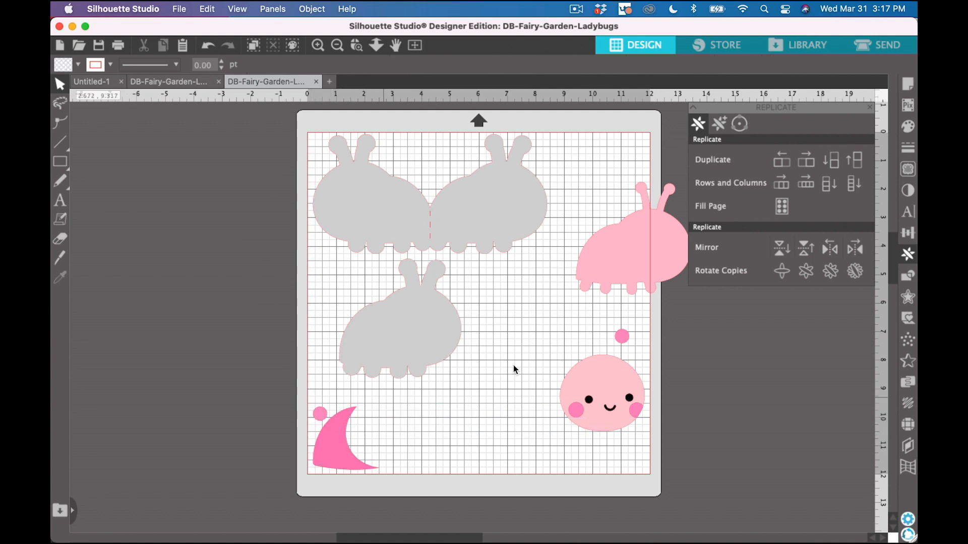
pyautogui.moveTo(627, 338); pyautogui.dragTo(364, 422)
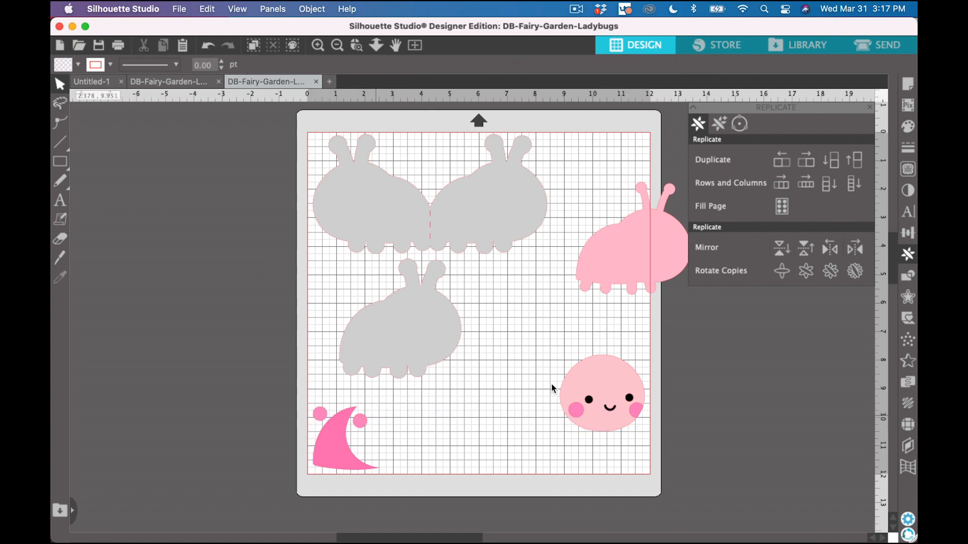
pyautogui.moveTo(578, 411); pyautogui.dragTo(378, 448)
pyautogui.moveTo(636, 410); pyautogui.dragTo(388, 459)
# Place the black face layer in the mat's upper-right corner and gather the light pink body and head in the lower right.
pyautogui.moveTo(625, 373); pyautogui.dragTo(624, 158)
pyautogui.moveTo(634, 261); pyautogui.dragTo(588, 356)
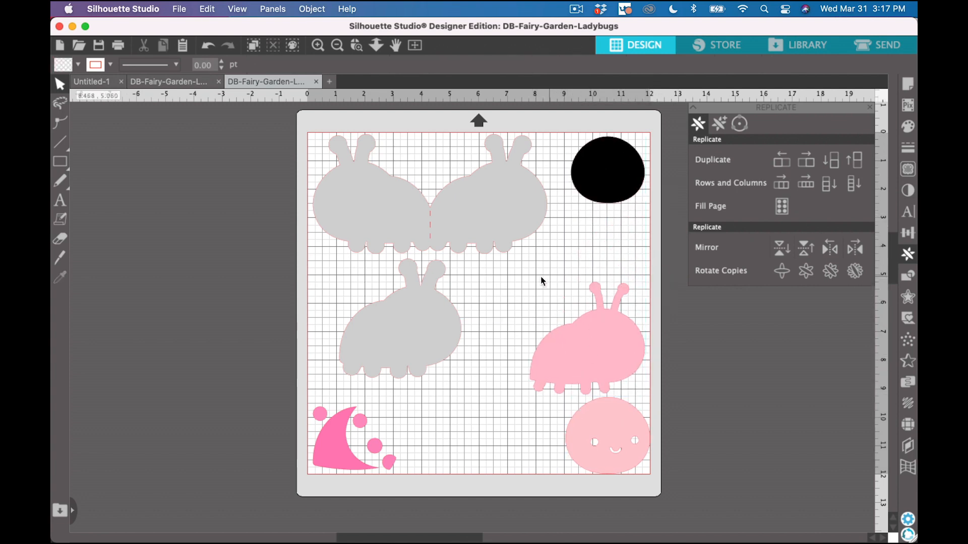
pyautogui.click(60, 161)
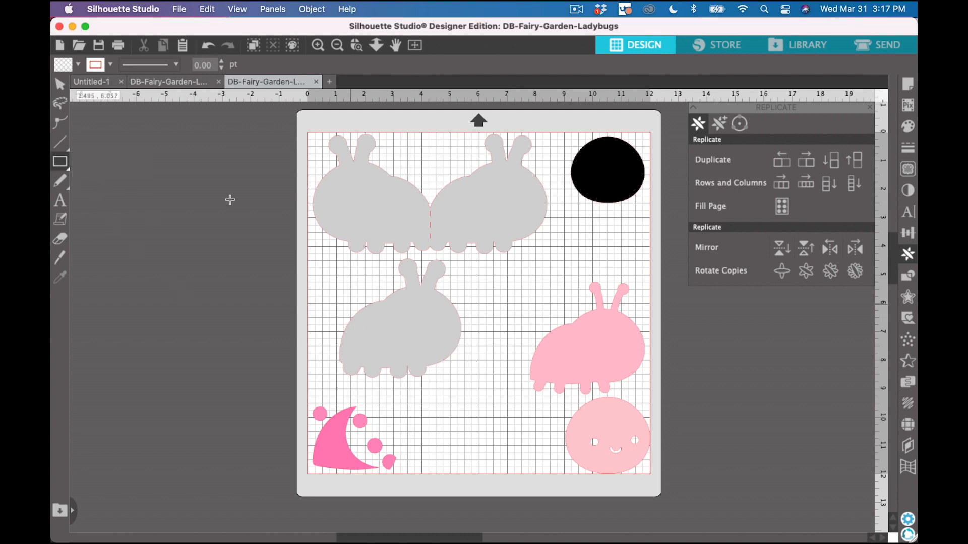
pyautogui.click(60, 83)
pyautogui.moveTo(609, 417); pyautogui.dragTo(601, 413)
pyautogui.moveTo(609, 365); pyautogui.dragTo(605, 357)
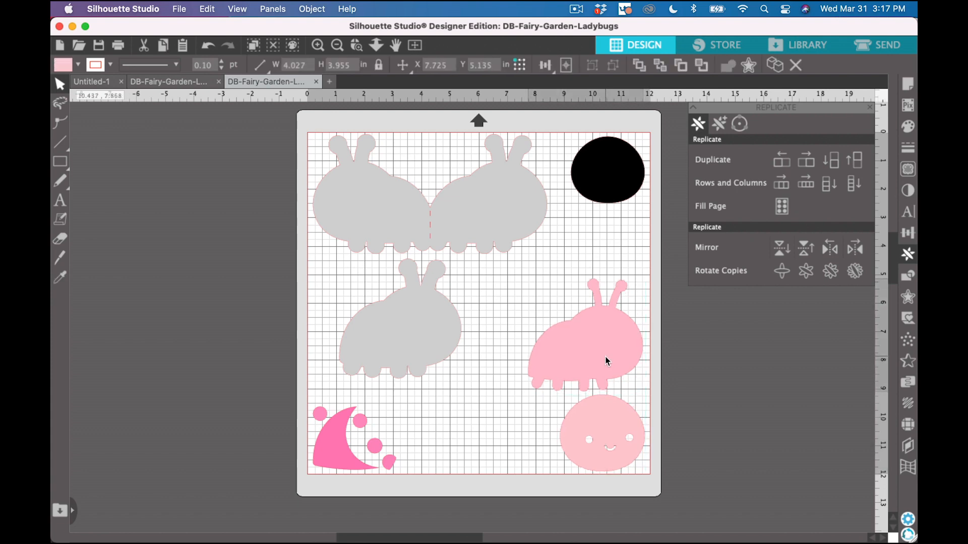
pyautogui.moveTo(609, 428); pyautogui.dragTo(605, 426)
pyautogui.click(488, 271)
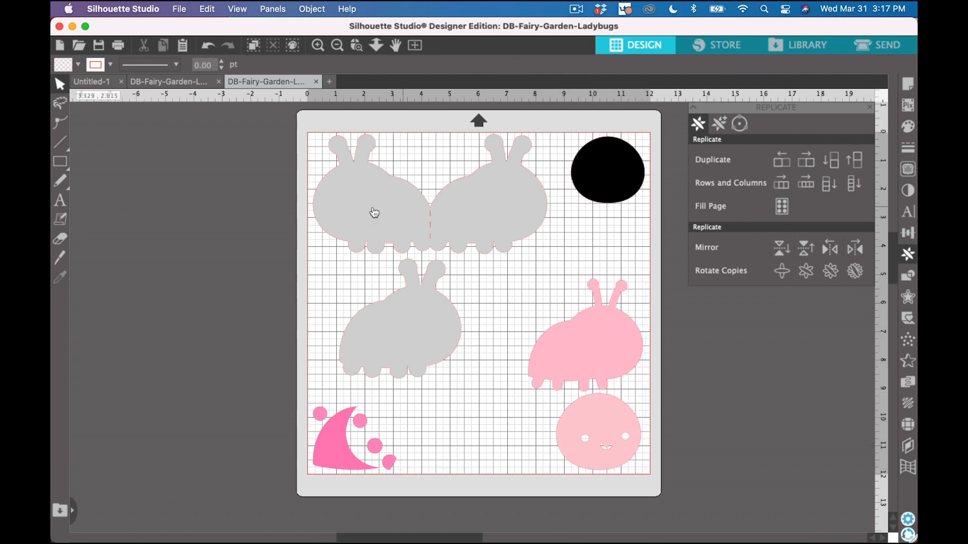
pyautogui.moveTo(409, 318)
pyautogui.mouseDown()
pyautogui.moveTo(216, 212)
pyautogui.moveTo(582, 211)
pyautogui.moveTo(430, 281)
pyautogui.moveTo(406, 303)
pyautogui.moveTo(408, 317)
pyautogui.moveTo(555, 239)
pyautogui.moveTo(410, 317)
pyautogui.mouseUp()
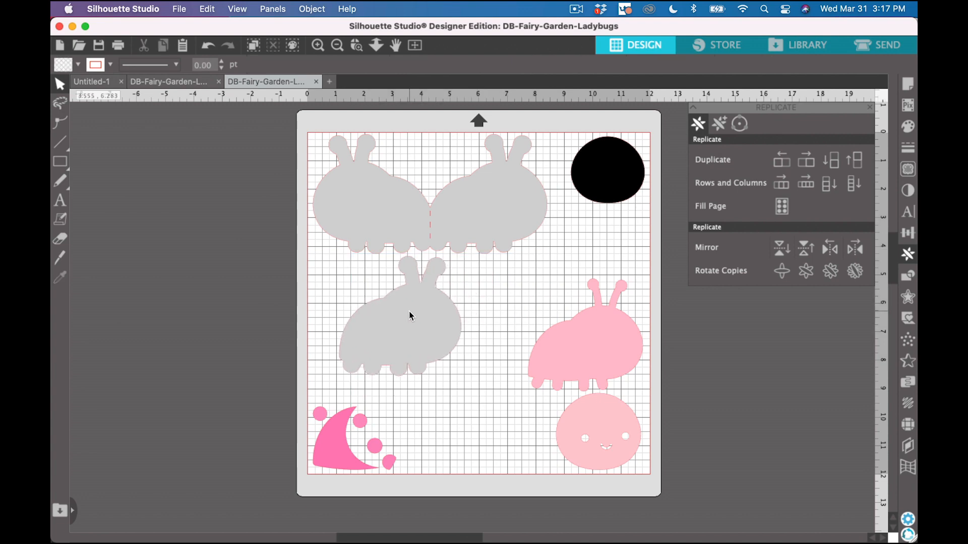
# Draw rectangles around the bright pink, black and gray pieces to mark a separate paper area for each color.
pyautogui.click(239, 145)
pyautogui.click(78, 160)
pyautogui.moveTo(309, 394); pyautogui.dragTo(409, 472)
pyautogui.moveTo(563, 133); pyautogui.dragTo(650, 219)
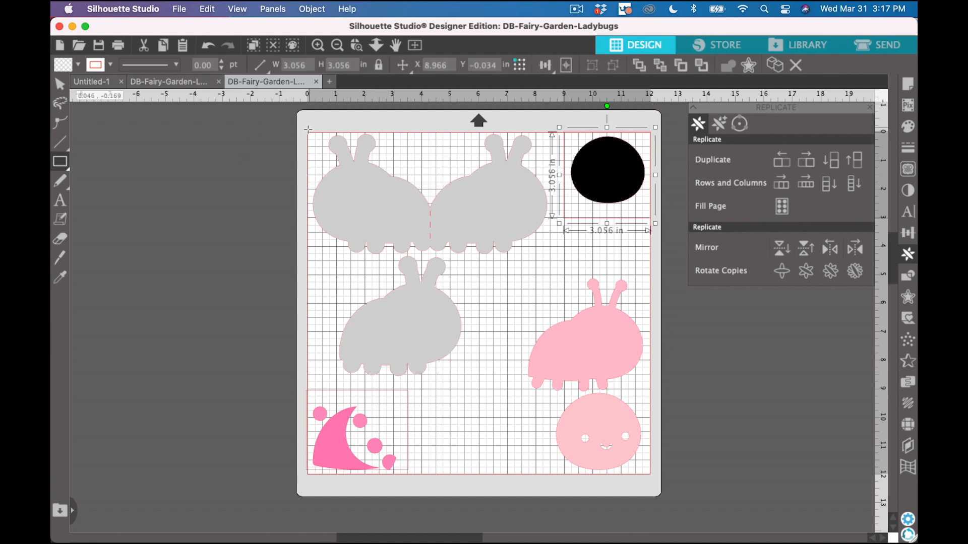
pyautogui.moveTo(307, 131); pyautogui.dragTo(555, 385)
pyautogui.moveTo(604, 353); pyautogui.dragTo(670, 325)
# Move the light pink head and body off the right side of the mat.
pyautogui.click(60, 84)
pyautogui.click(554, 411)
pyautogui.click(607, 340)
pyautogui.moveTo(621, 414); pyautogui.dragTo(729, 413)
pyautogui.click(671, 402)
pyautogui.moveTo(617, 356); pyautogui.dragTo(740, 363)
pyautogui.click(593, 281)
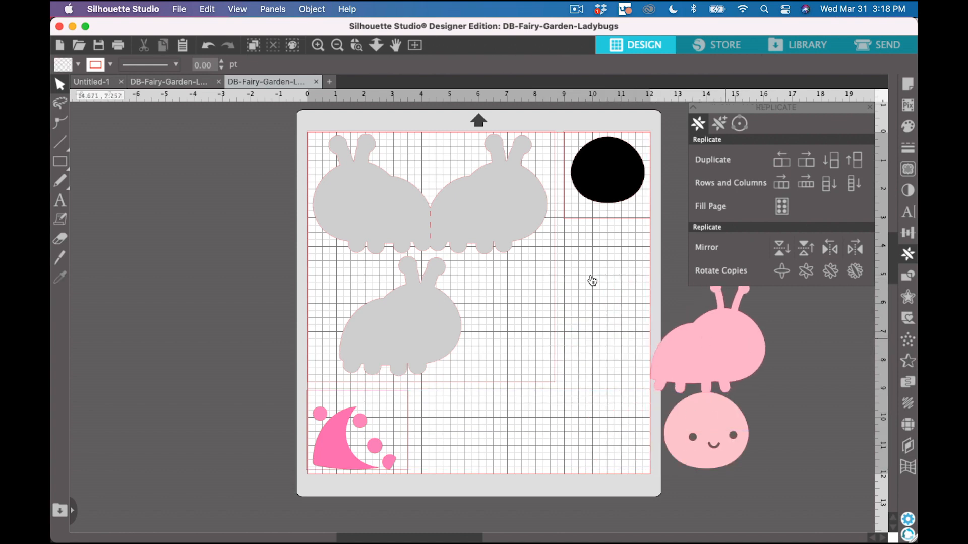
# Open the cutting setup and move the marking rectangles off the mat so they are not cut.
pyautogui.click(886, 46)
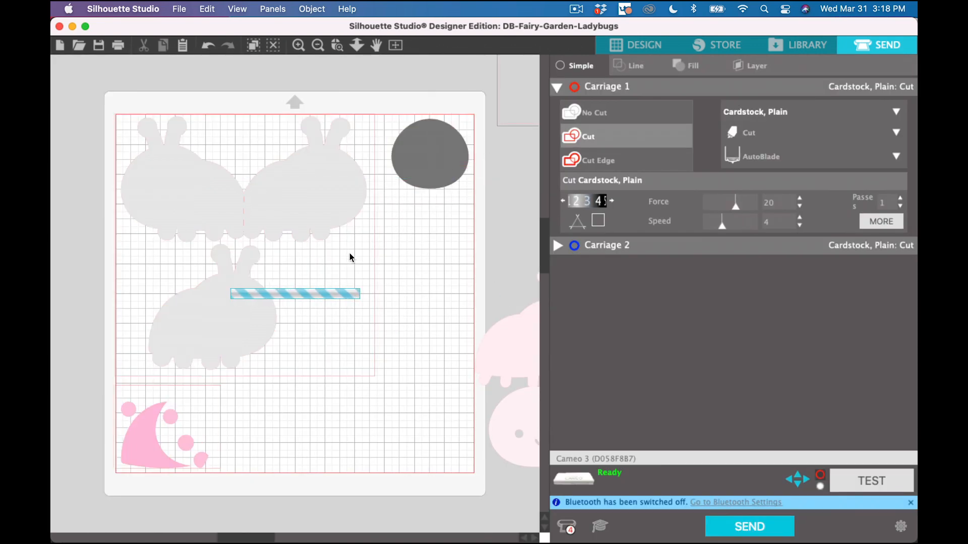
pyautogui.moveTo(375, 310); pyautogui.dragTo(91, 211)
pyautogui.moveTo(216, 393); pyautogui.dragTo(85, 398)
pyautogui.click(101, 378)
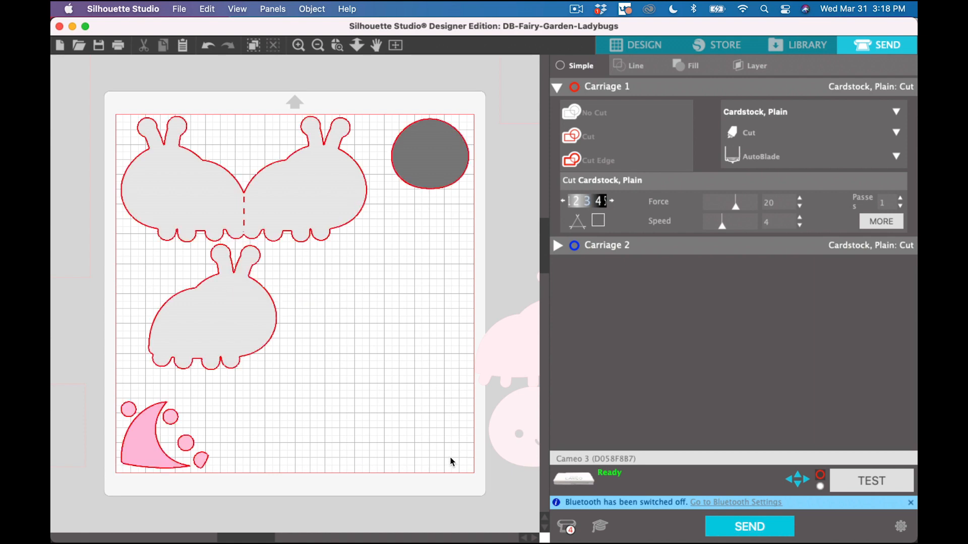
# Move all the pieces on the mat off to its left and bring the light pink pieces onto the mat.
pyautogui.press('super+a')
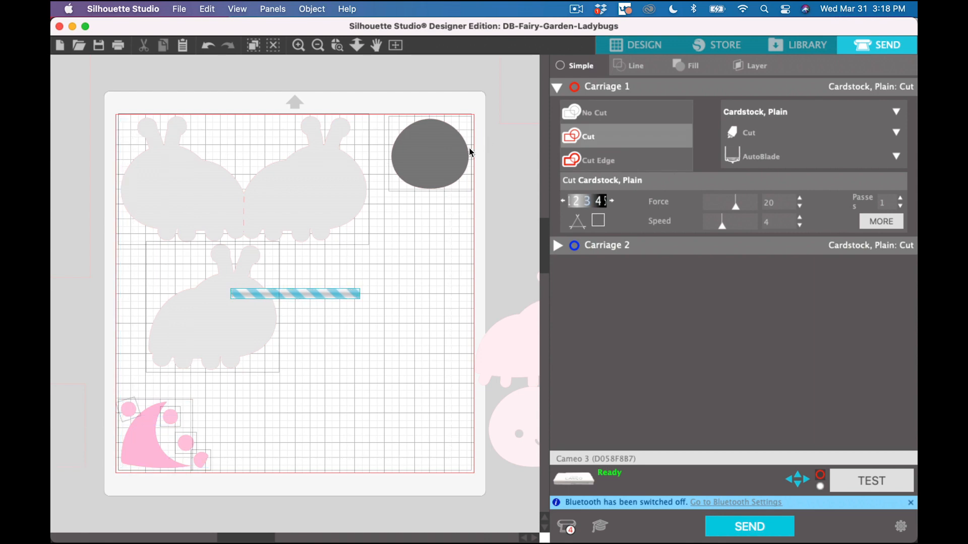
pyautogui.moveTo(248, 156); pyautogui.dragTo(78, 155)
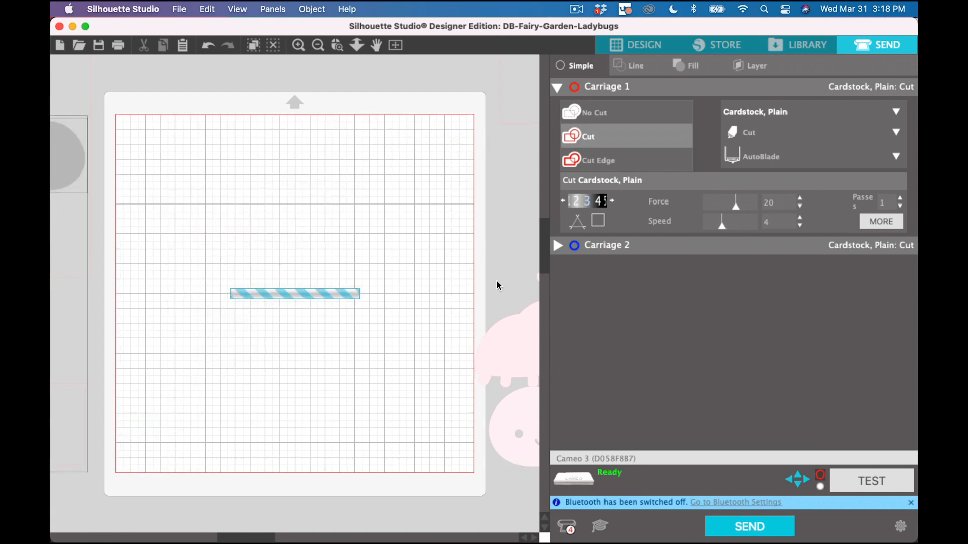
pyautogui.moveTo(537, 423); pyautogui.dragTo(169, 271)
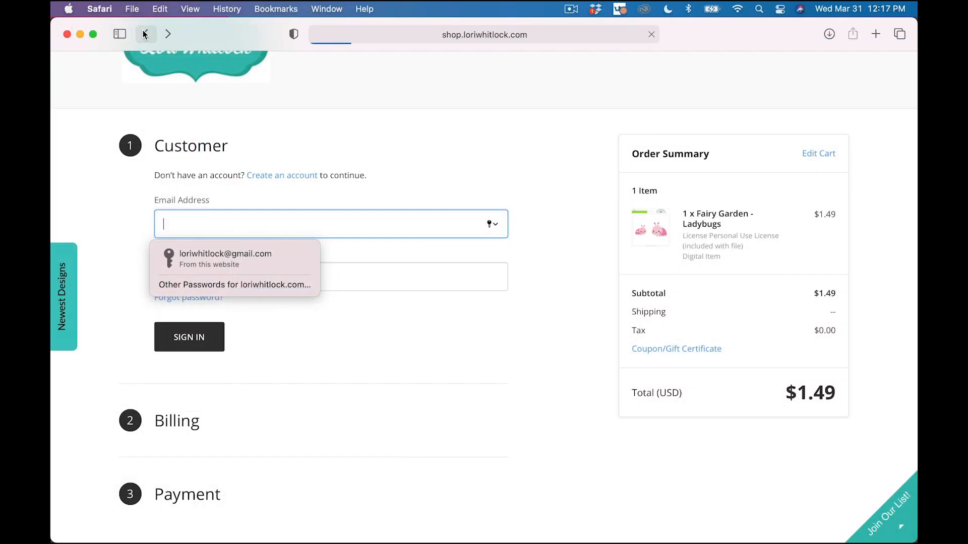
# Switch to Safari, return to the shop's Doodlebug Fairy Garden category and browse its other cutting files.
pyautogui.click(145, 34)
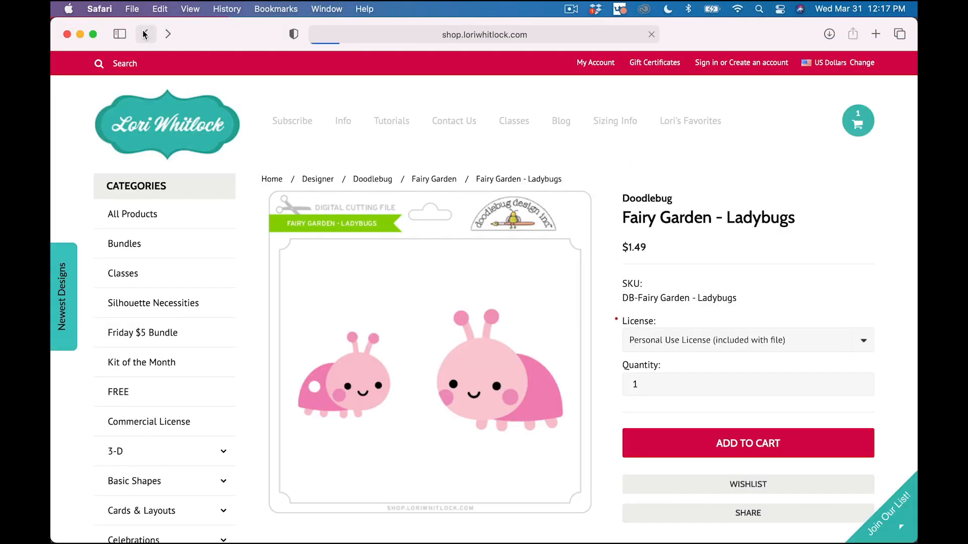
pyautogui.scroll(-3, 391, 233)
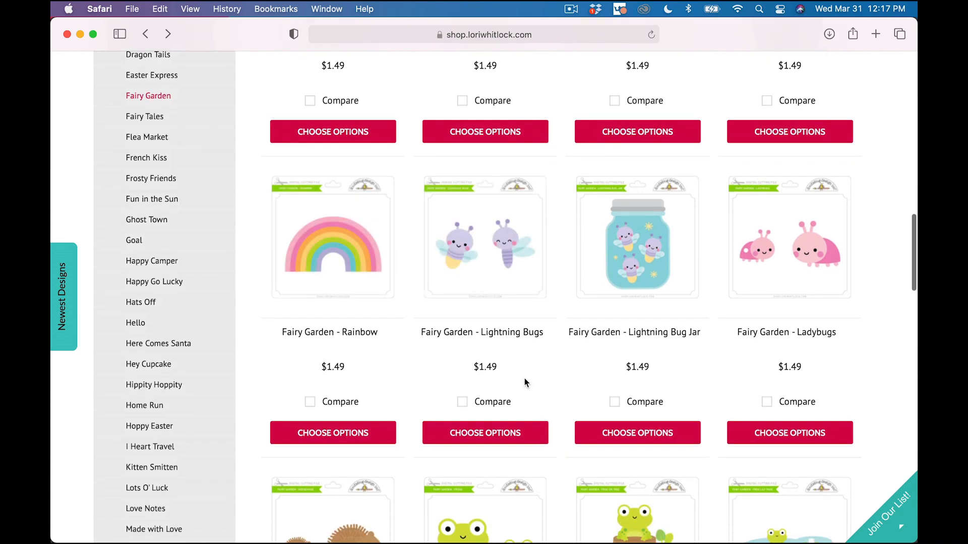
pyautogui.scroll(-5, 355, 280)
pyautogui.scroll(-2, 355, 276)
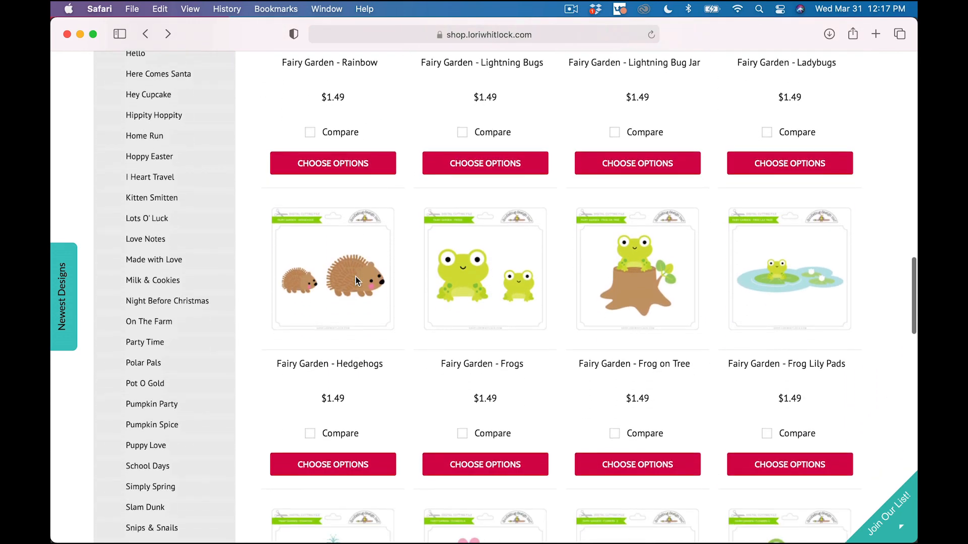
pyautogui.scroll(-4, 355, 313)
pyautogui.scroll(-3, 355, 313)
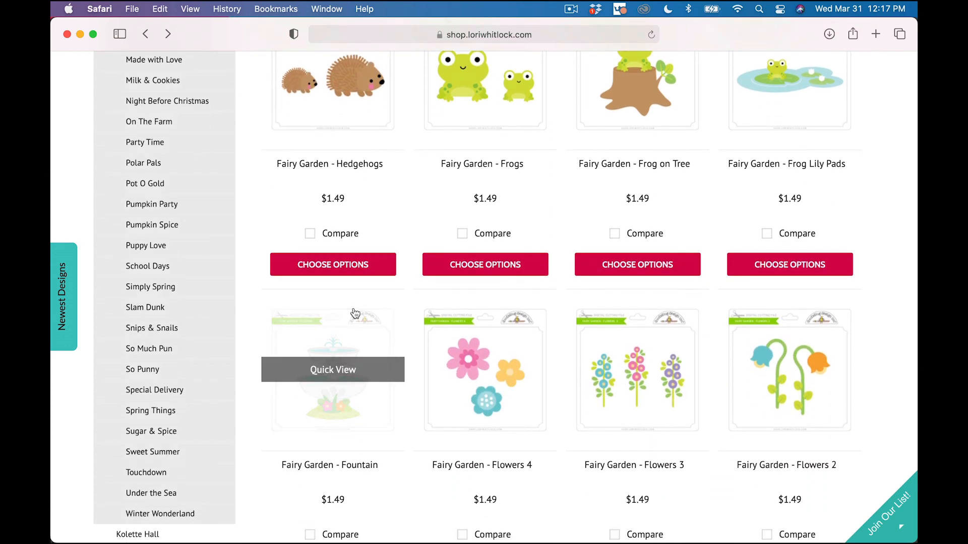
pyautogui.scroll(-3, 581, 492)
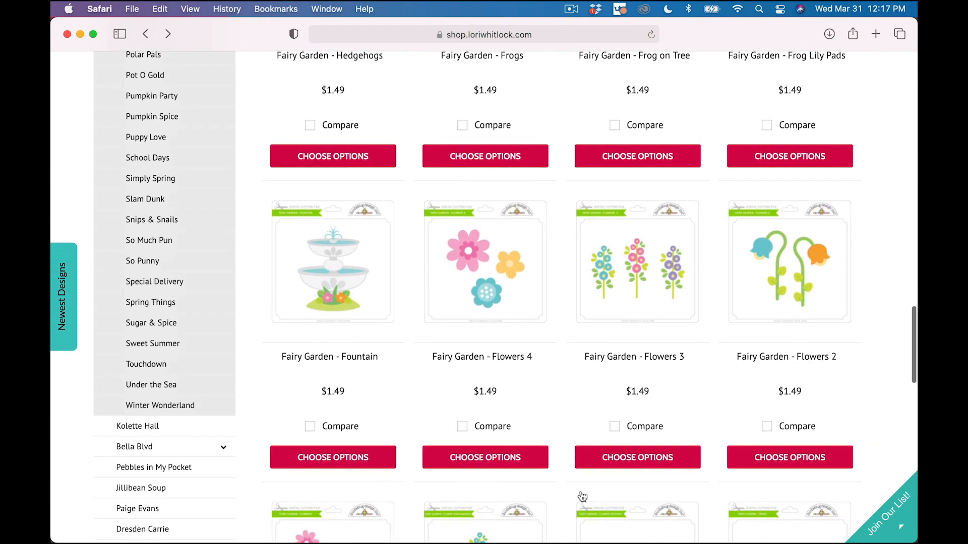
pyautogui.scroll(-3, 582, 496)
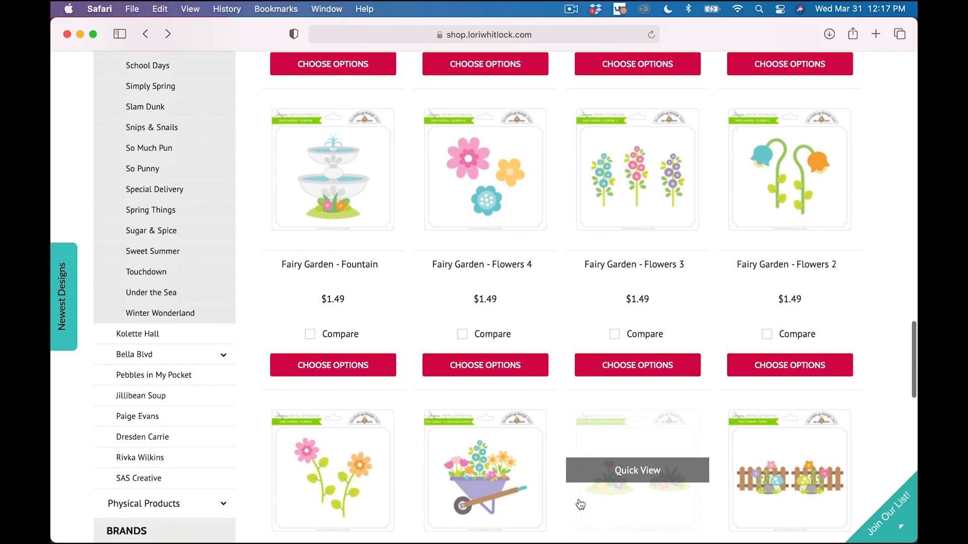
# Look back over the Fairy Garden designs, view the shop's email list sign-up form, and dismiss the sign-up pop-ups without subscribing.
pyautogui.scroll(15, 580, 504)
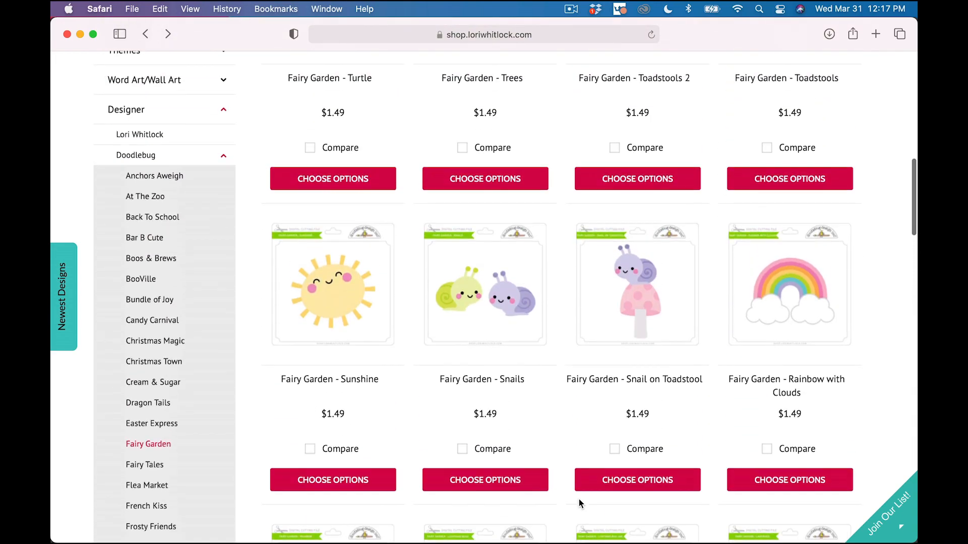
pyautogui.scroll(10, 579, 499)
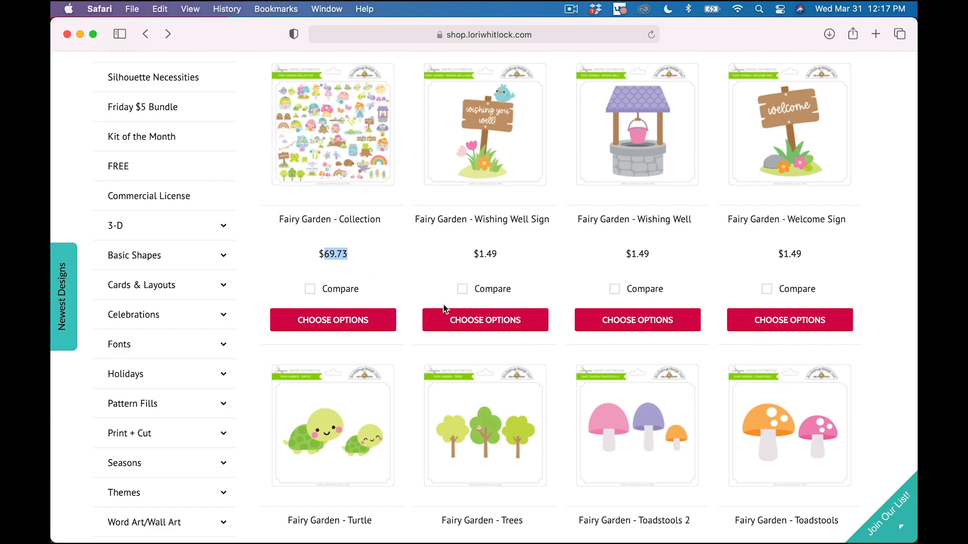
pyautogui.scroll(-3, 443, 305)
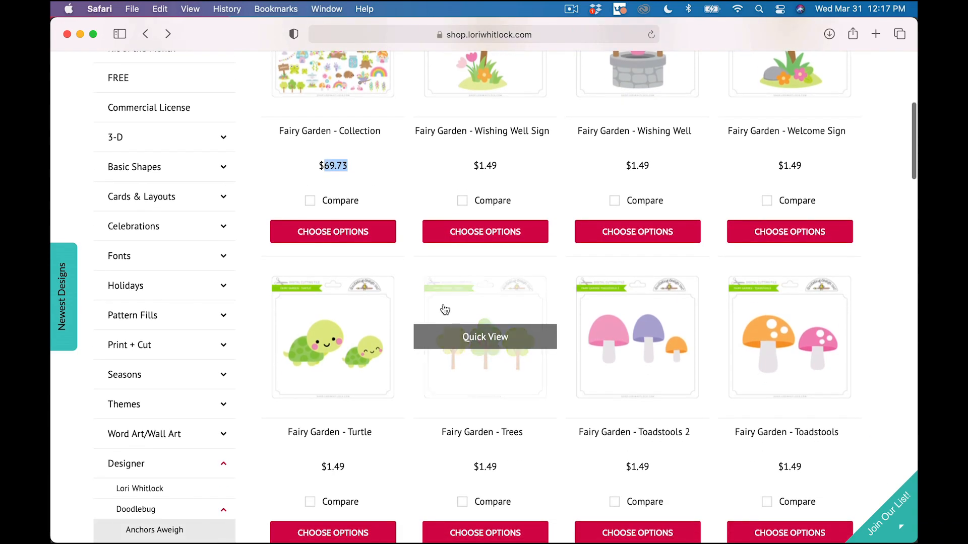
pyautogui.scroll(10, 445, 309)
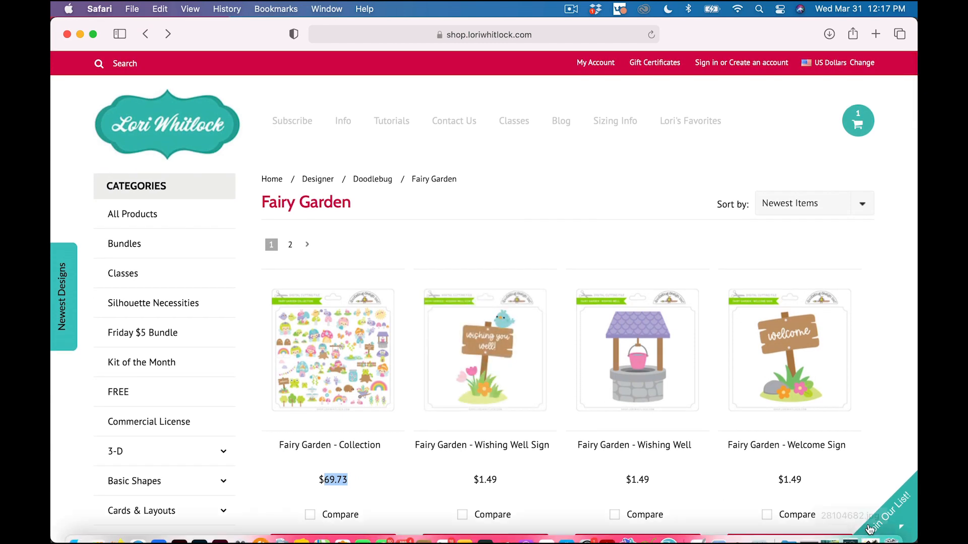
pyautogui.click(902, 522)
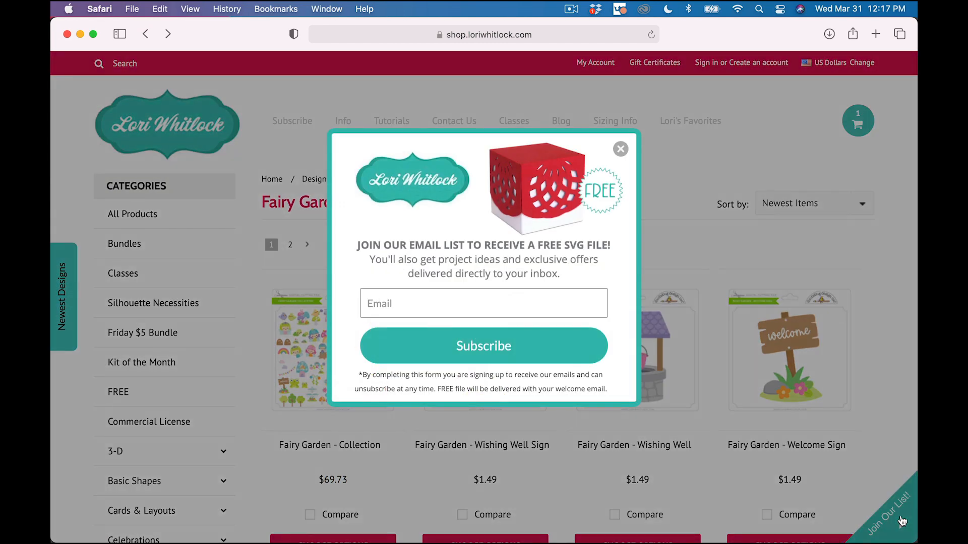
pyautogui.click(621, 150)
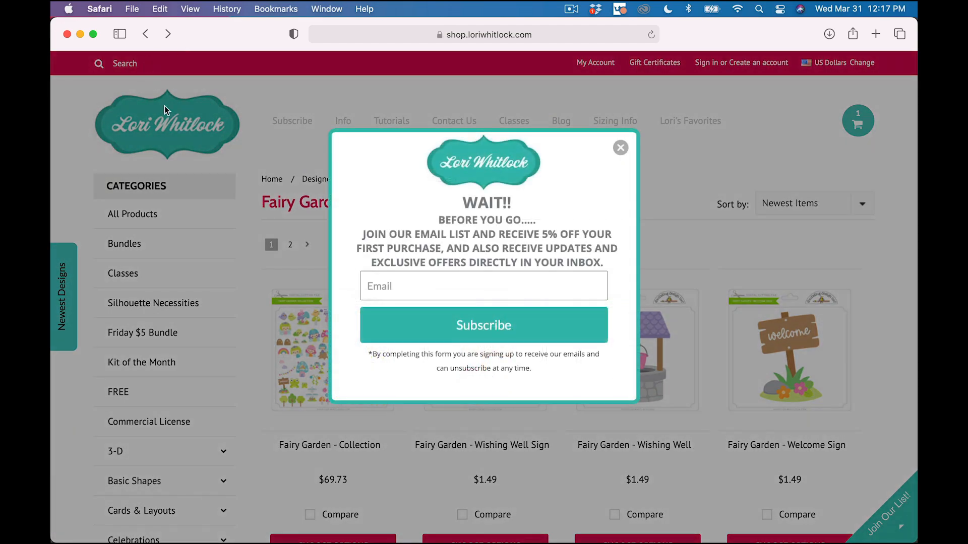
pyautogui.click(620, 148)
# Go to the shop's home page, open the free Kit of the Month promotion, and read the 2021 March Kit of the Month description.
pyautogui.click(204, 119)
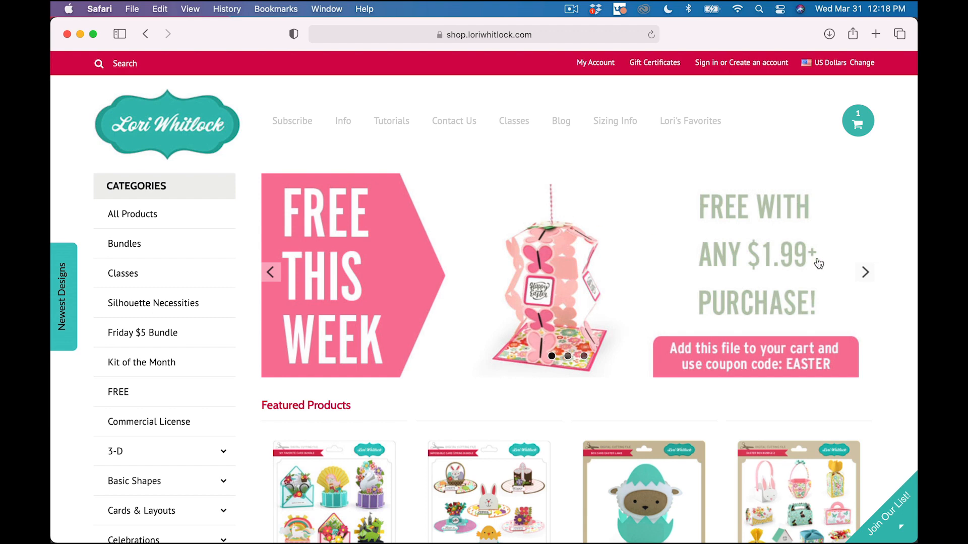
pyautogui.click(866, 273)
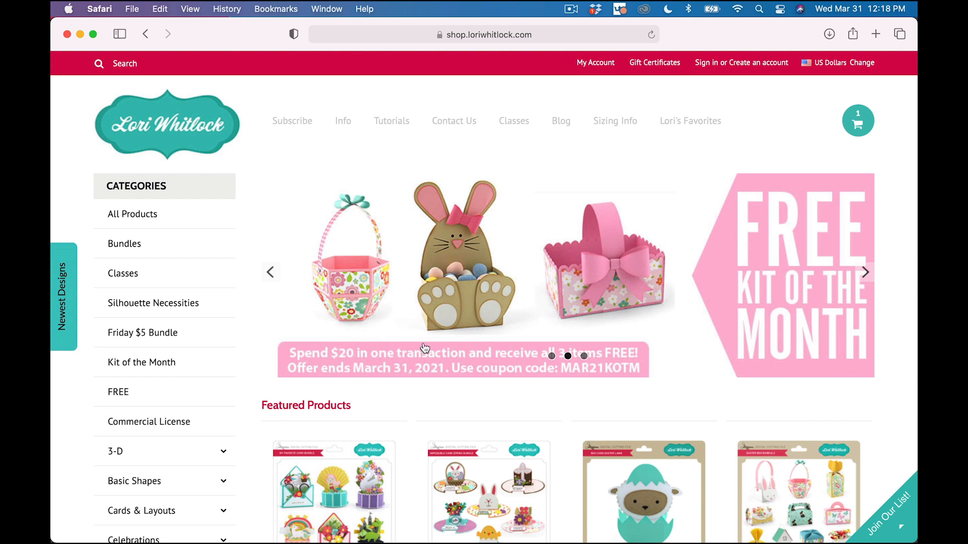
pyautogui.click(481, 309)
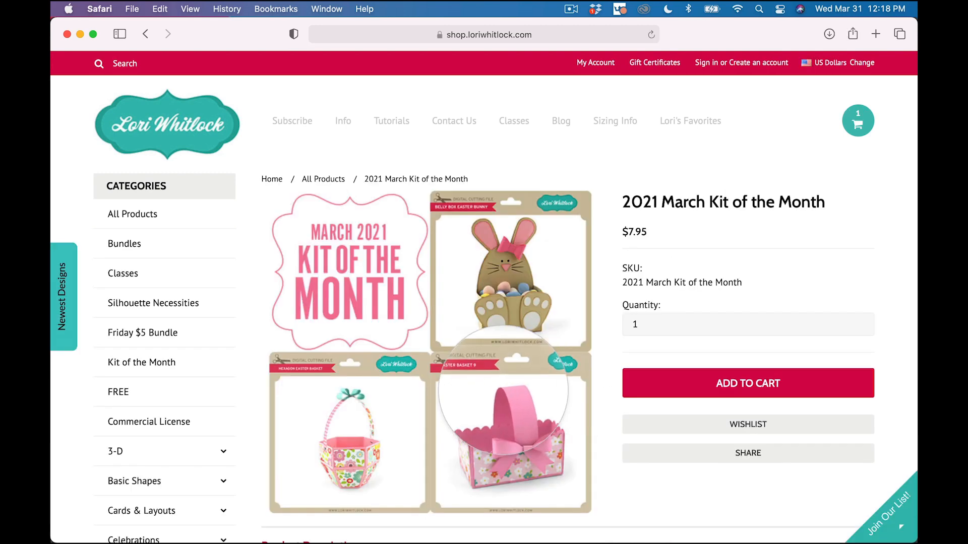
pyautogui.scroll(-3, 499, 262)
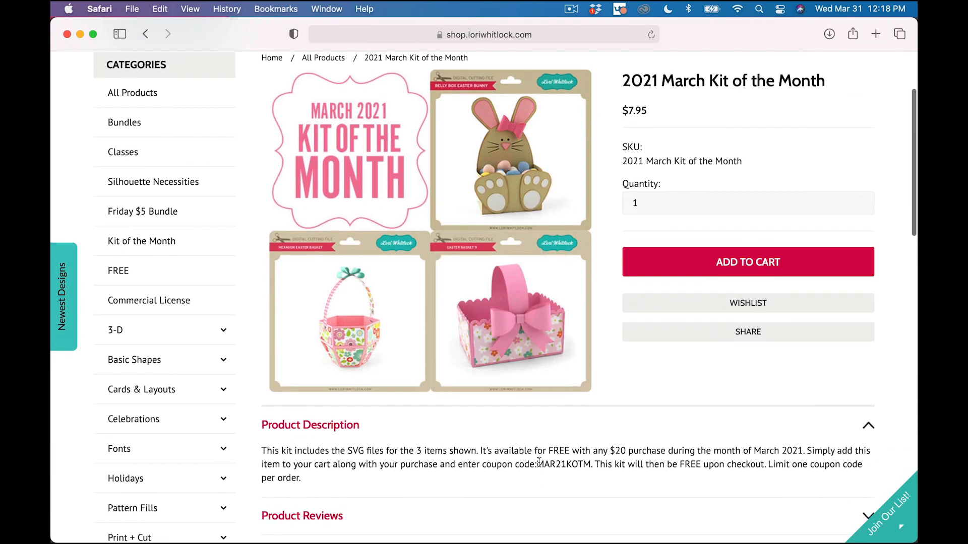